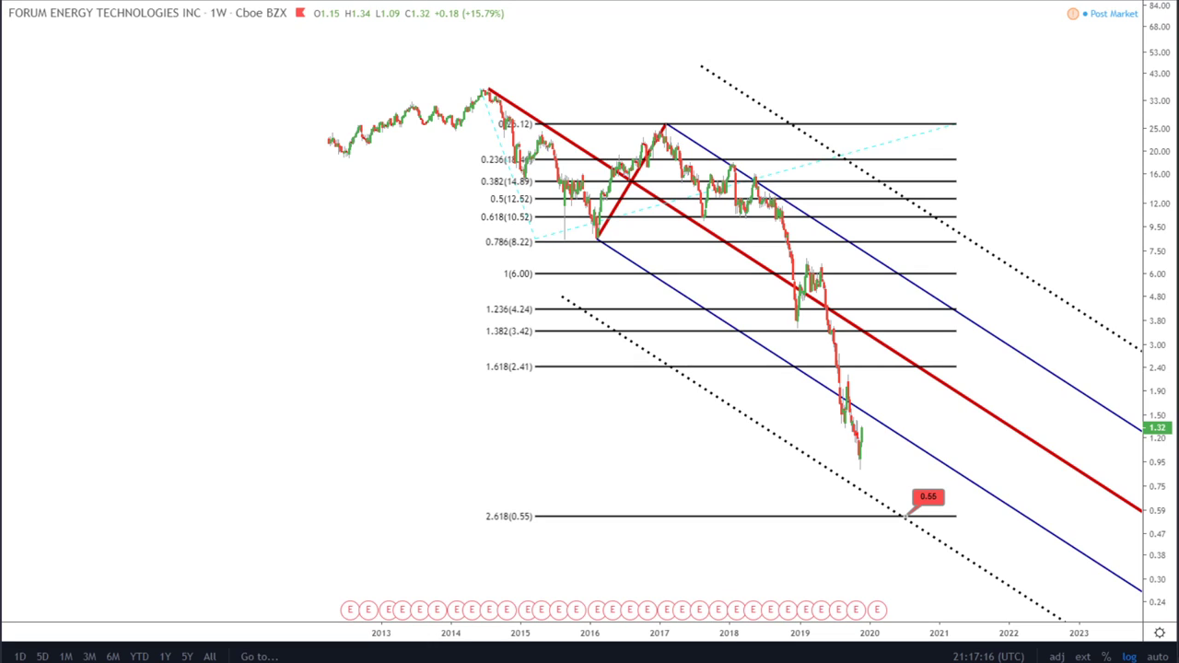
Step: Bring up the weekly WTI crude oil chart and show its full history since 1984 with the whole green box
{"action": "key", "text": "Down"}
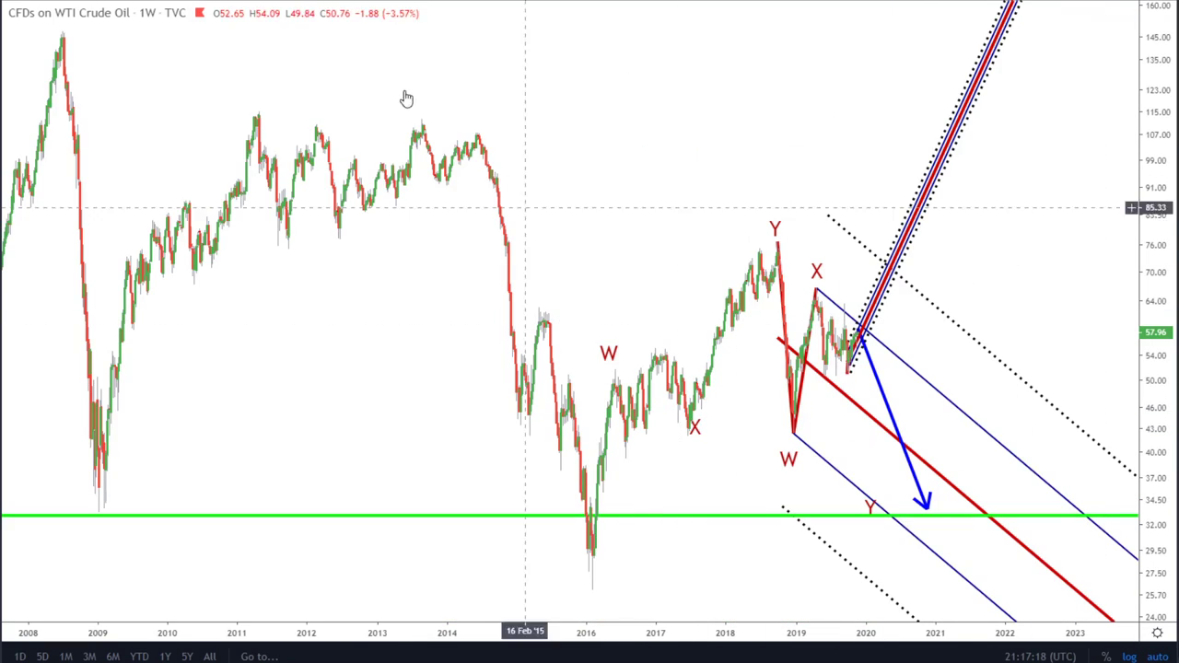
{"action": "scroll", "coordinate": [434, 84], "scroll_direction": "down", "scroll_amount": 5}
{"action": "scroll", "coordinate": [581, 112], "scroll_direction": "down", "scroll_amount": 3}
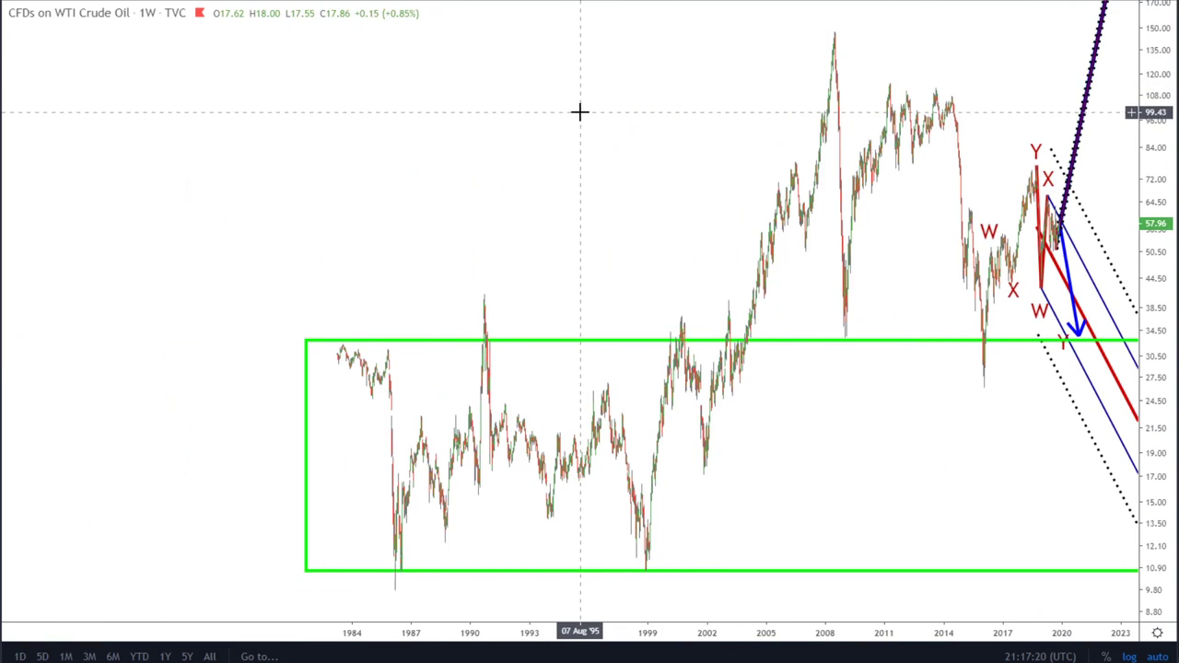
{"action": "scroll", "coordinate": [666, 135], "scroll_direction": "up", "scroll_amount": 1}
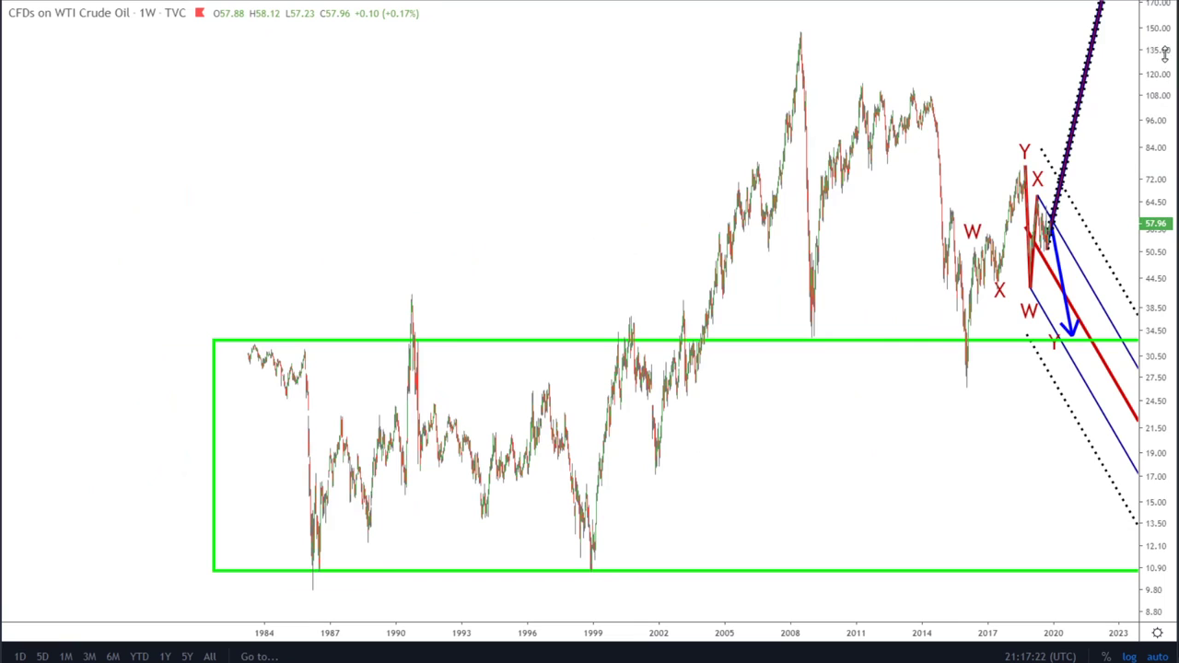
{"action": "left_click_drag", "start_coordinate": [926, 400], "coordinate": [863, 413]}
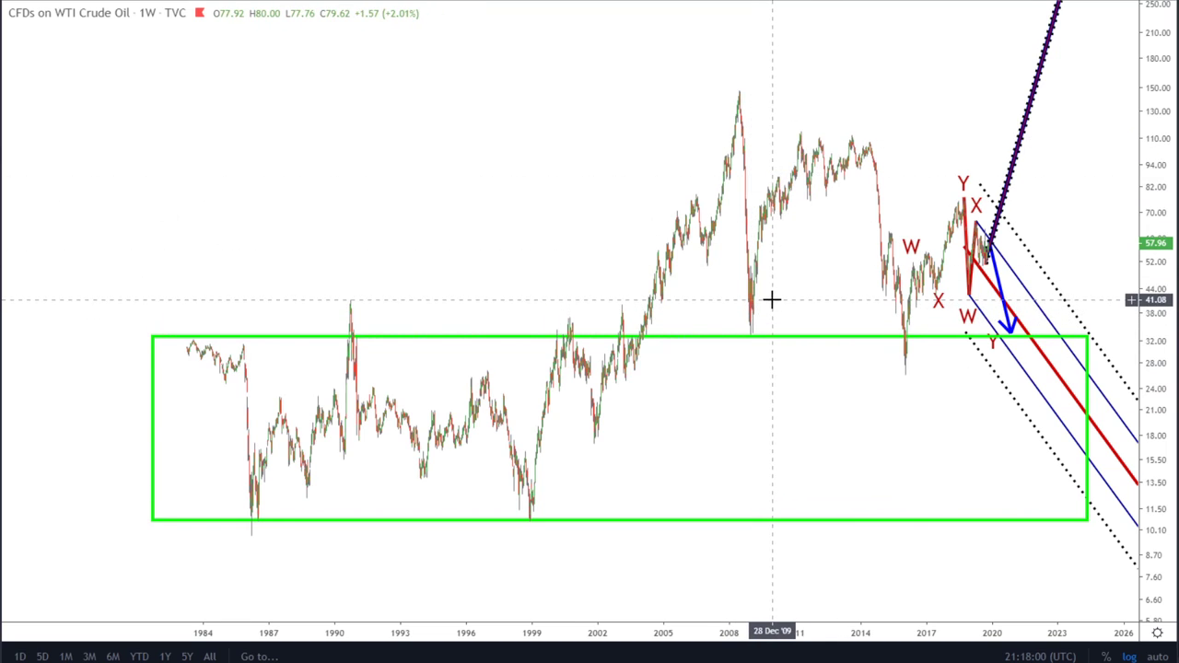
Step: Measure the price move from the green box's upper edge at 33.23 up to 114.37
{"action": "left_click", "coordinate": [734, 336], "text": "shift"}
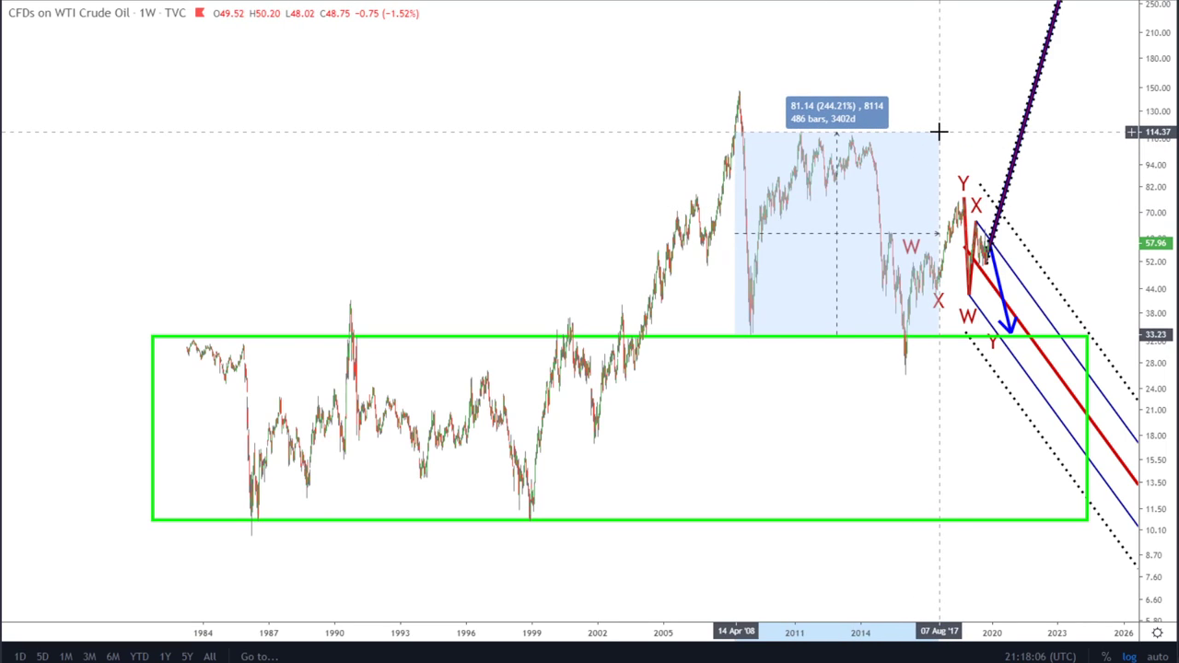
{"action": "left_click", "coordinate": [939, 131]}
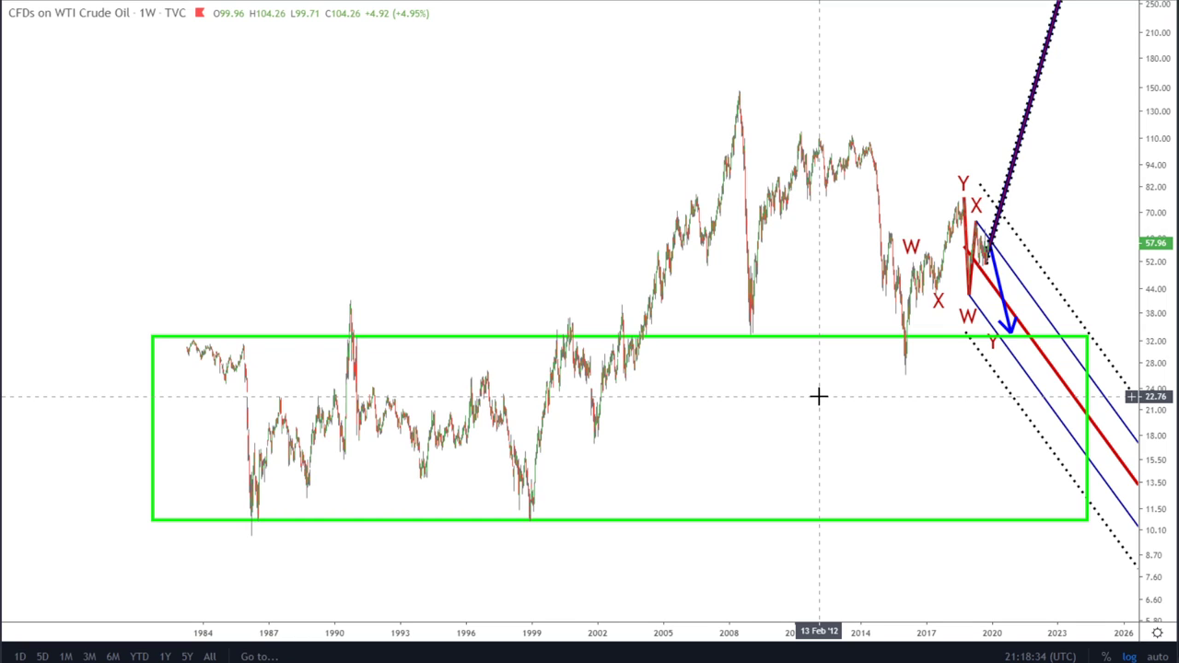
{"action": "left_click", "coordinate": [751, 335]}
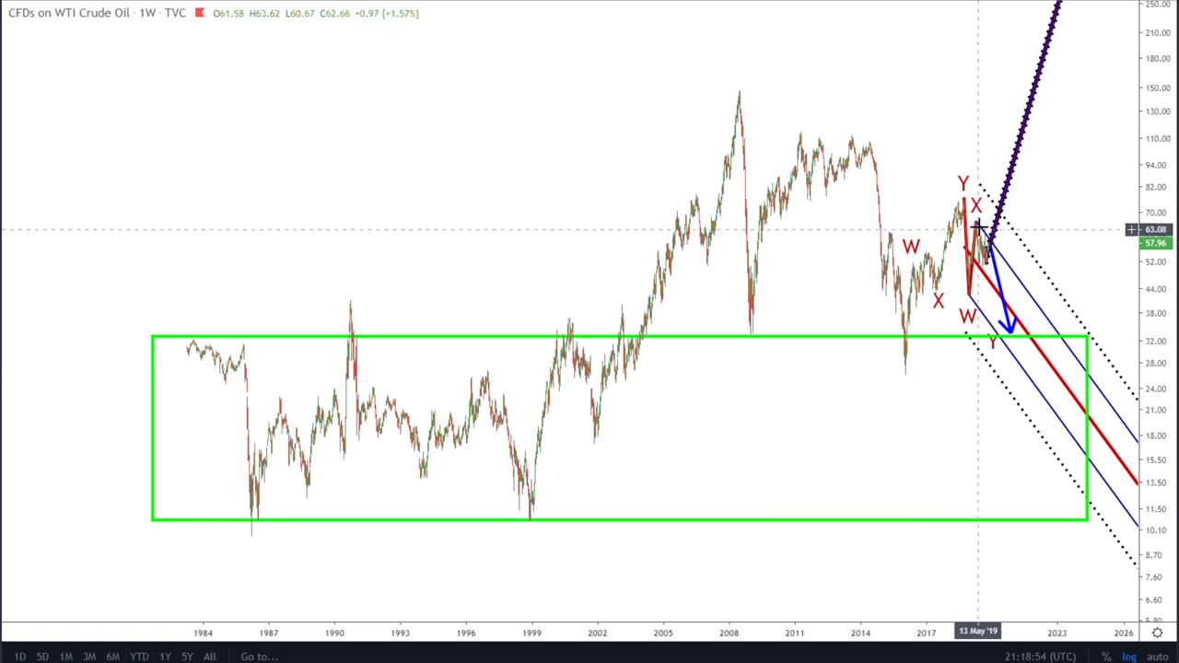
Step: Examine the labelled W-X-Y swings after 2016 and the projected decline toward the green box on the weekly chart
{"action": "scroll", "coordinate": [903, 424], "scroll_direction": "up", "scroll_amount": 3}
{"action": "scroll", "coordinate": [780, 360], "scroll_direction": "down", "scroll_amount": 3}
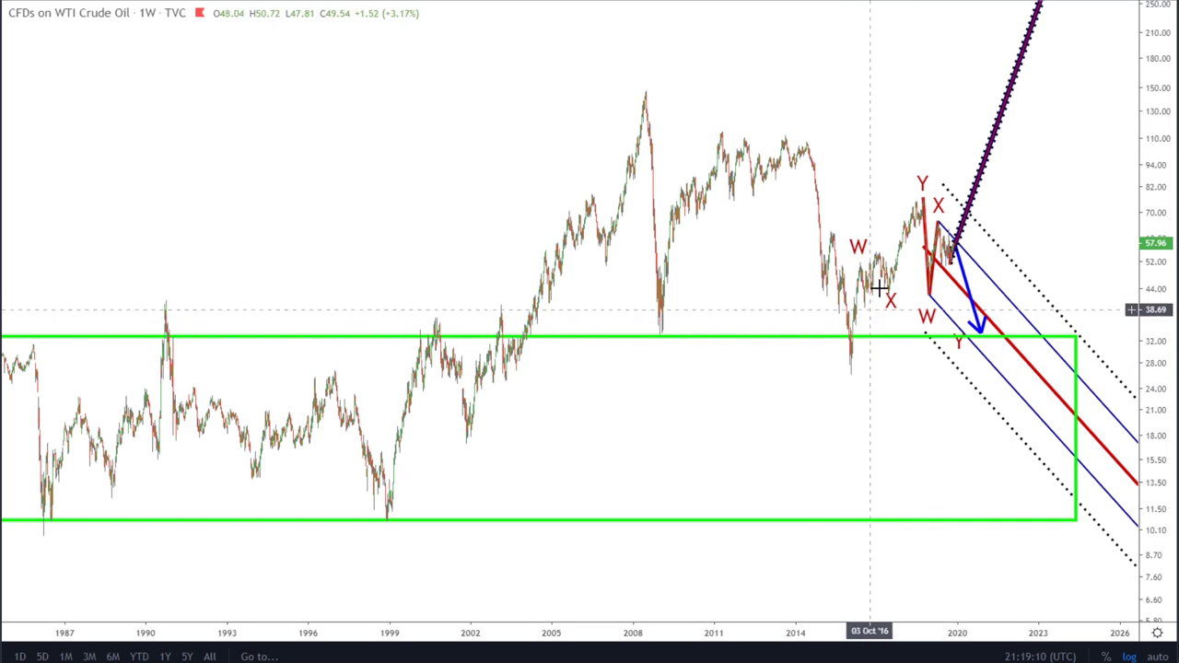
{"action": "scroll", "coordinate": [863, 402], "scroll_direction": "up", "scroll_amount": 5}
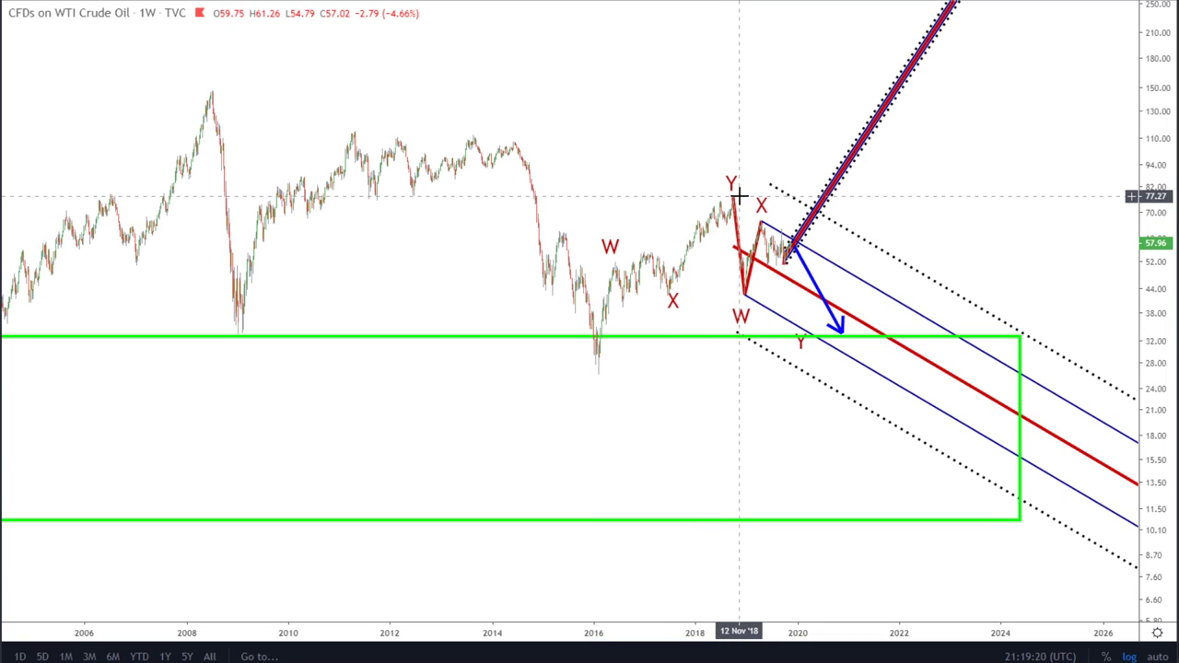
{"action": "scroll", "coordinate": [738, 195], "scroll_direction": "down", "scroll_amount": 3}
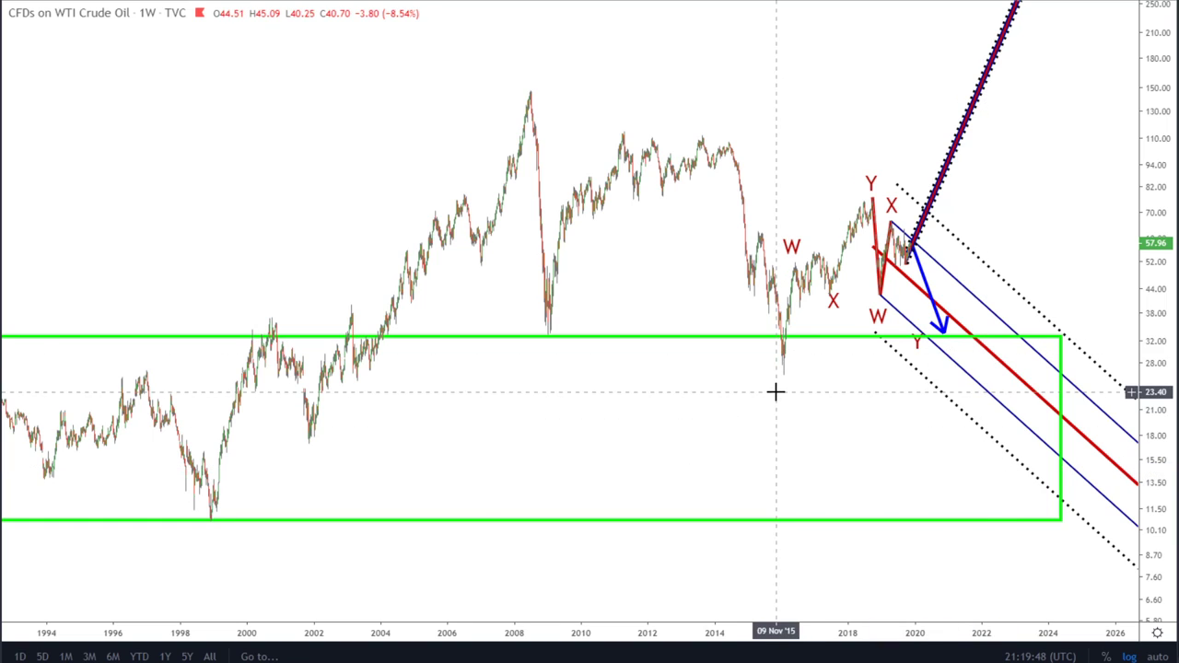
{"action": "left_click", "coordinate": [871, 197]}
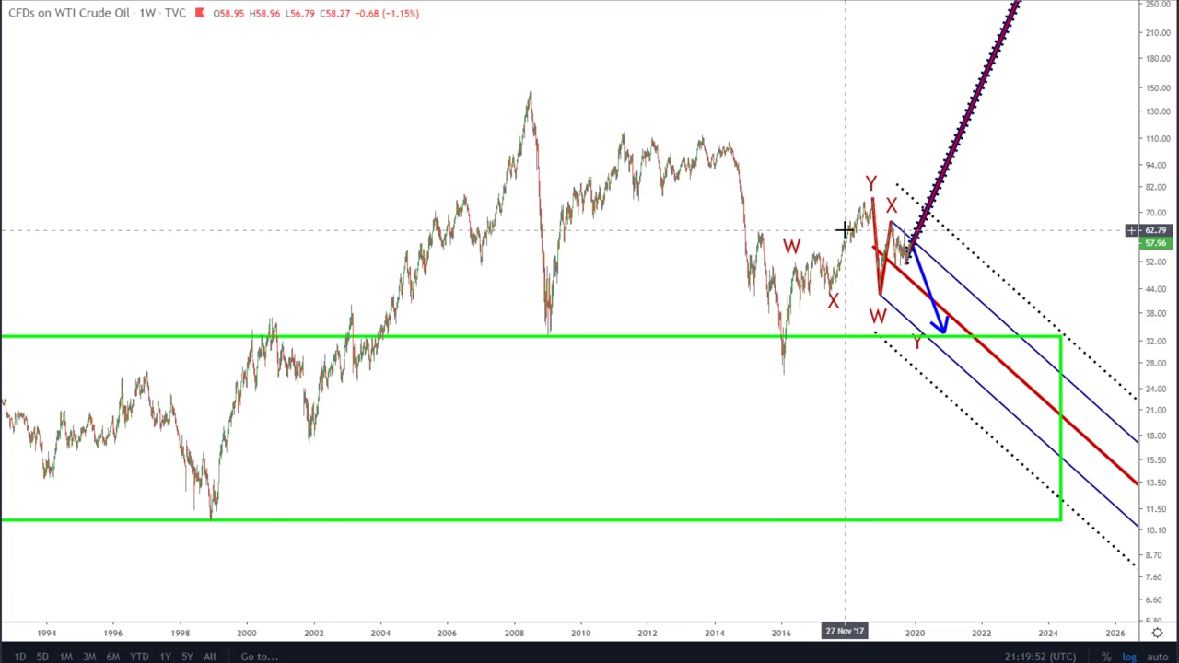
{"action": "scroll", "coordinate": [947, 274], "scroll_direction": "up", "scroll_amount": 2}
{"action": "scroll", "coordinate": [947, 275], "scroll_direction": "up", "scroll_amount": 2}
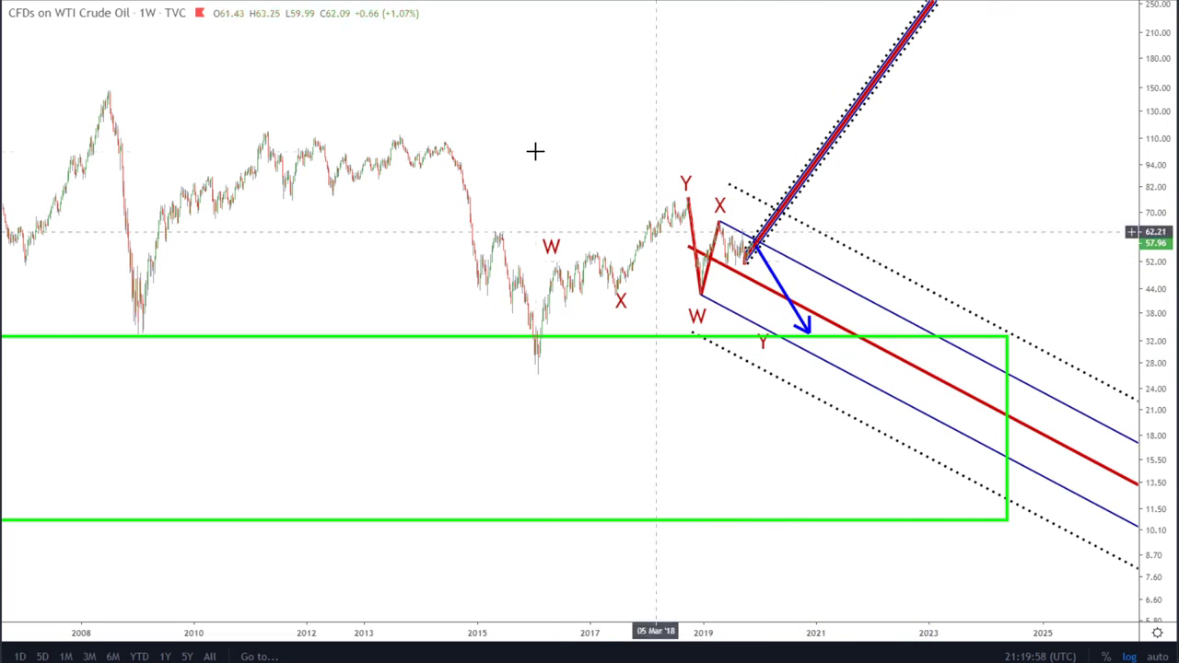
Step: Set the crude oil chart to the daily interval and frame the price swings since mid-2016 together with the green line
{"action": "left_click", "coordinate": [159, 7]}
{"action": "scroll", "coordinate": [608, 242], "scroll_direction": "down", "scroll_amount": 6}
{"action": "scroll", "coordinate": [784, 375], "scroll_direction": "right", "scroll_amount": 5}
{"action": "left_click", "coordinate": [808, 430], "text": "shift"}
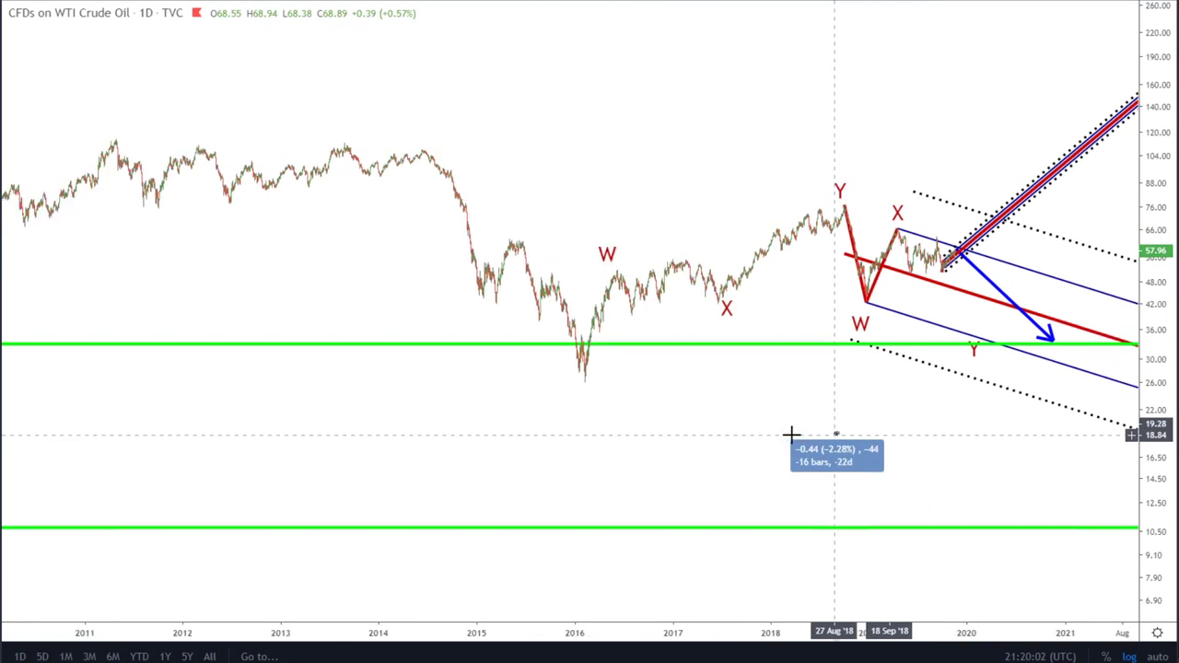
{"action": "left_click", "coordinate": [729, 470]}
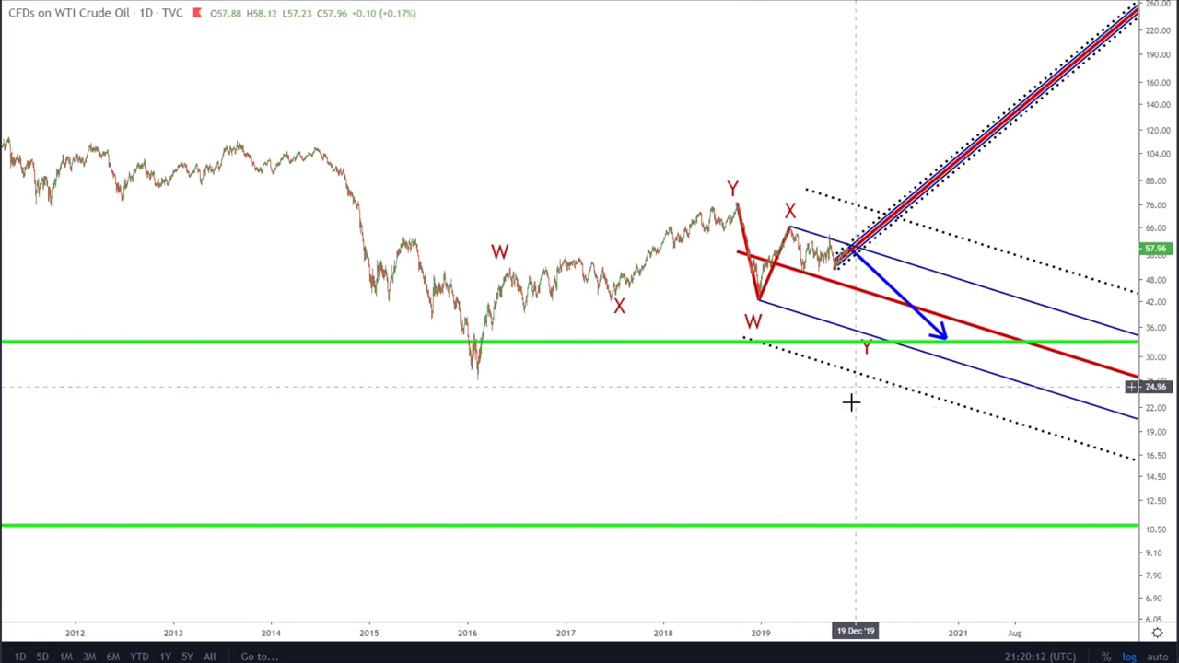
{"action": "scroll", "coordinate": [832, 512], "scroll_direction": "up", "scroll_amount": 3}
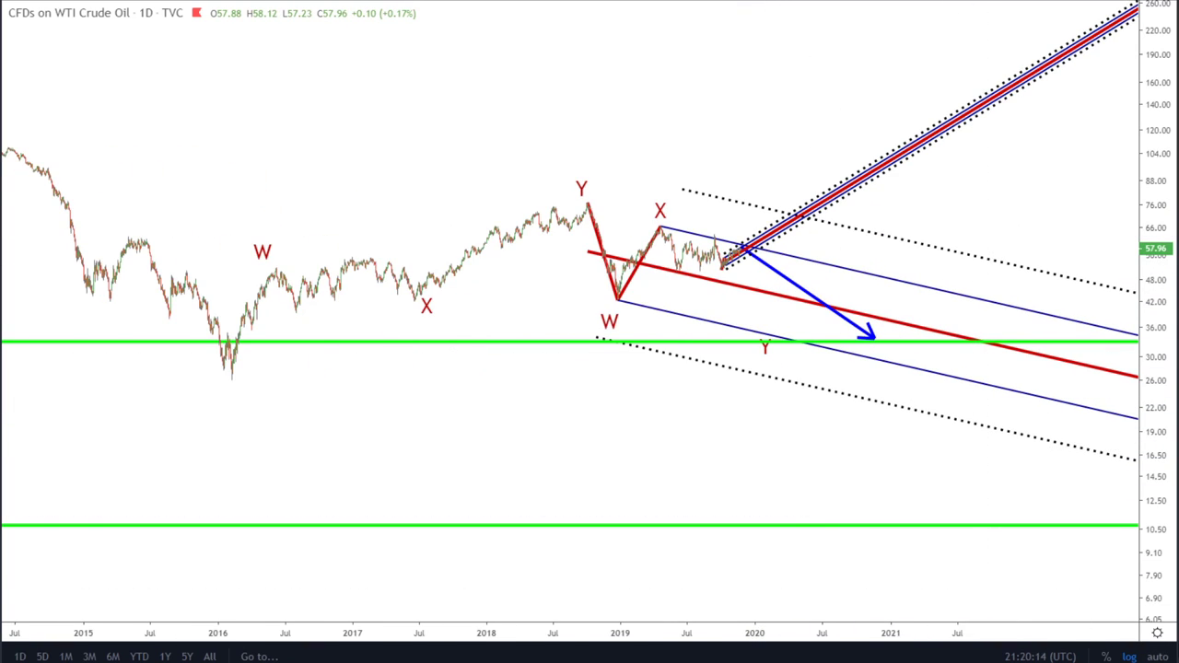
{"action": "scroll", "coordinate": [827, 516], "scroll_direction": "up", "scroll_amount": 2}
{"action": "scroll", "coordinate": [817, 429], "scroll_direction": "up", "scroll_amount": 2}
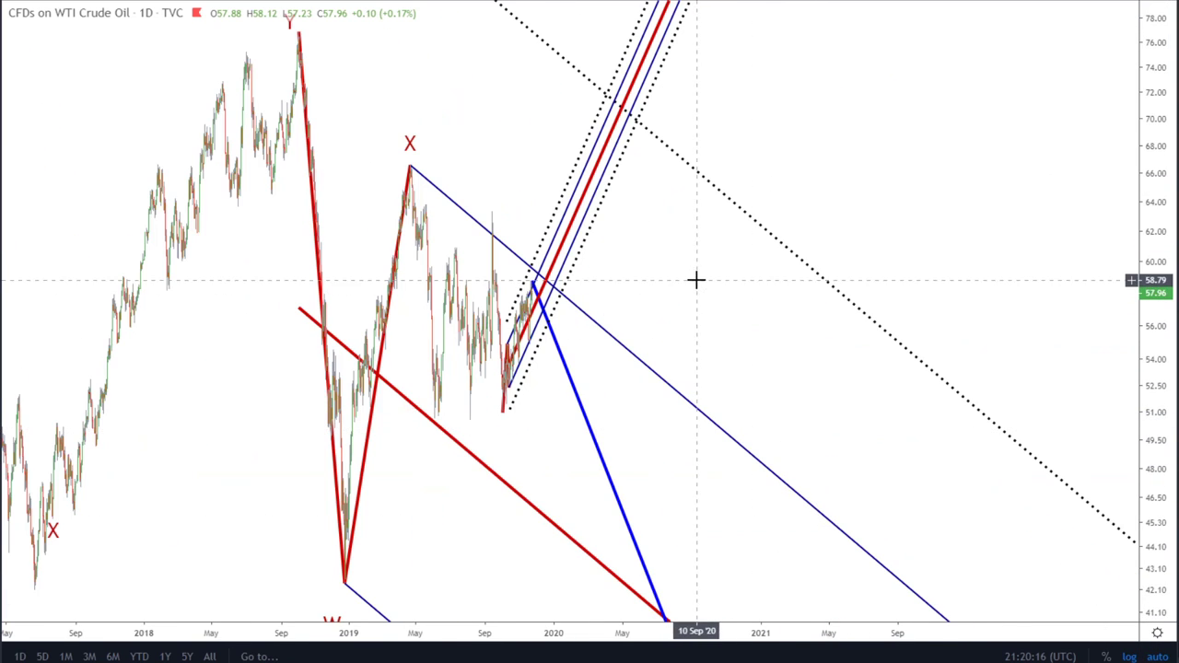
{"action": "scroll", "coordinate": [1013, 332], "scroll_direction": "down", "scroll_amount": 2}
{"action": "scroll", "coordinate": [973, 316], "scroll_direction": "up", "scroll_amount": 2}
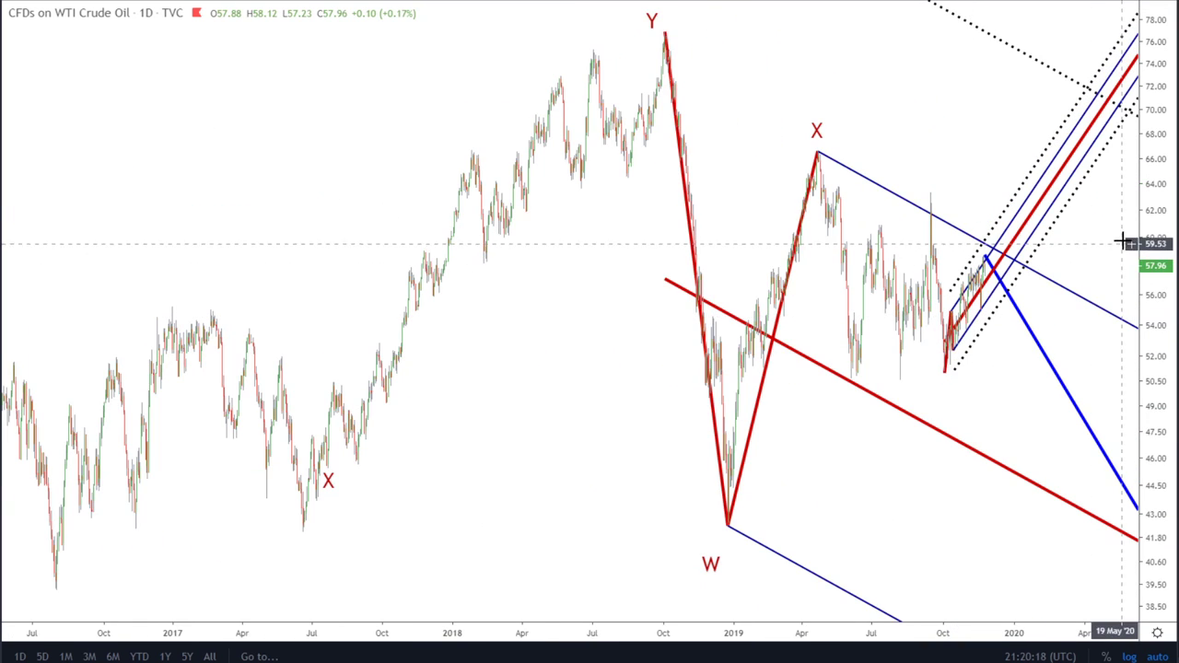
{"action": "left_click_drag", "start_coordinate": [1154, 170], "coordinate": [1154, 231]}
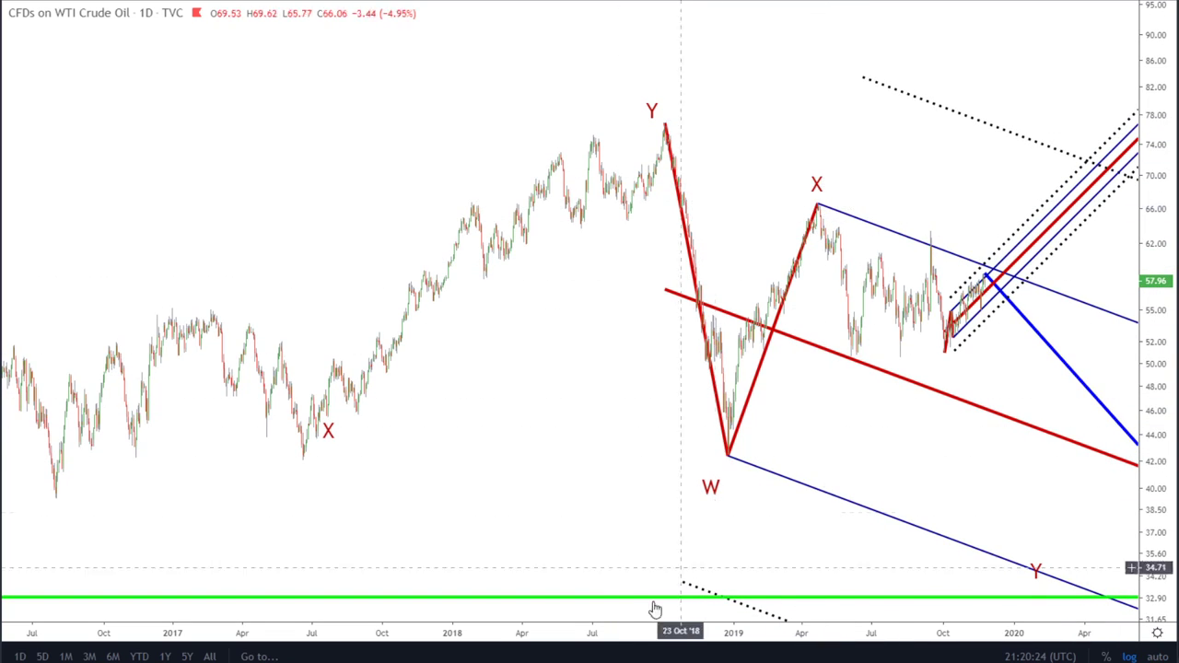
Step: Try a Fibonacci retracement from the Y high at 76.74 to the W low at 42.34, then discard it
{"action": "left_click", "coordinate": [650, 111]}
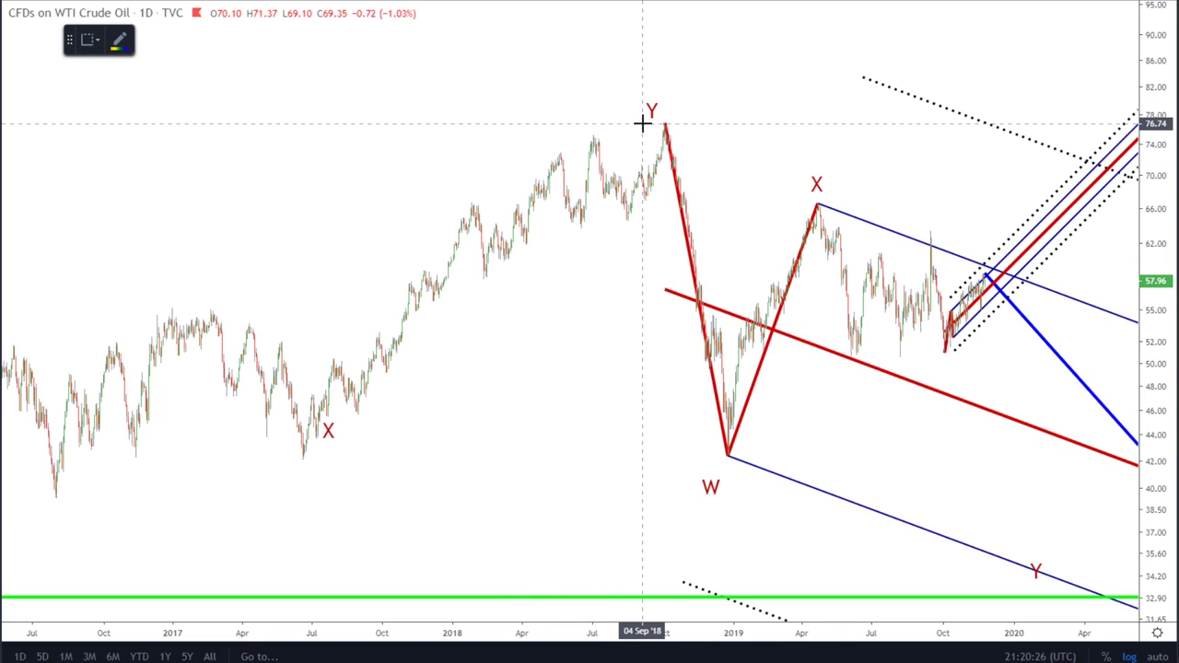
{"action": "left_click", "coordinate": [643, 123]}
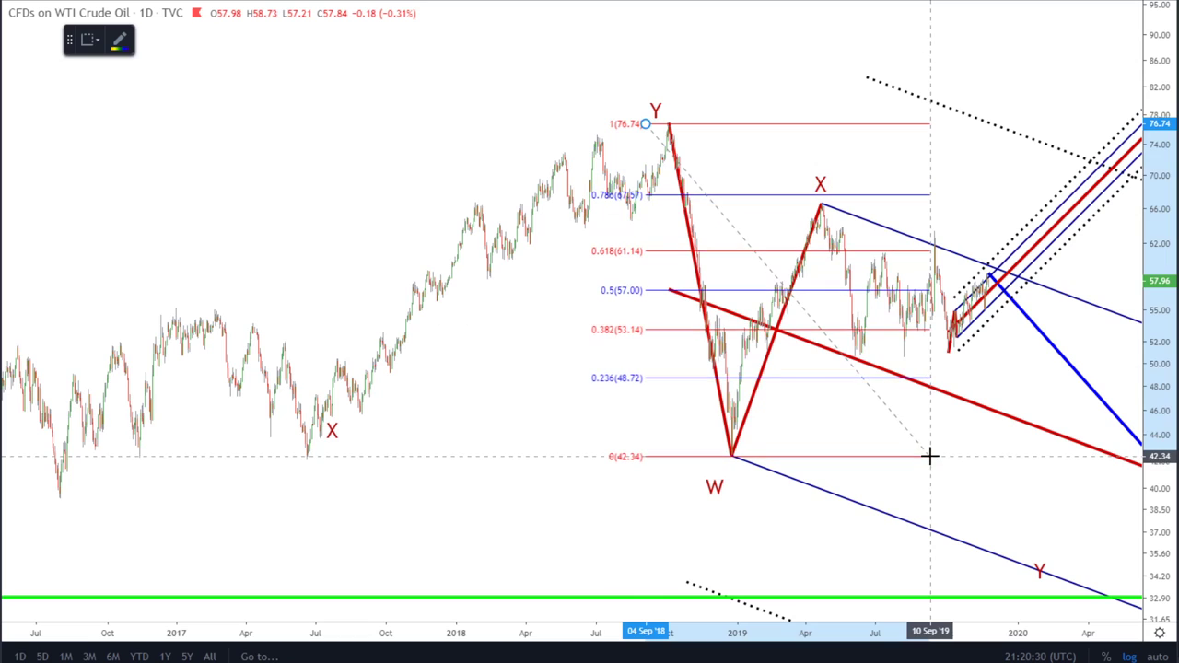
{"action": "key", "text": "Escape"}
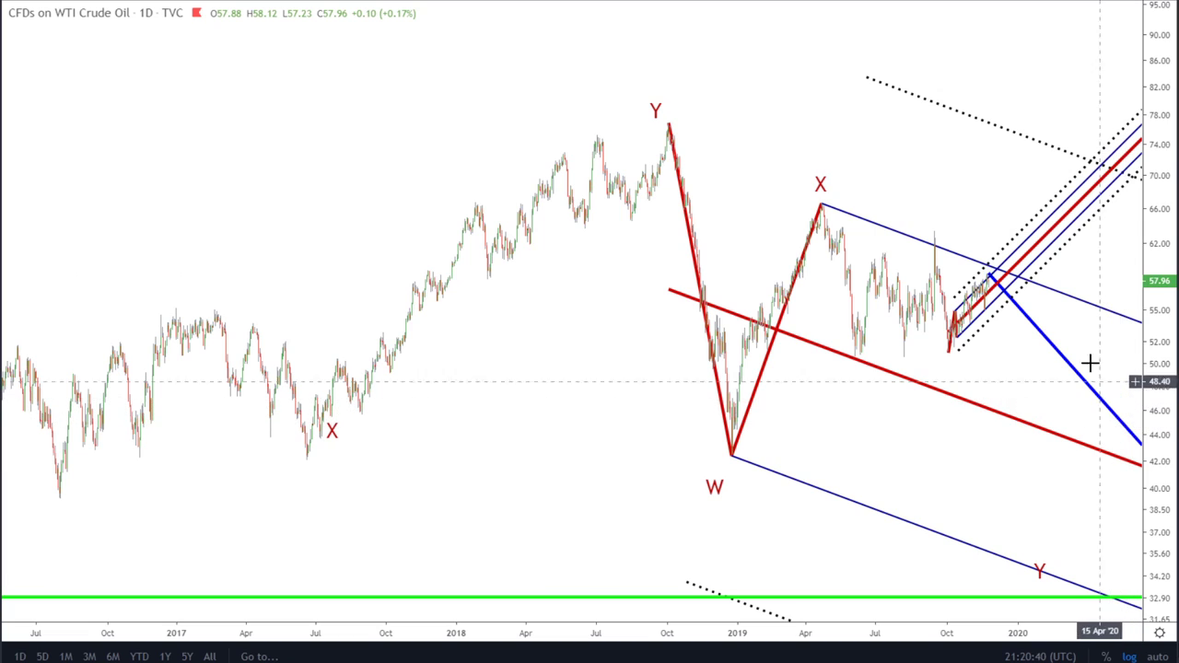
Step: Set the chart to the 240-minute interval and frame the small rising channel that starts in October 2019
{"action": "scroll", "coordinate": [958, 258], "scroll_direction": "down", "scroll_amount": 3}
{"action": "scroll", "coordinate": [985, 312], "scroll_direction": "up", "scroll_amount": 1}
{"action": "scroll", "coordinate": [986, 311], "scroll_direction": "up", "scroll_amount": 2}
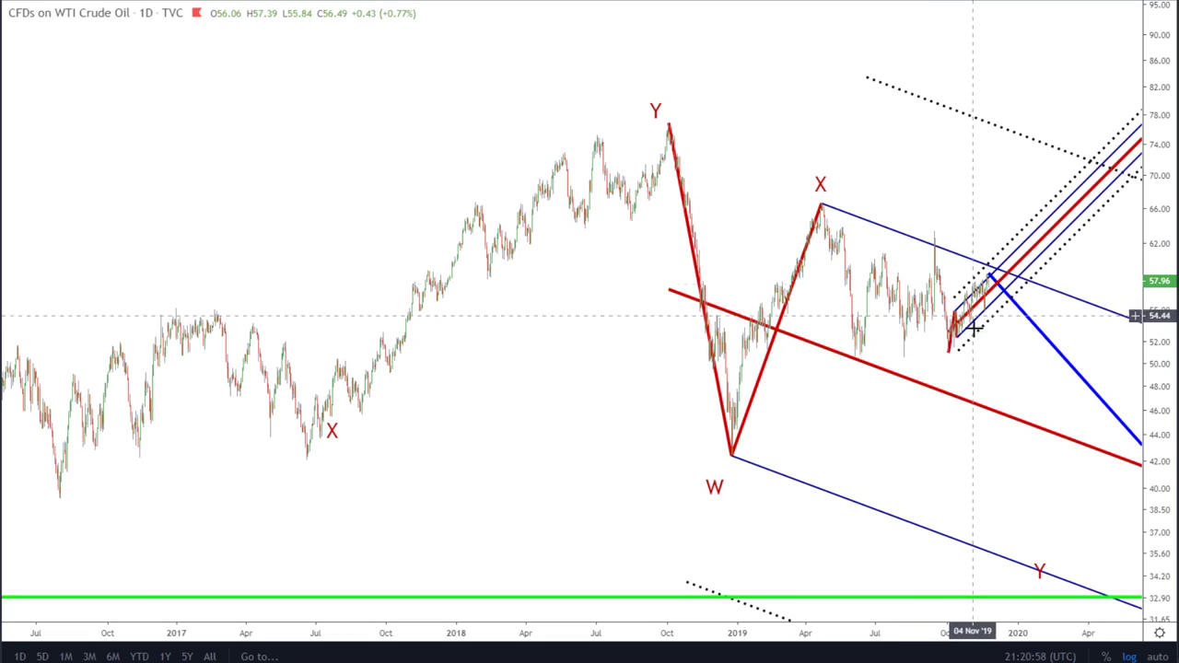
{"action": "scroll", "coordinate": [958, 361], "scroll_direction": "up", "scroll_amount": 4}
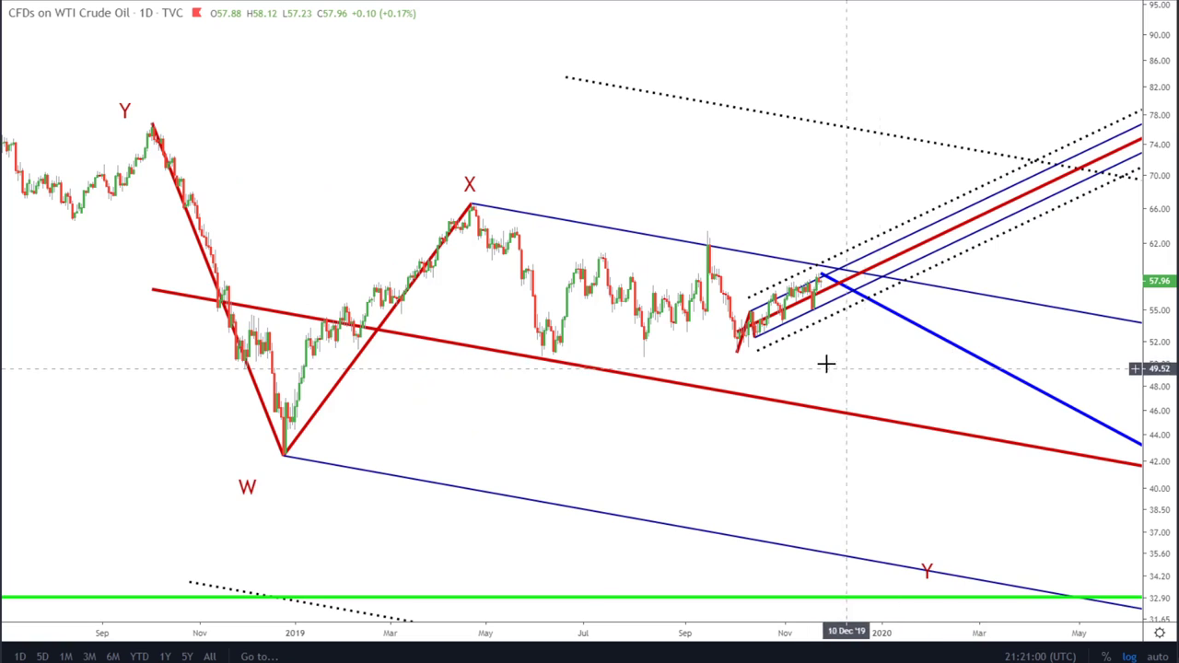
{"action": "left_click_drag", "start_coordinate": [832, 363], "coordinate": [977, 400]}
{"action": "left_click_drag", "start_coordinate": [1154, 524], "coordinate": [1153, 488]}
{"action": "scroll", "coordinate": [1019, 423], "scroll_direction": "up", "scroll_amount": 3}
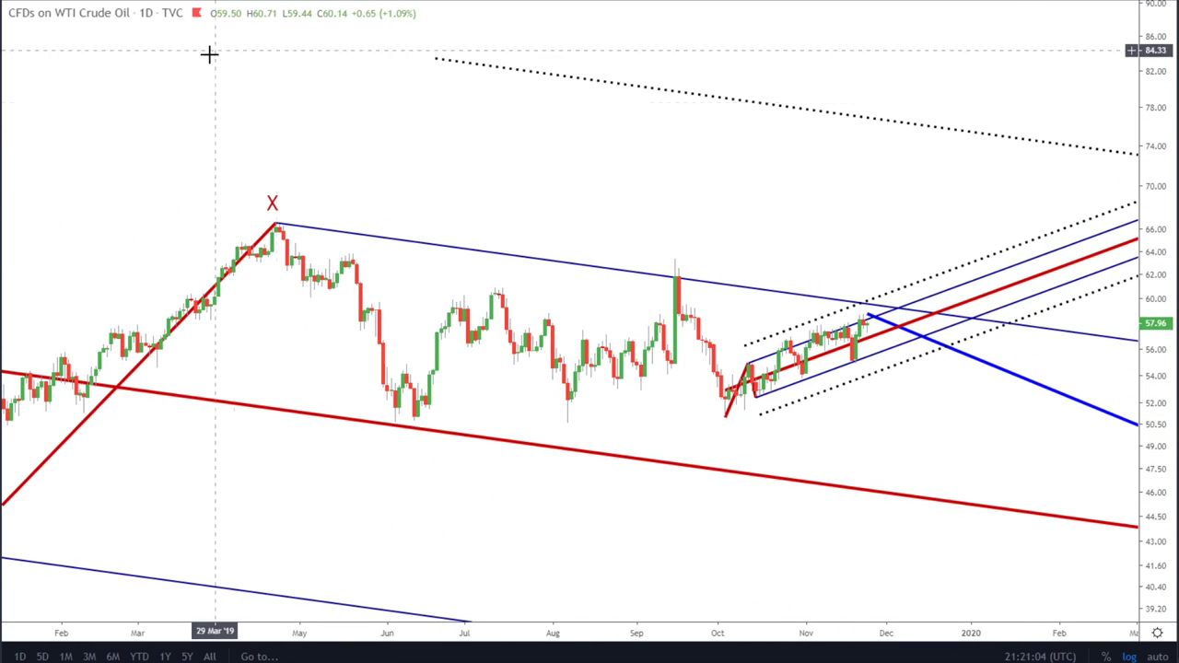
{"action": "type", "text": "240"}
{"action": "key", "text": "Return"}
{"action": "scroll", "coordinate": [559, 243], "scroll_direction": "down", "scroll_amount": 3}
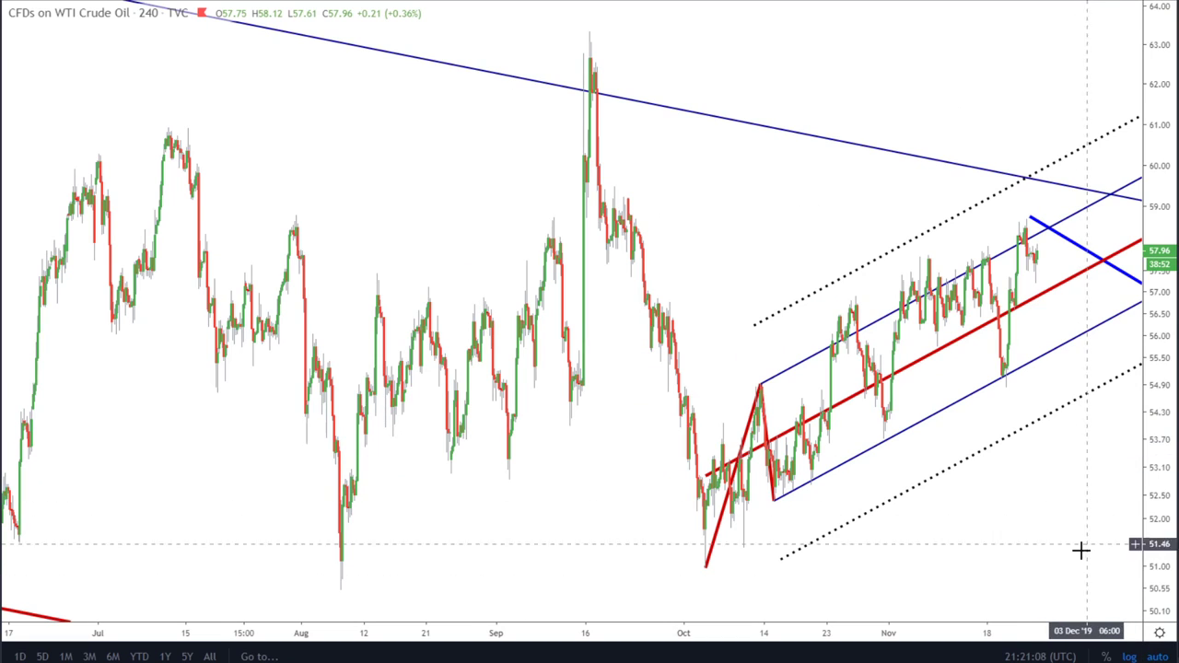
{"action": "scroll", "coordinate": [1045, 558], "scroll_direction": "up", "scroll_amount": 2}
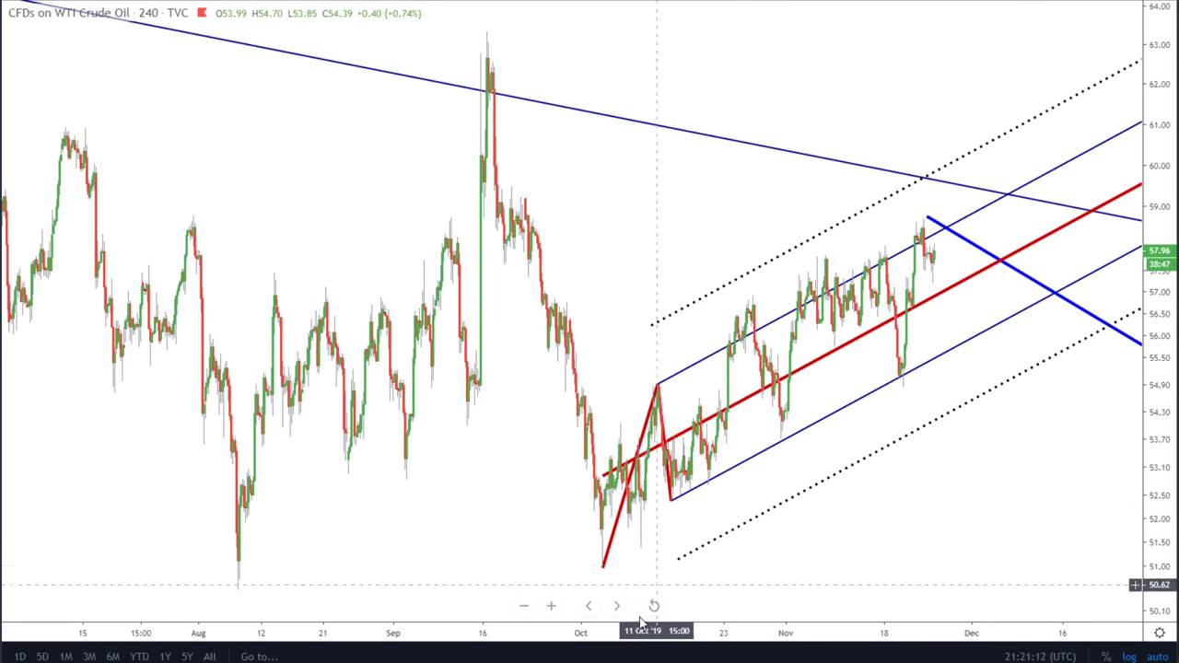
Step: Draw a Fibonacci retracement from the September high at 63.31 to the October low at 50.96 and delete it after reading
{"action": "left_click", "coordinate": [455, 32]}
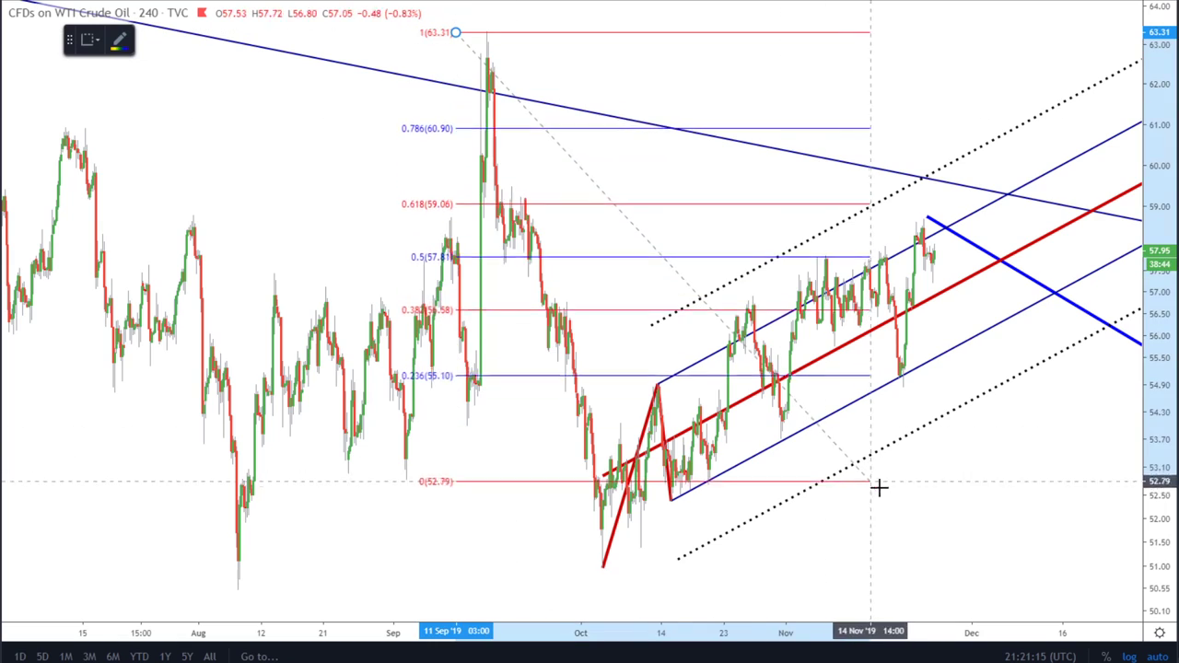
{"action": "left_click", "coordinate": [1040, 569]}
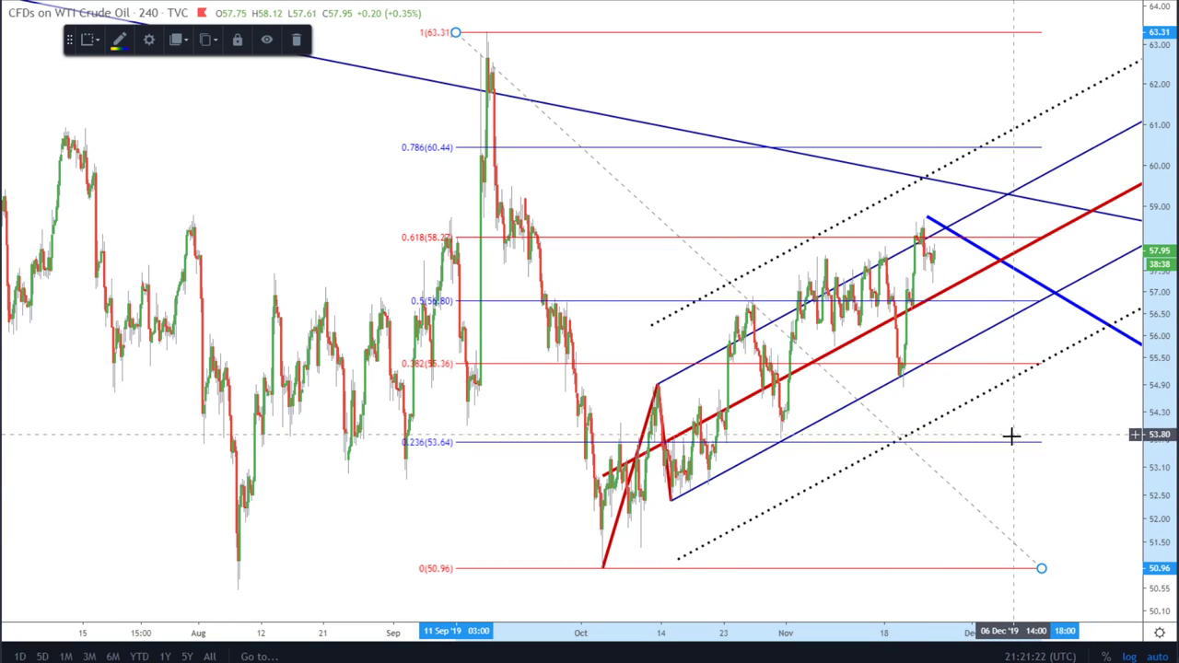
{"action": "left_click_drag", "start_coordinate": [1011, 443], "coordinate": [1010, 444]}
{"action": "key", "text": "Delete"}
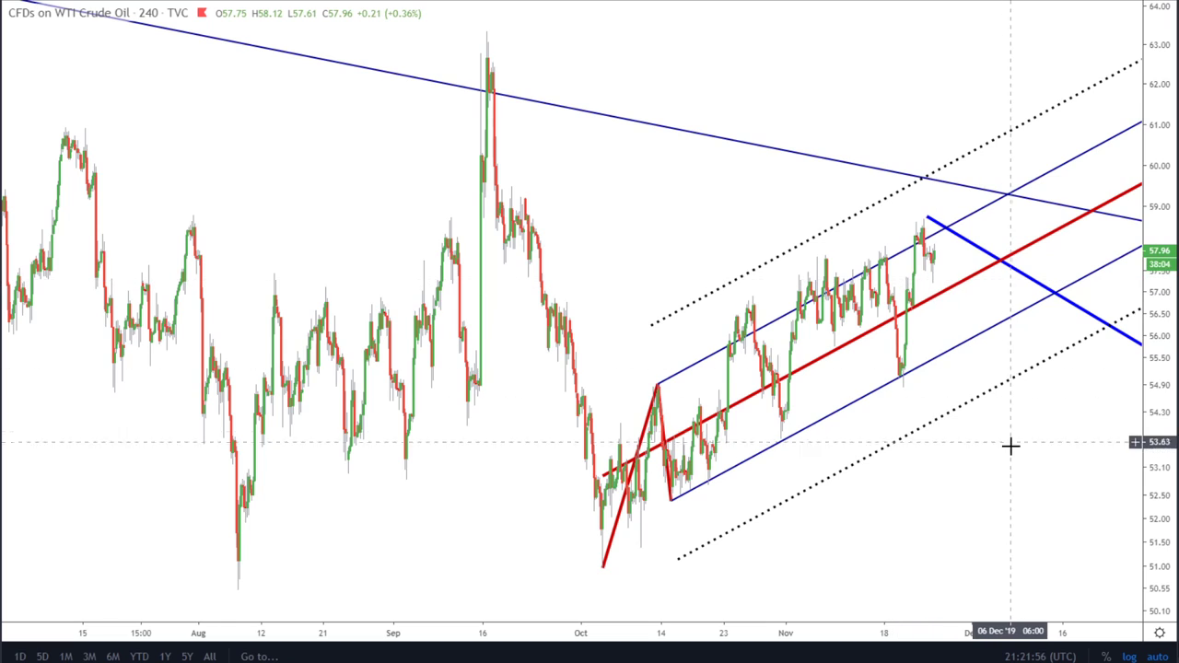
Step: Return the chart to the daily interval and show the price history since 2010 with the full blue projection arrow
{"action": "scroll", "coordinate": [982, 440], "scroll_direction": "down", "scroll_amount": 4}
{"action": "scroll", "coordinate": [934, 411], "scroll_direction": "up", "scroll_amount": 3}
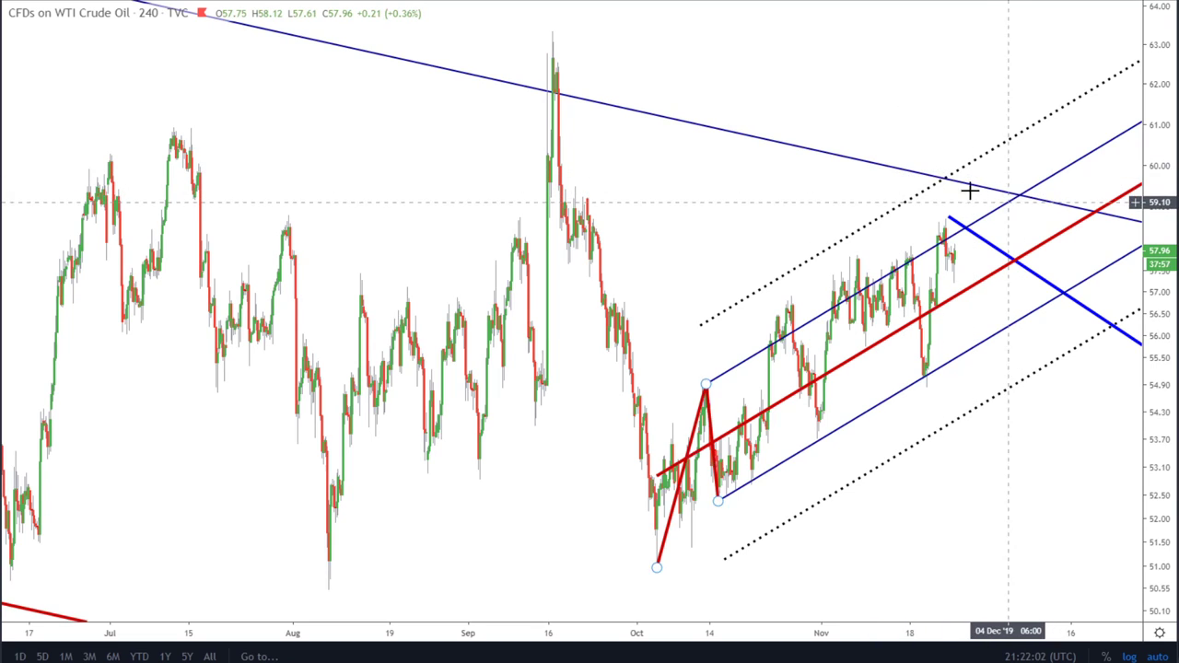
{"action": "scroll", "coordinate": [1014, 257], "scroll_direction": "down", "scroll_amount": 3}
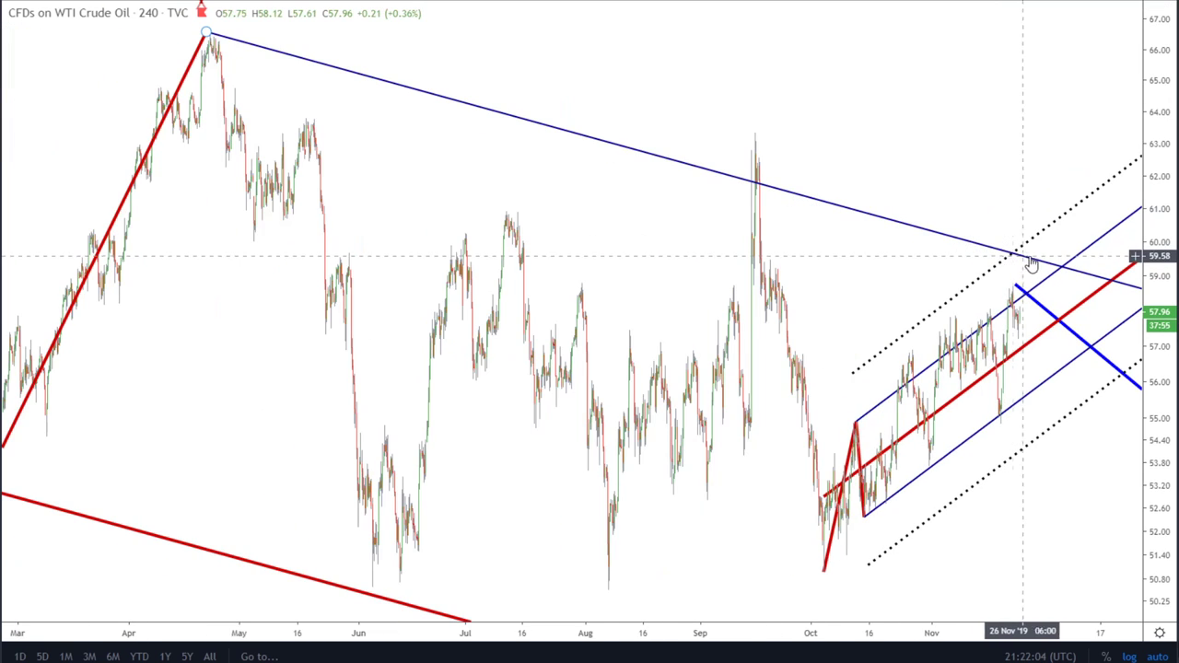
{"action": "type", "text": "1D"}
{"action": "key", "text": "Return"}
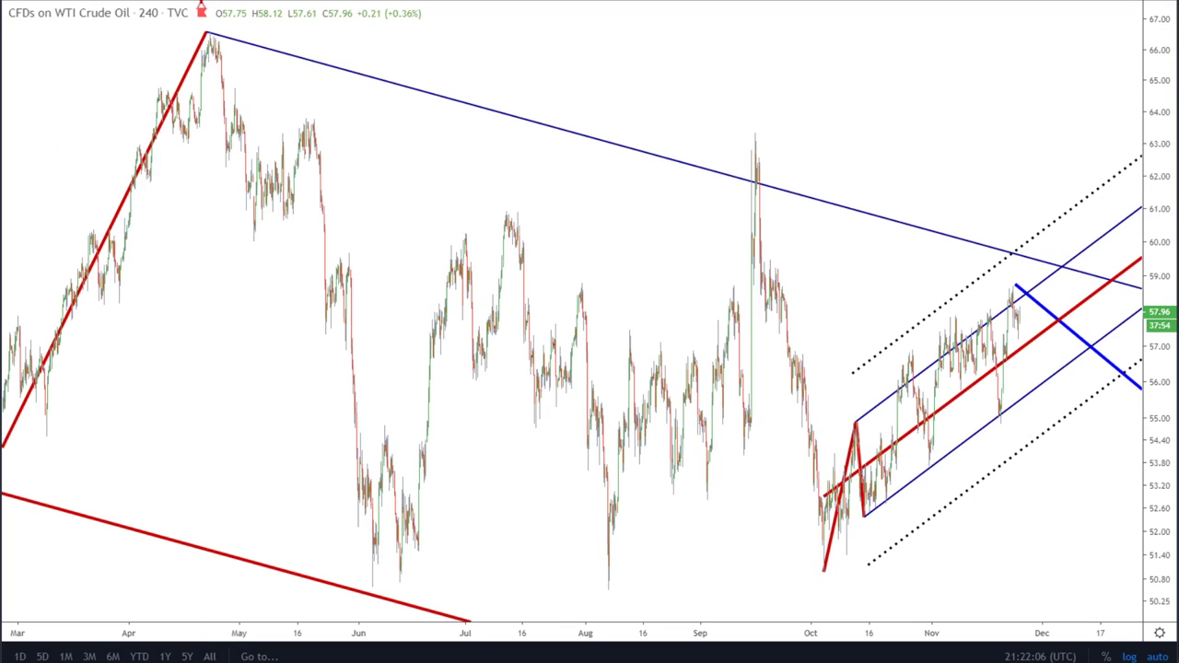
{"action": "scroll", "coordinate": [858, 374], "scroll_direction": "down", "scroll_amount": 1}
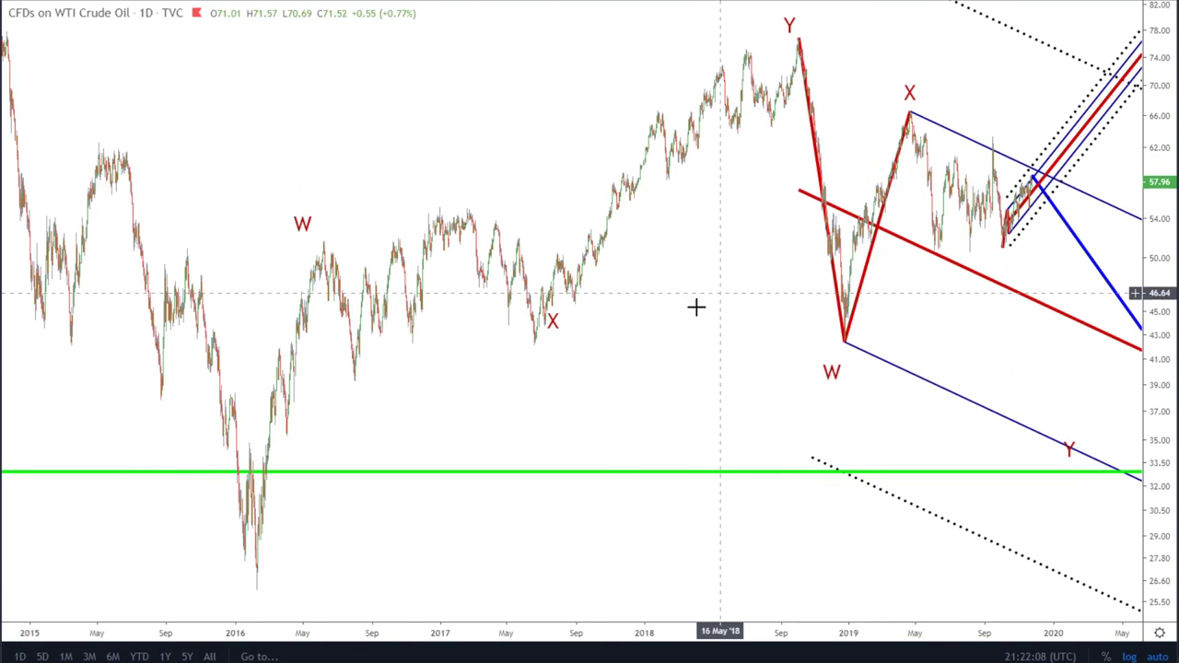
{"action": "scroll", "coordinate": [780, 303], "scroll_direction": "right", "scroll_amount": 2}
{"action": "scroll", "coordinate": [1171, 223], "scroll_direction": "down", "scroll_amount": 2}
{"action": "scroll", "coordinate": [1039, 382], "scroll_direction": "down", "scroll_amount": 4}
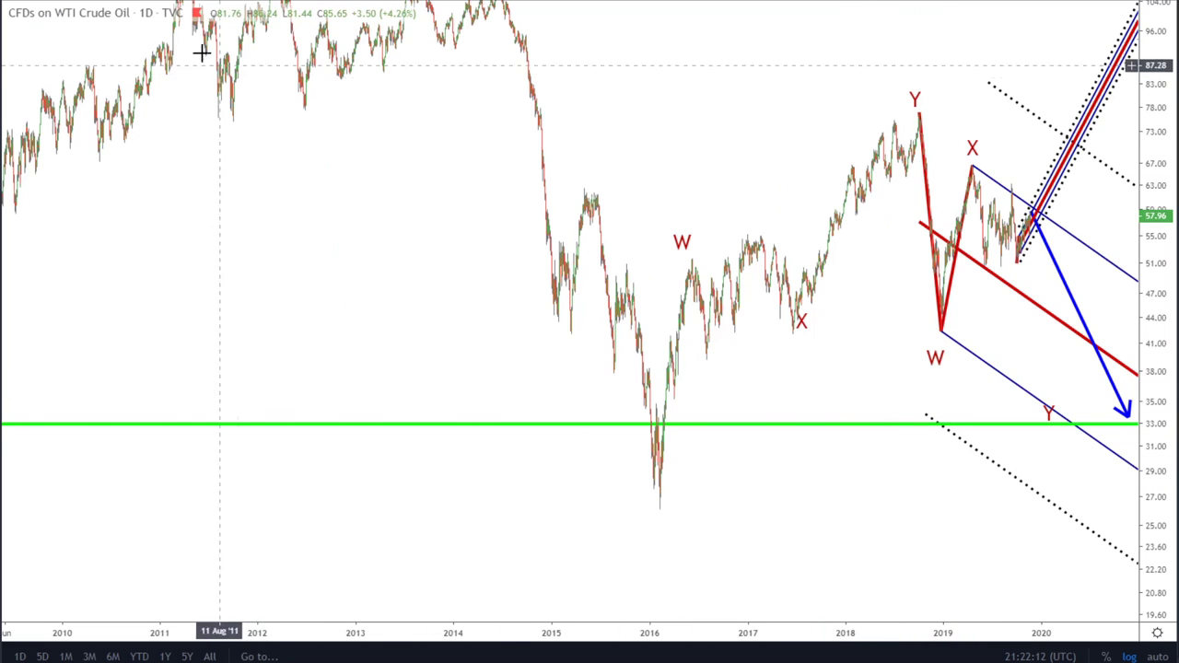
Step: Set the crude oil chart back to the weekly interval and show the price history since the early 1990s
{"action": "key", "text": "1"}
{"action": "key", "text": "w"}
{"action": "key", "text": "Return"}
{"action": "scroll", "coordinate": [1055, 374], "scroll_direction": "up", "scroll_amount": 2}
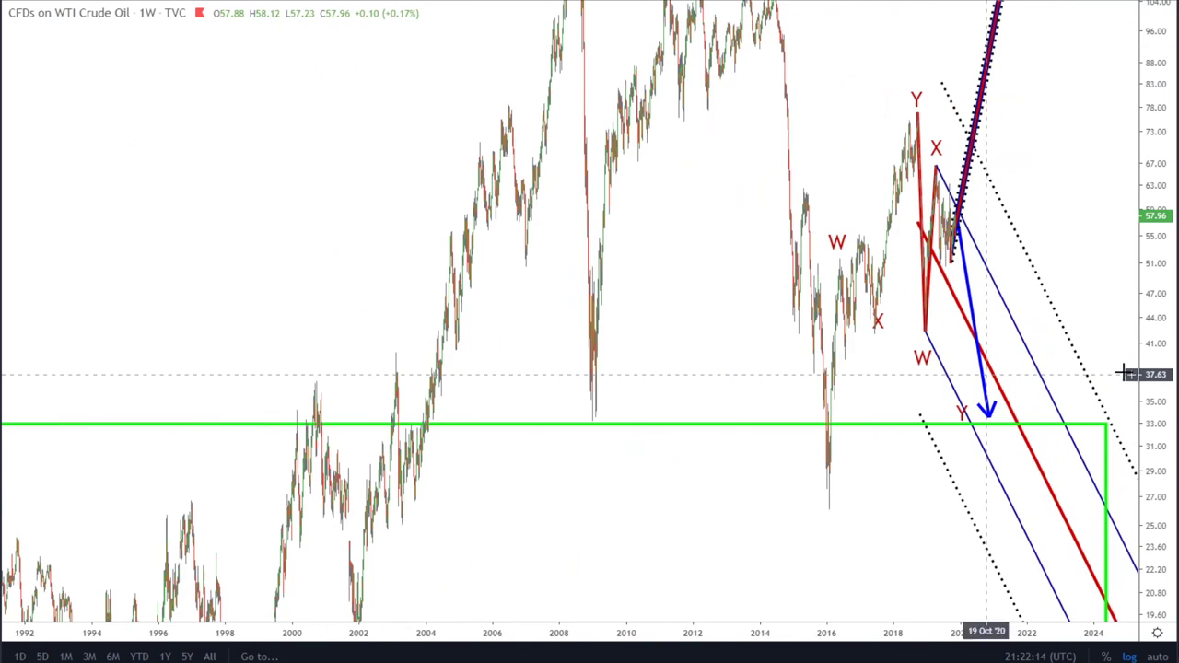
Step: Examine the projected decline against the green support area on the weekly chart, then look at price since 2009 with all drawings hidden
{"action": "scroll", "coordinate": [1160, 138], "scroll_direction": "down", "scroll_amount": 4}
{"action": "scroll", "coordinate": [980, 362], "scroll_direction": "up", "scroll_amount": 3}
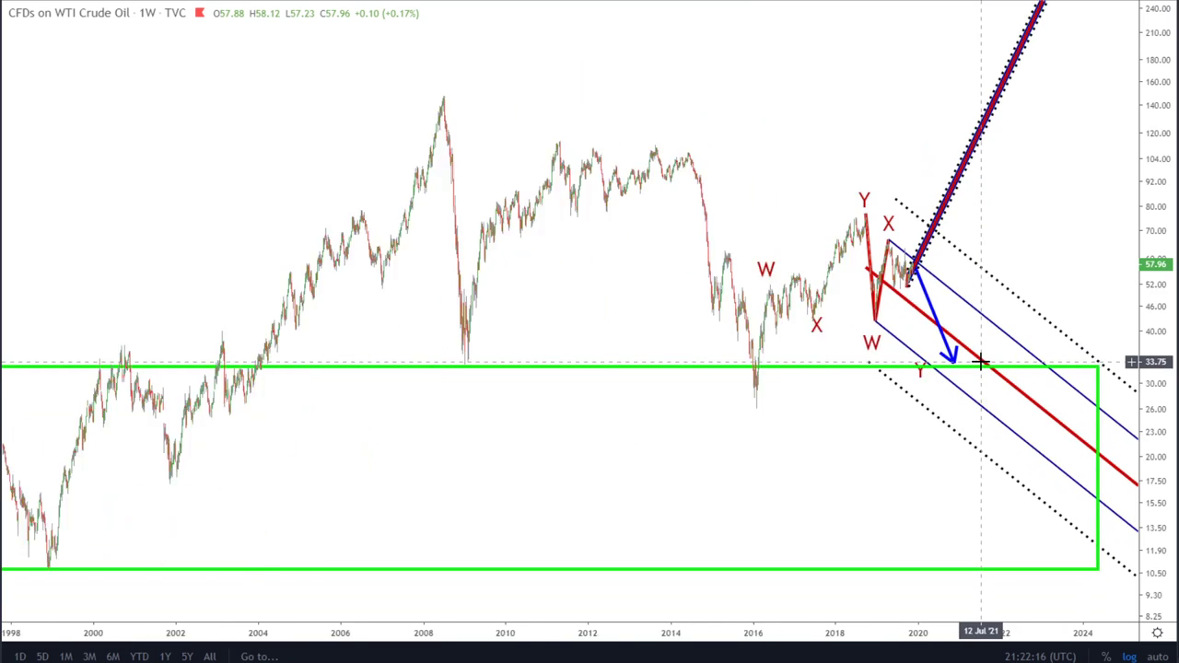
{"action": "scroll", "coordinate": [980, 362], "scroll_direction": "down", "scroll_amount": 2}
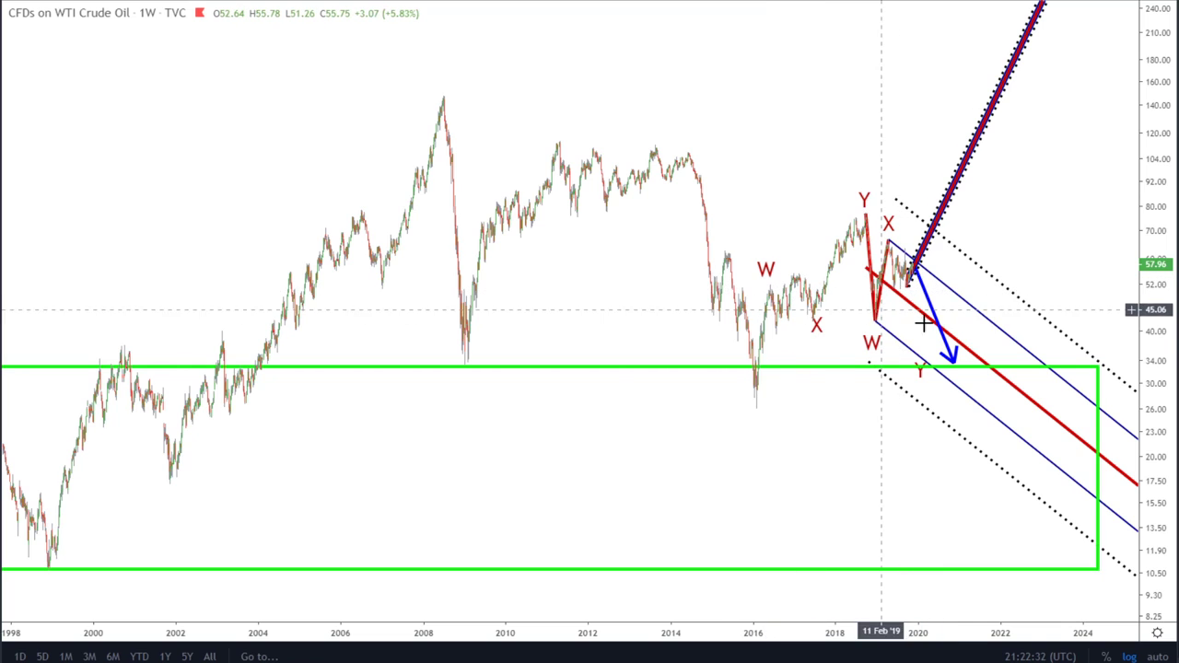
{"action": "scroll", "coordinate": [1040, 337], "scroll_direction": "up", "scroll_amount": 4}
{"action": "left_click_drag", "start_coordinate": [1154, 486], "coordinate": [1151, 378]}
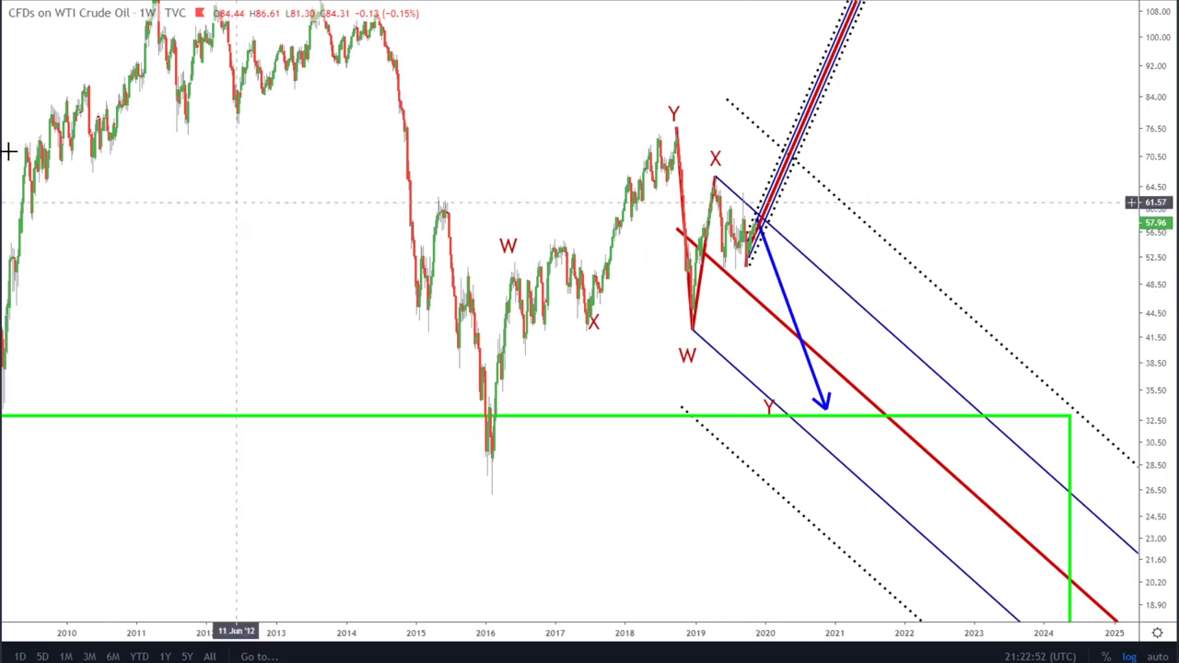
{"action": "key", "text": "ctrl+alt+h"}
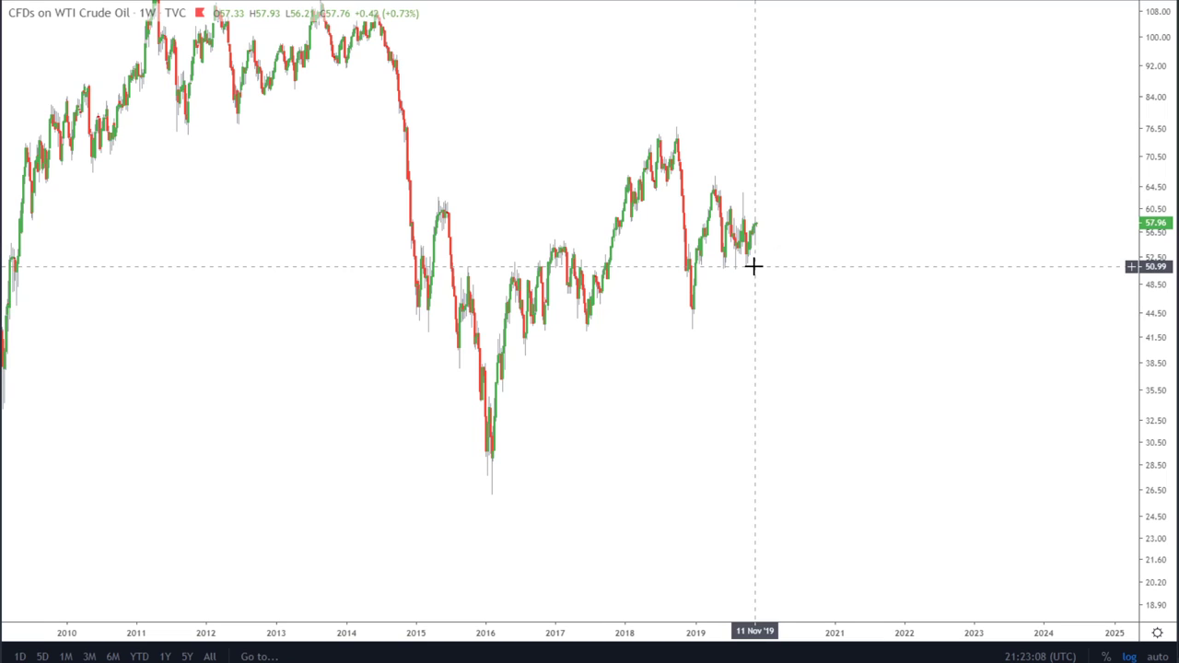
Step: Set the chart to the daily interval with the drawings shown again and frame price since 2011 with the full blue projection arrow
{"action": "type", "text": "1D"}
{"action": "key", "text": "Return"}
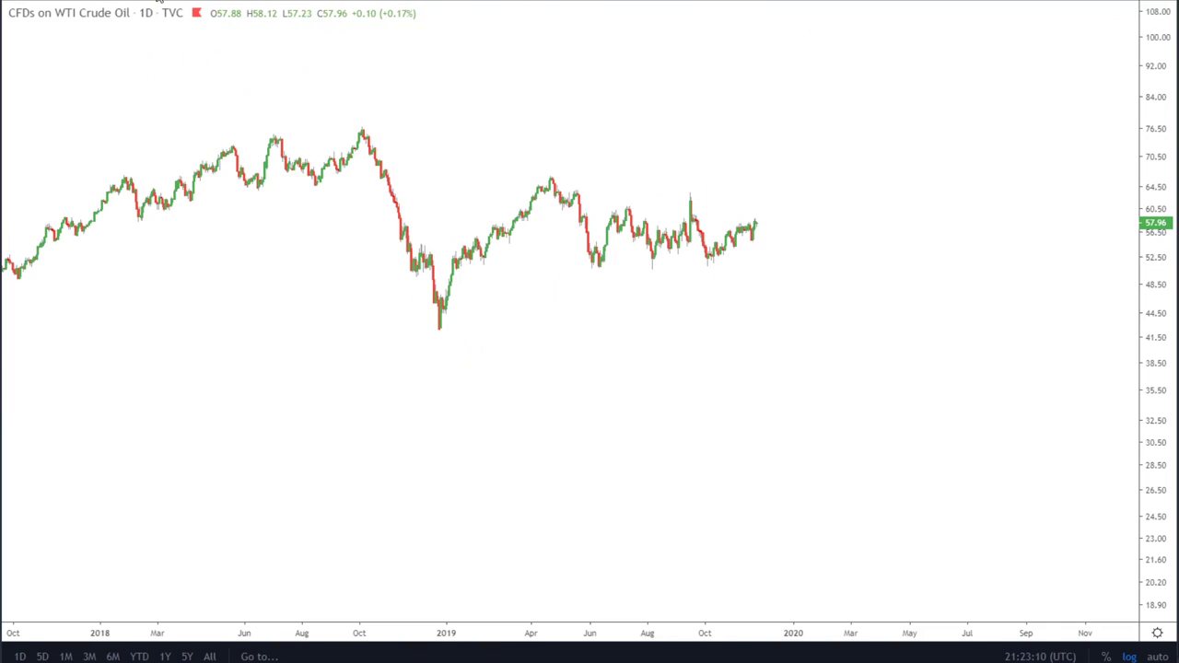
{"action": "scroll", "coordinate": [705, 316], "scroll_direction": "down", "scroll_amount": 5}
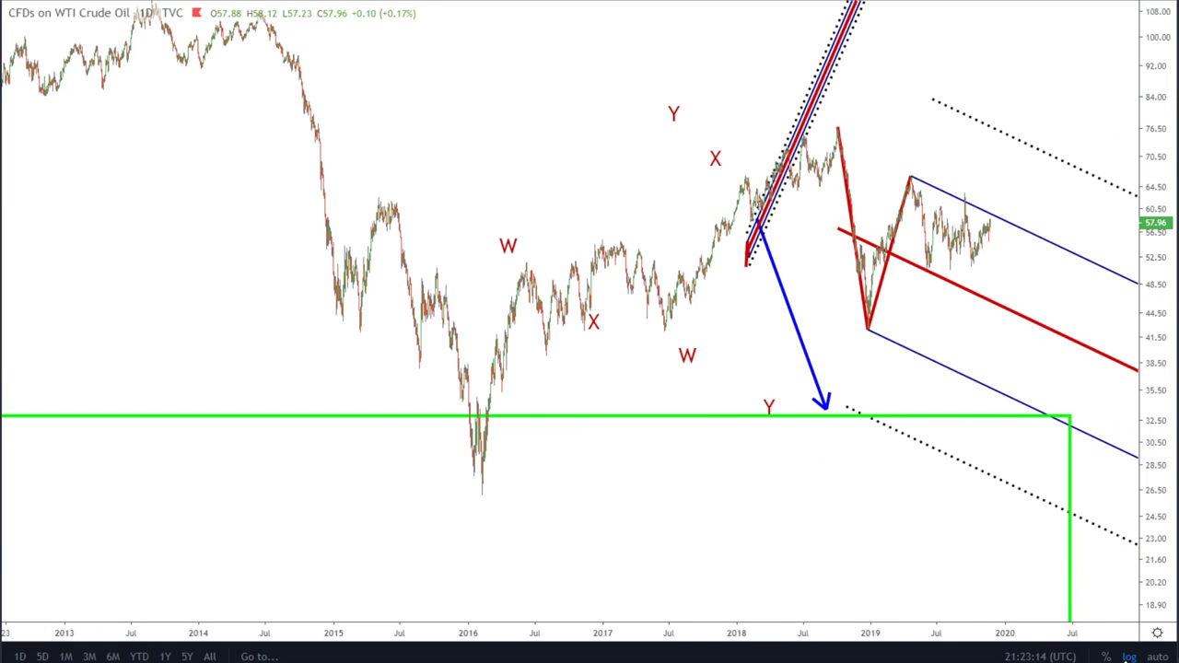
{"action": "scroll", "coordinate": [942, 431], "scroll_direction": "down", "scroll_amount": 1}
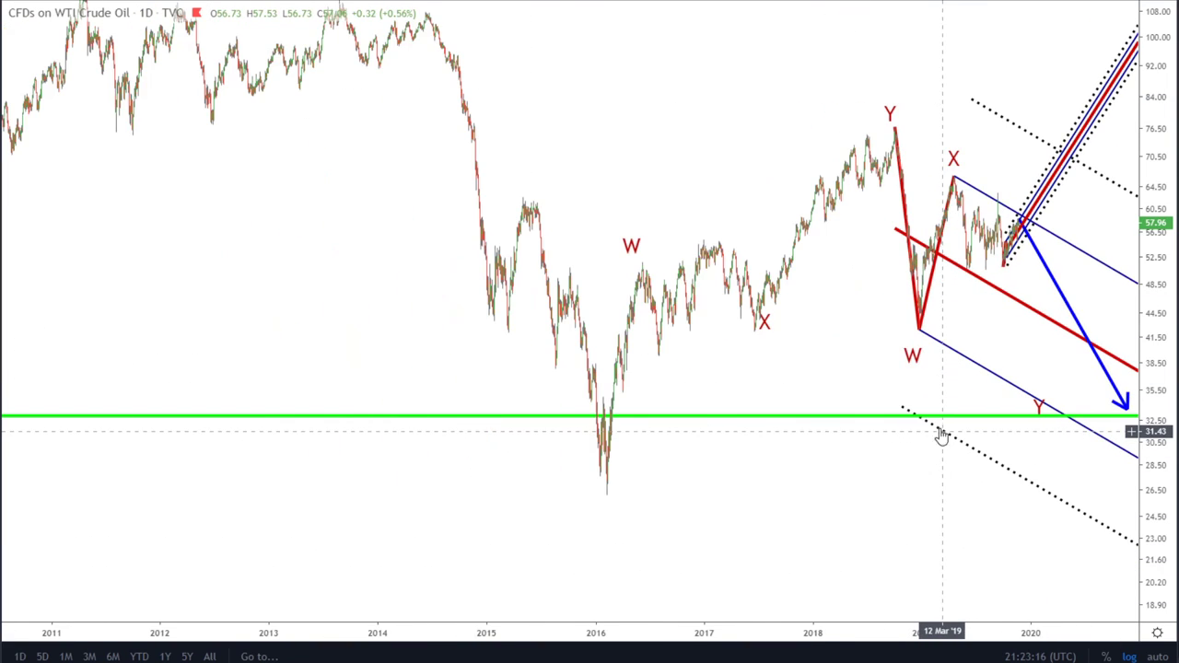
{"action": "left_click_drag", "start_coordinate": [832, 331], "coordinate": [645, 333]}
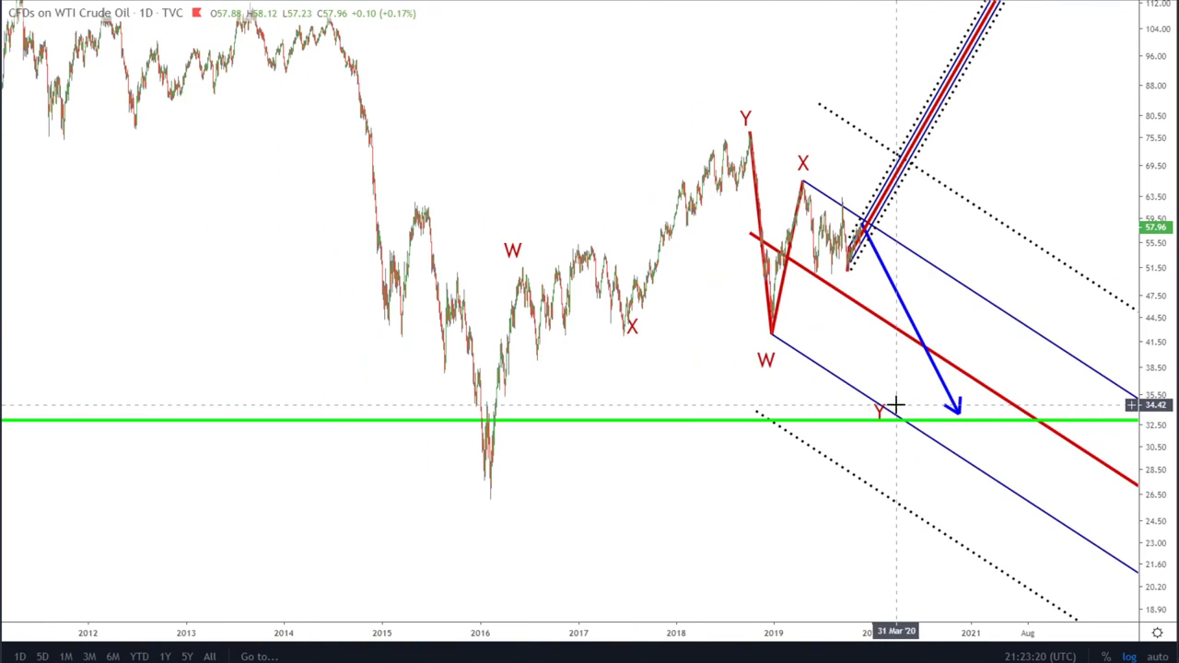
{"action": "left_click_drag", "start_coordinate": [1153, 83], "coordinate": [1132, 203]}
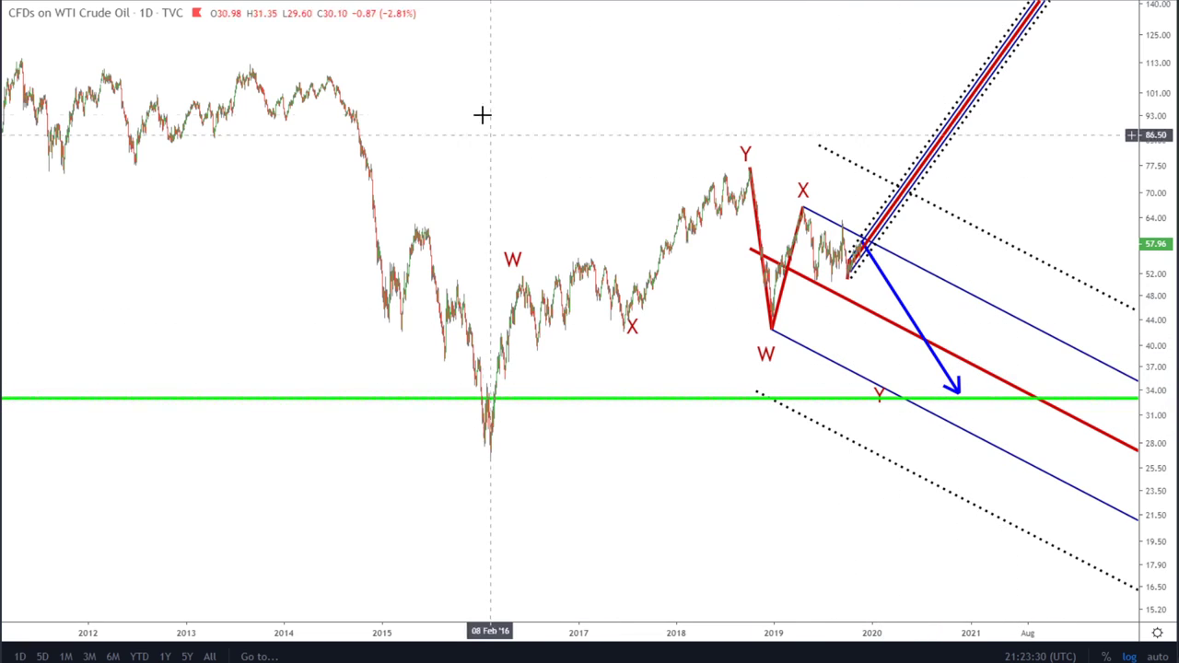
Step: Set the chart to the weekly interval and examine the full green support rectangle since the 1980s together with the projected decline
{"action": "type", "text": "1W"}
{"action": "key", "text": "Return"}
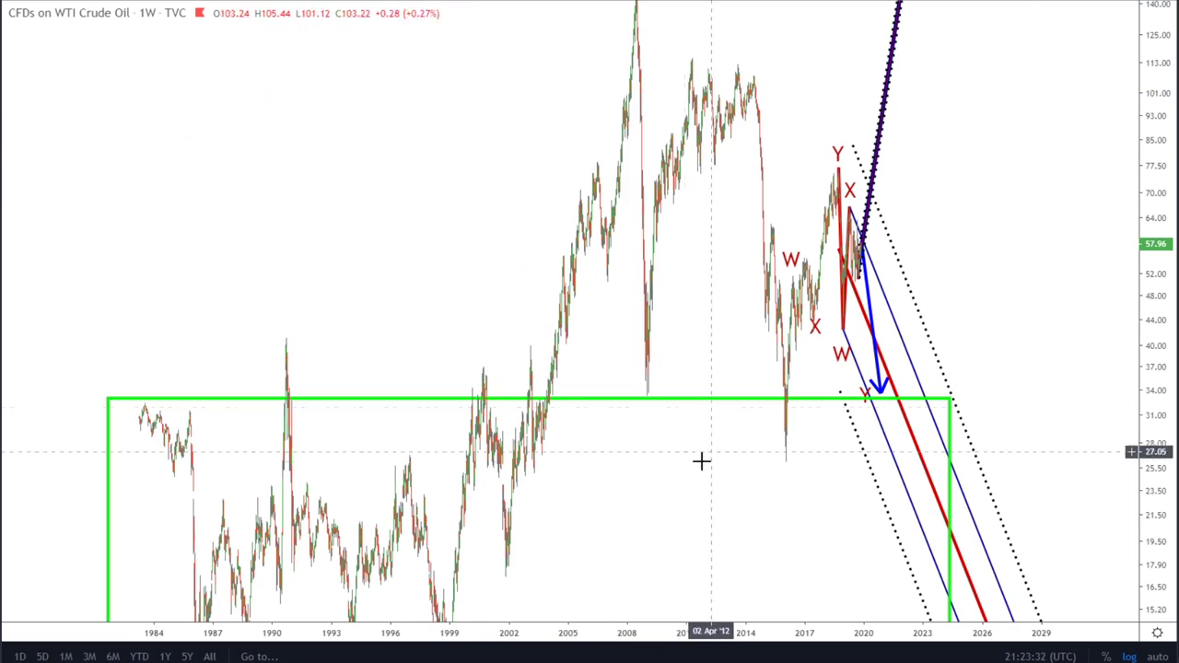
{"action": "left_click_drag", "start_coordinate": [1145, 187], "coordinate": [1145, 277]}
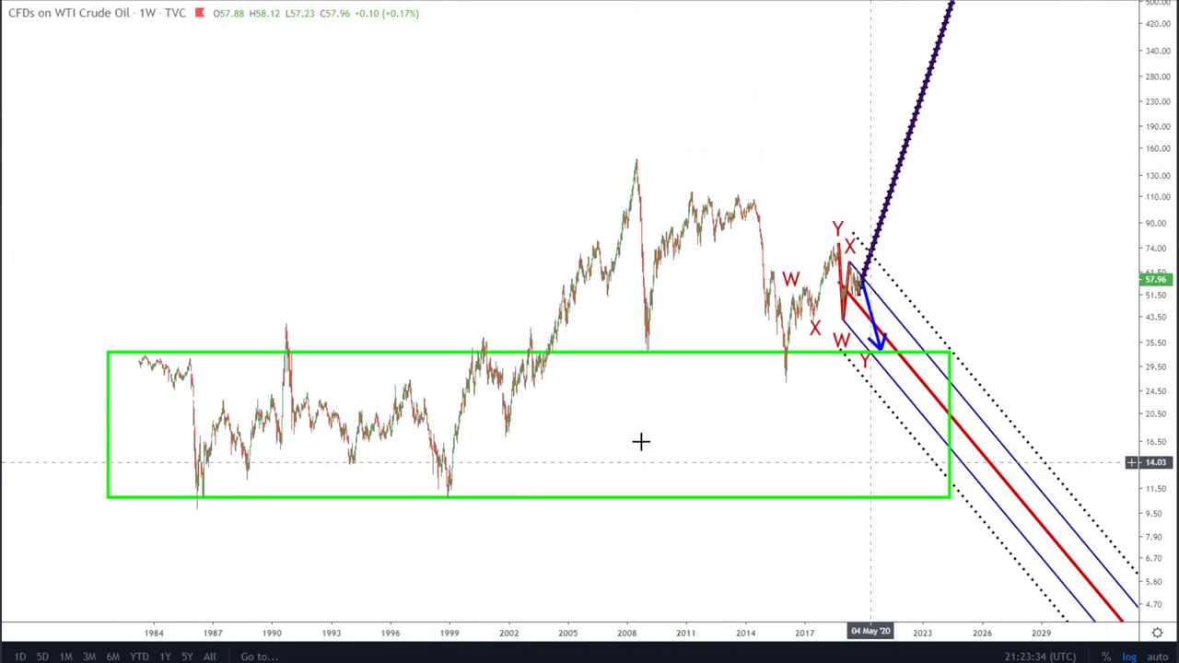
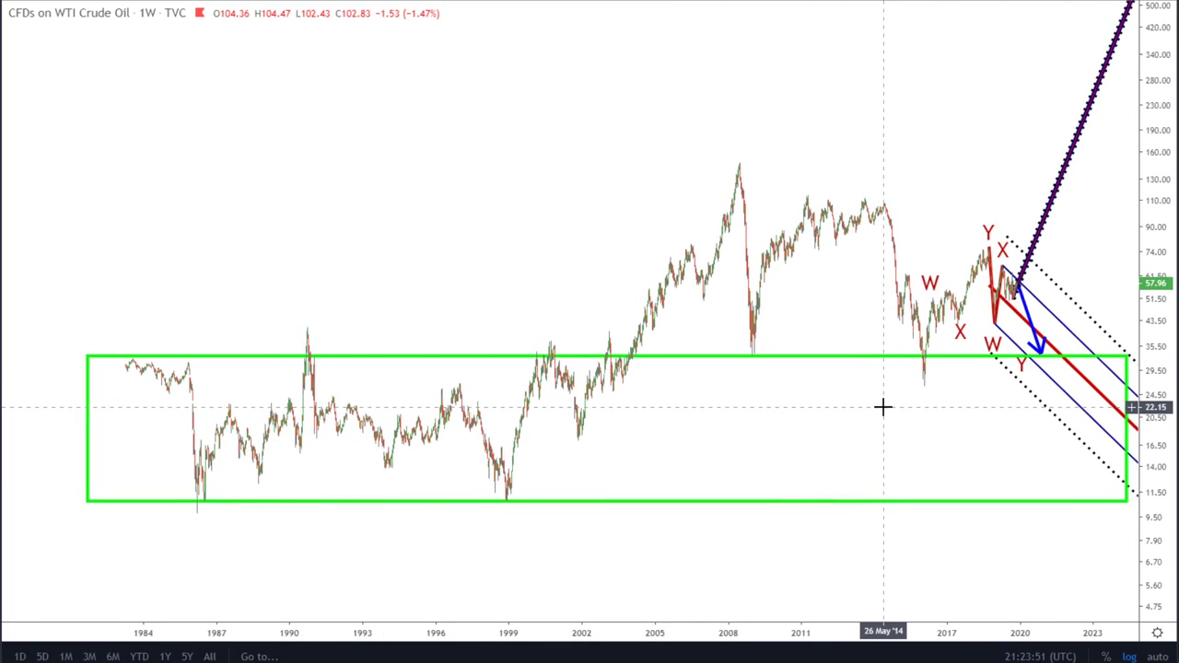
{"action": "scroll", "coordinate": [911, 403], "scroll_direction": "down", "scroll_amount": 1}
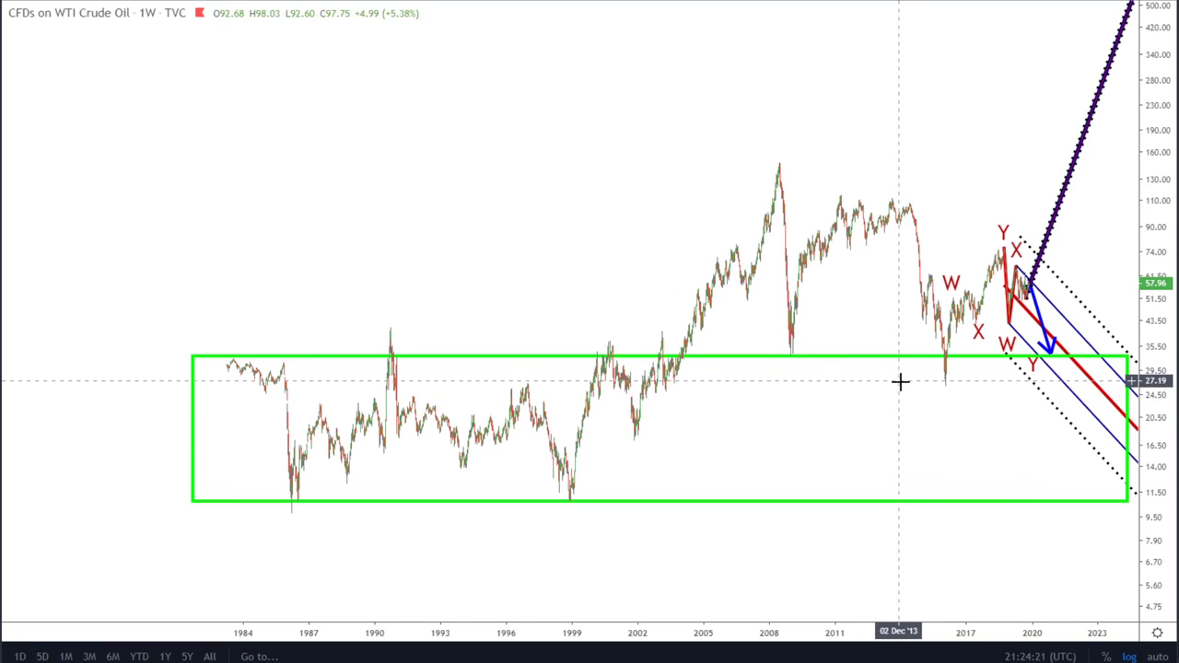
{"action": "left_click_drag", "start_coordinate": [1155, 143], "coordinate": [1154, 180]}
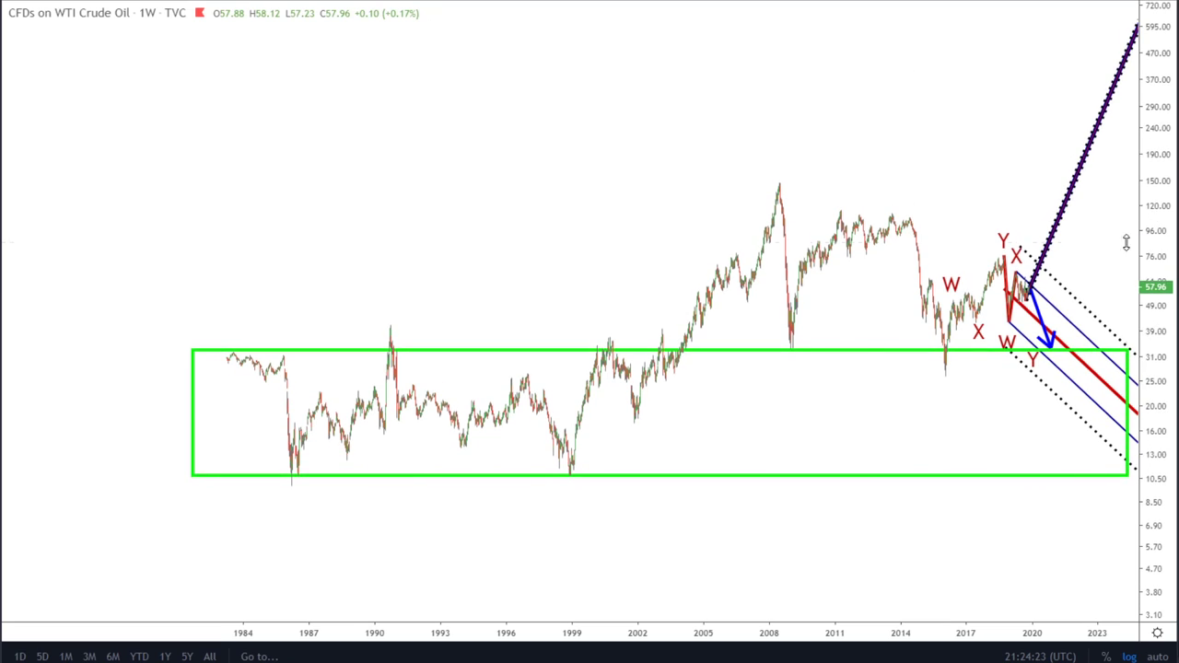
{"action": "scroll", "coordinate": [848, 397], "scroll_direction": "up", "scroll_amount": 2}
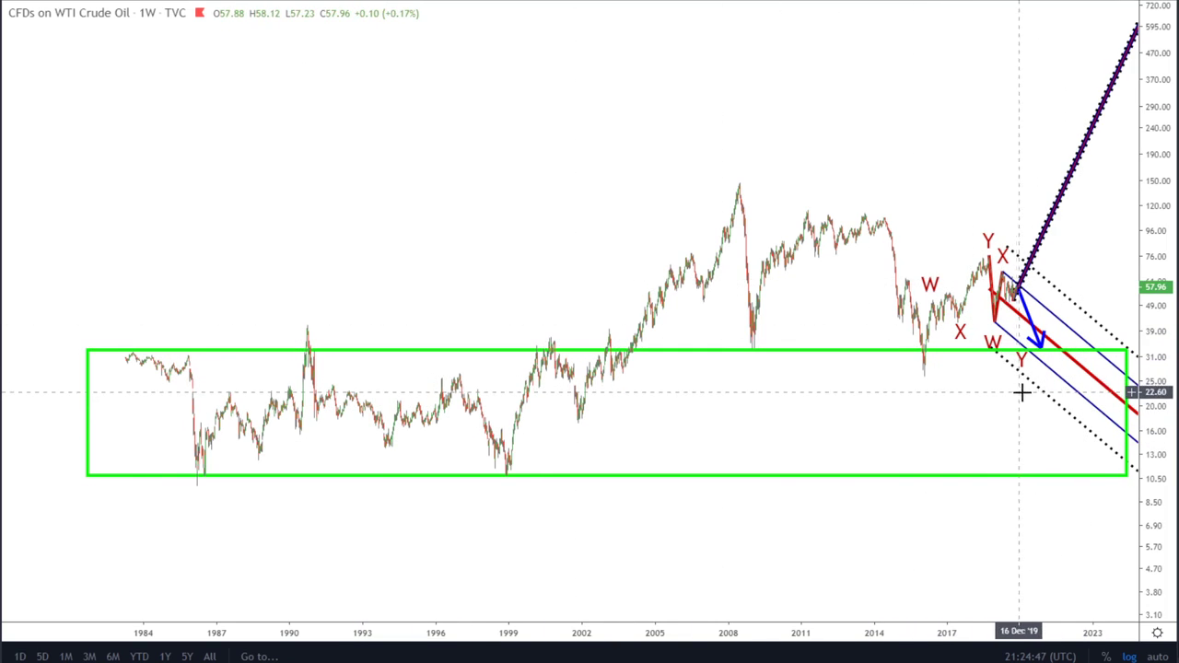
{"action": "scroll", "coordinate": [1073, 352], "scroll_direction": "up", "scroll_amount": 3}
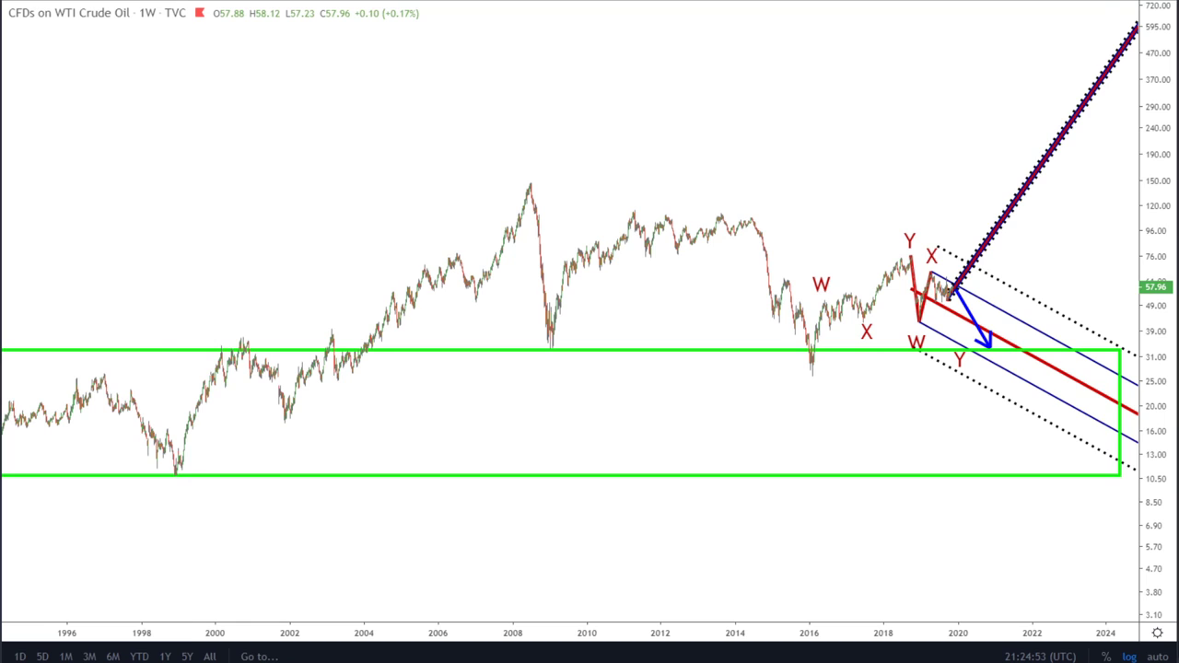
Step: Return the crude oil chart to the daily interval and examine the small rising channel and the blue arrow against the larger falling channel
{"action": "type", "text": "1D"}
{"action": "key", "text": "Return"}
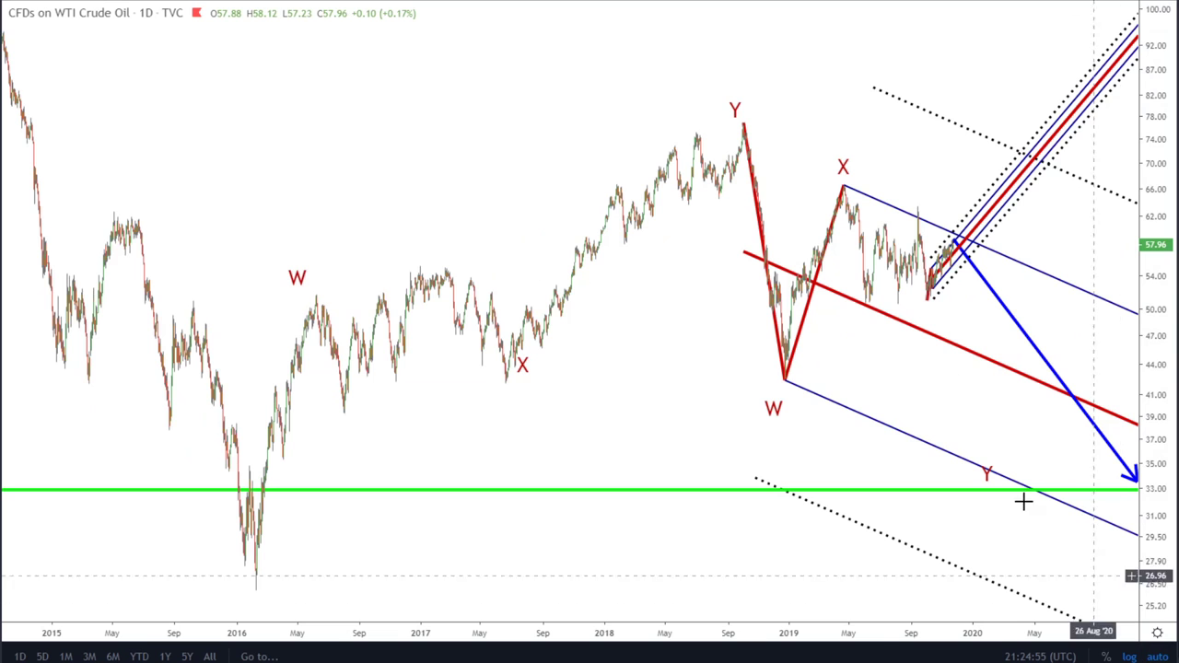
{"action": "scroll", "coordinate": [882, 326], "scroll_direction": "up", "scroll_amount": 4}
{"action": "scroll", "coordinate": [908, 321], "scroll_direction": "down", "scroll_amount": 2}
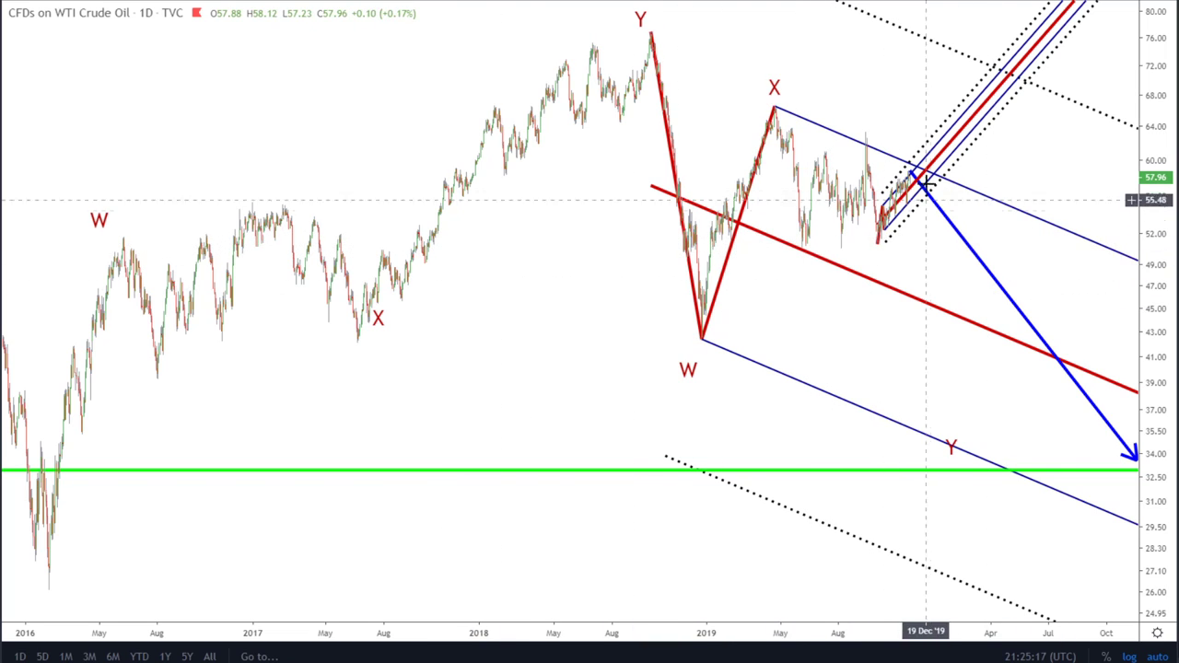
{"action": "scroll", "coordinate": [897, 245], "scroll_direction": "down", "scroll_amount": 3}
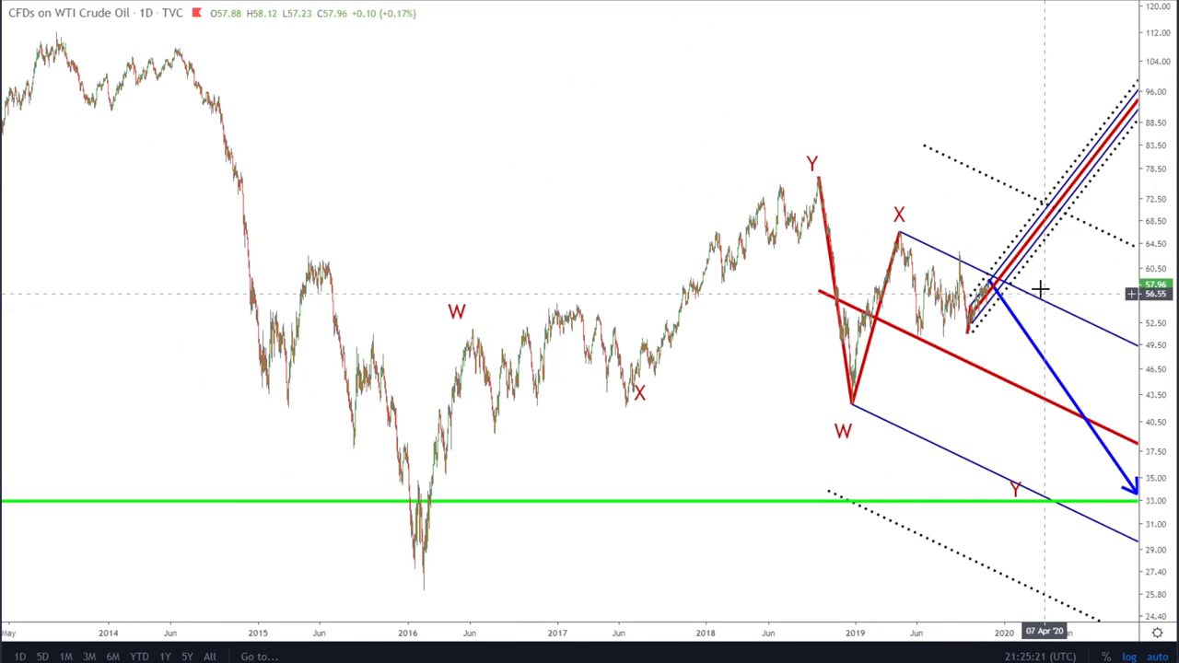
{"action": "scroll", "coordinate": [1041, 281], "scroll_direction": "up", "scroll_amount": 2}
{"action": "scroll", "coordinate": [1038, 275], "scroll_direction": "up", "scroll_amount": 3}
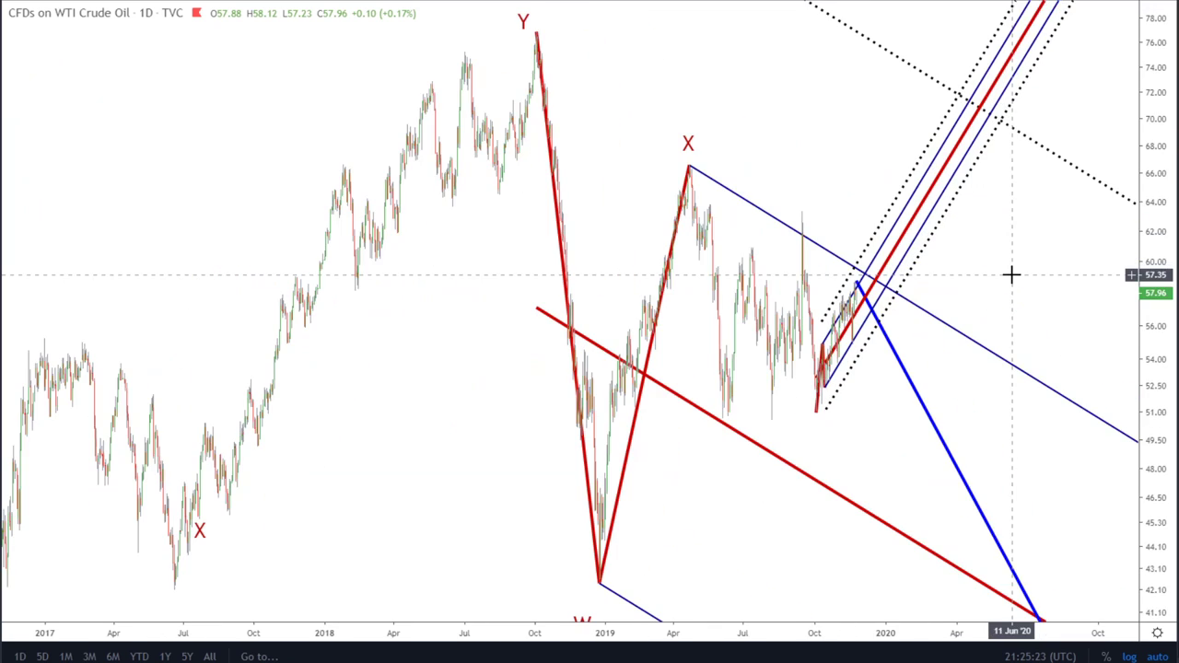
{"action": "scroll", "coordinate": [908, 313], "scroll_direction": "down", "scroll_amount": 3}
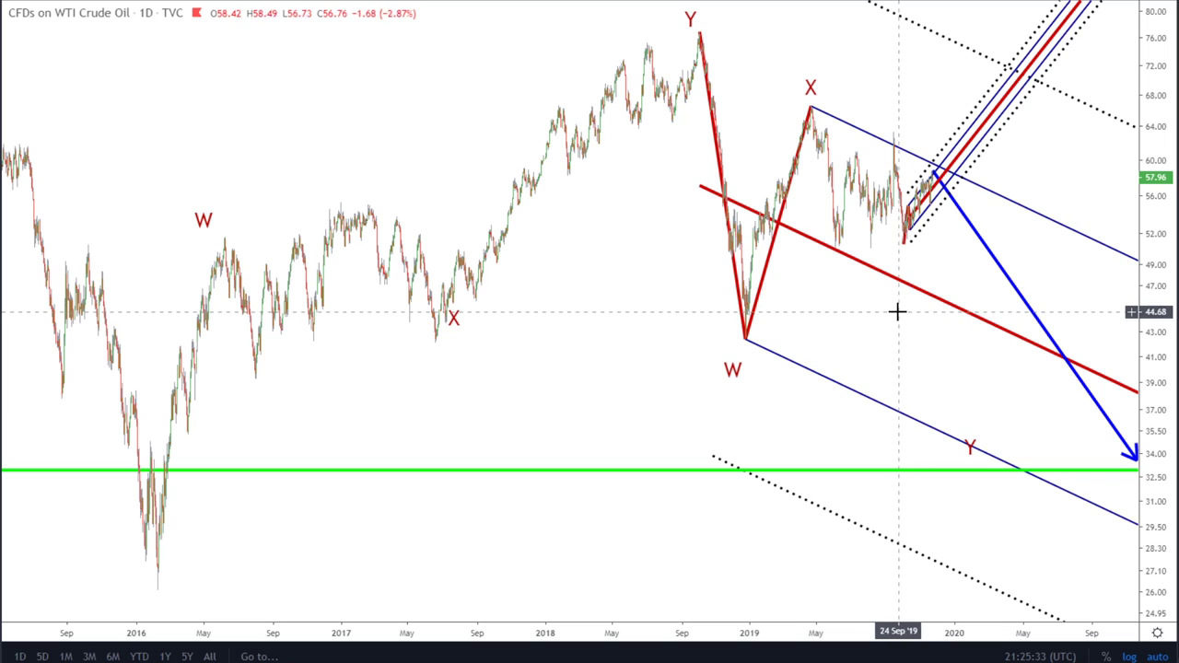
{"action": "scroll", "coordinate": [897, 312], "scroll_direction": "down", "scroll_amount": 3}
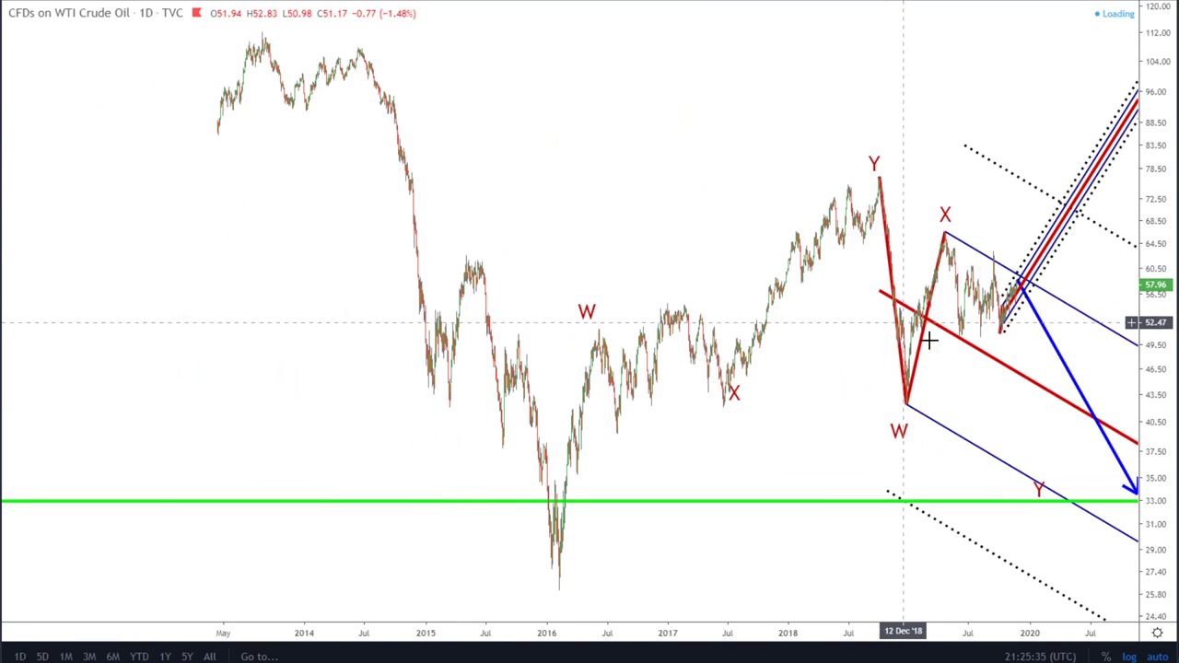
Step: Switch to the Exxon Mobil weekly chart and frame its price history since 1969 with the rising channel and Fibonacci levels
{"action": "left_click", "coordinate": [1029, 288]}
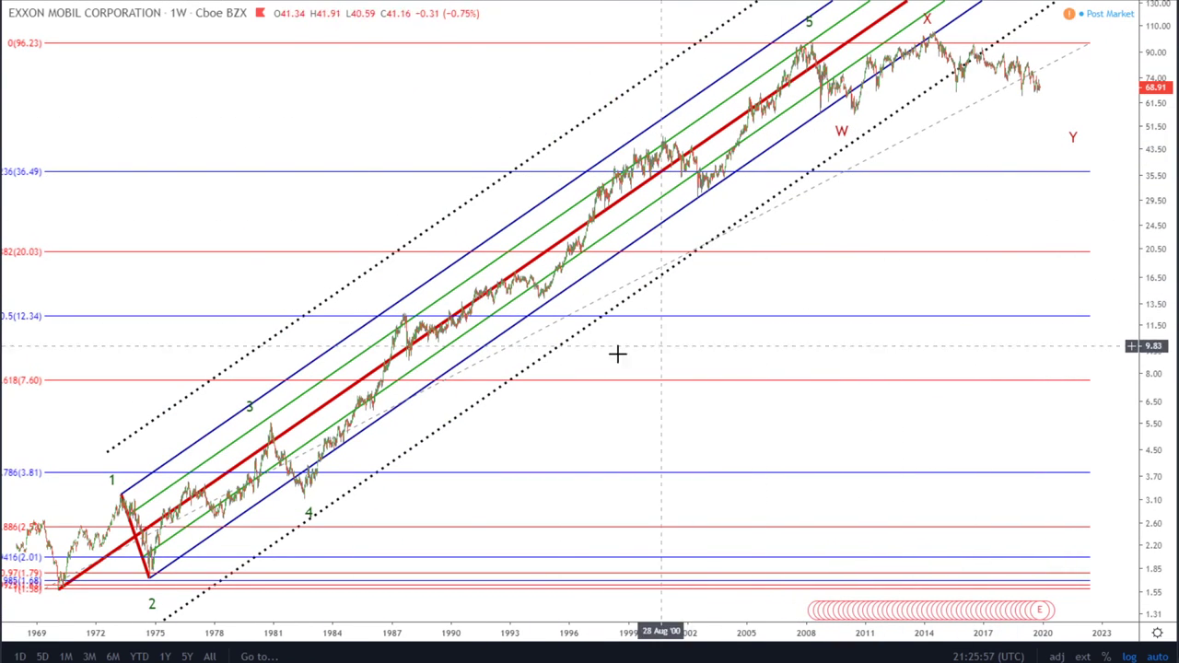
{"action": "left_click_drag", "start_coordinate": [619, 421], "coordinate": [650, 421]}
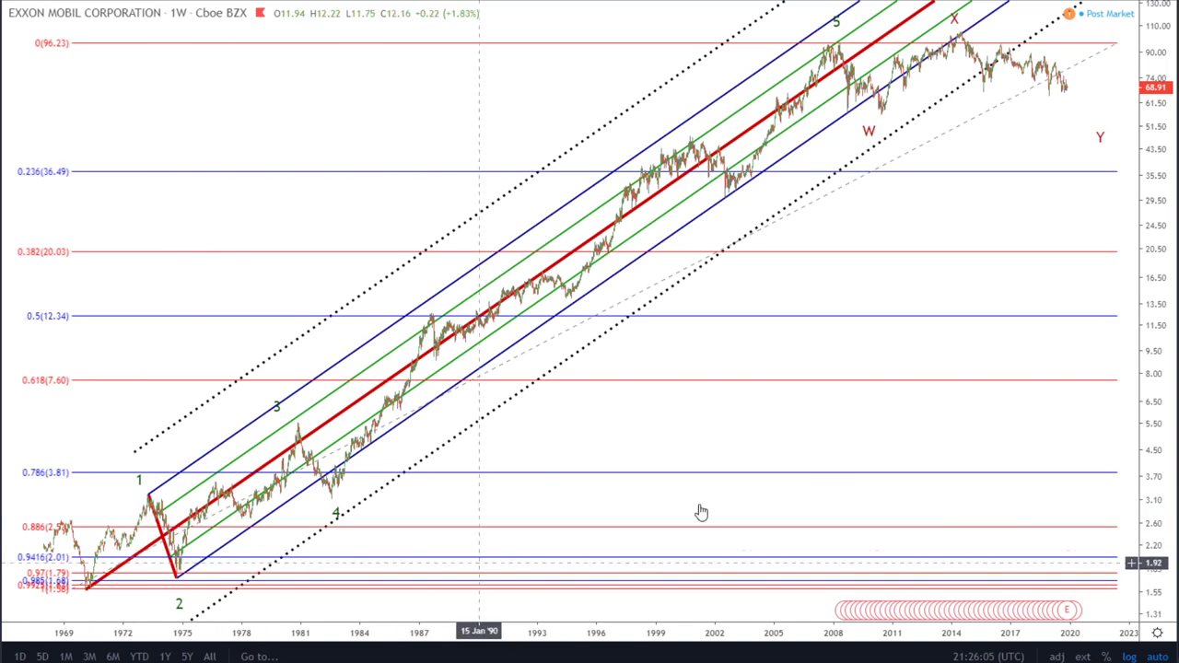
{"action": "left_click_drag", "start_coordinate": [1156, 226], "coordinate": [1152, 313]}
{"action": "left_click_drag", "start_coordinate": [584, 403], "coordinate": [617, 397]}
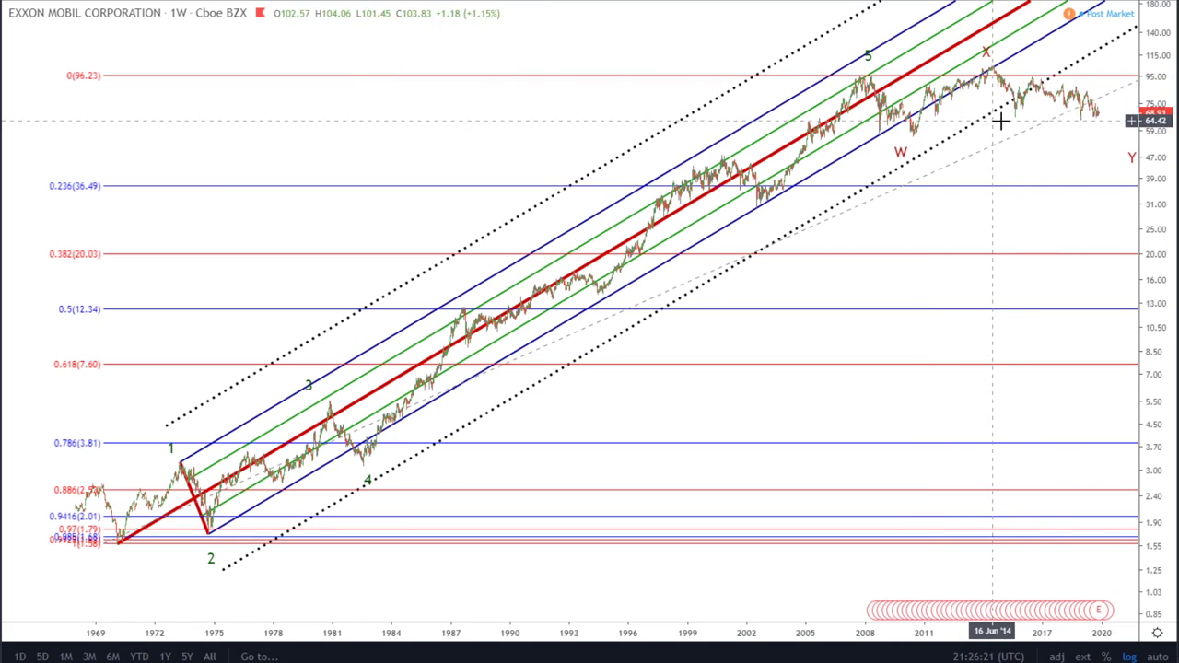
{"action": "left_click", "coordinate": [119, 550]}
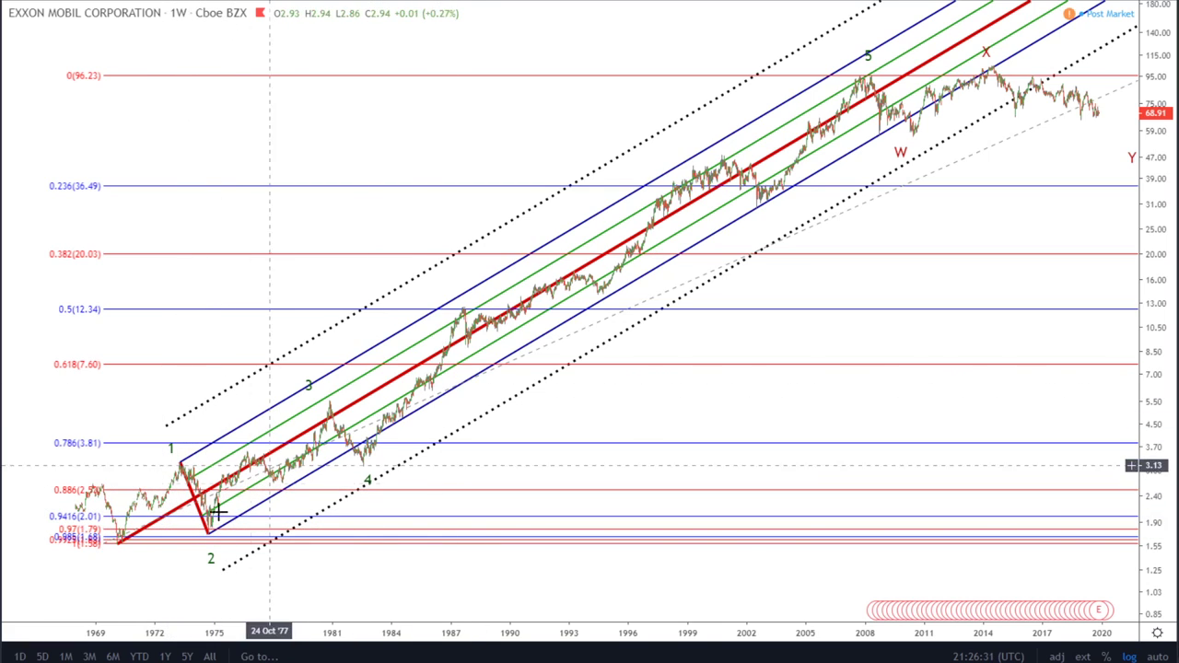
{"action": "left_click", "coordinate": [235, 486]}
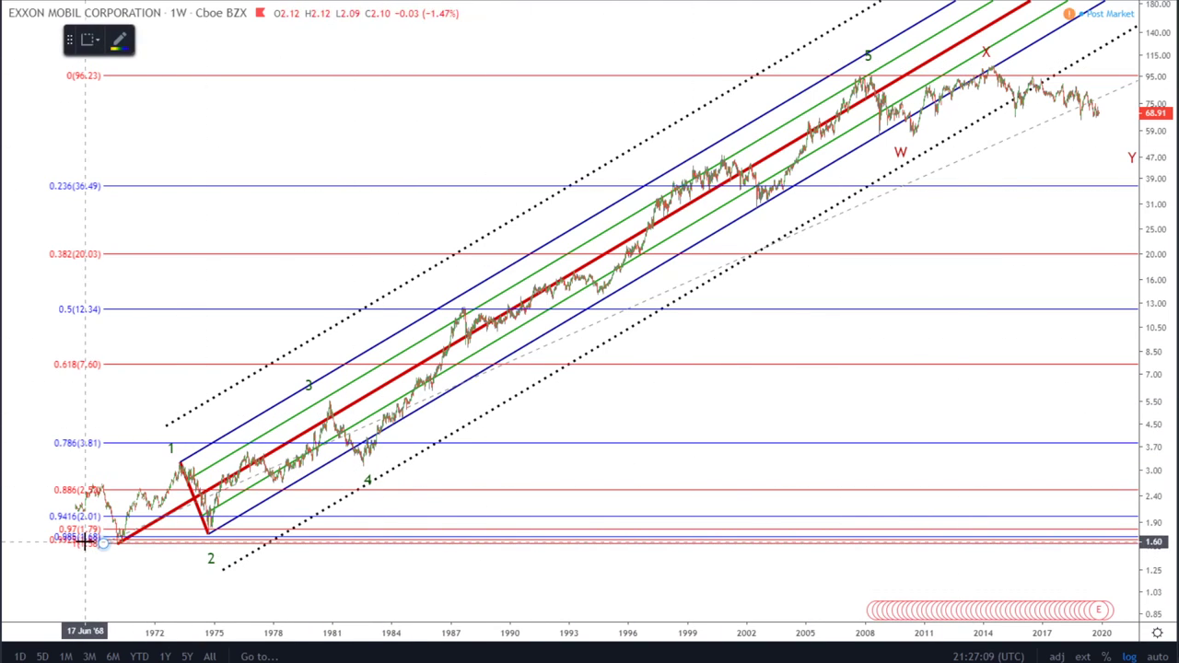
{"action": "left_click", "coordinate": [160, 462]}
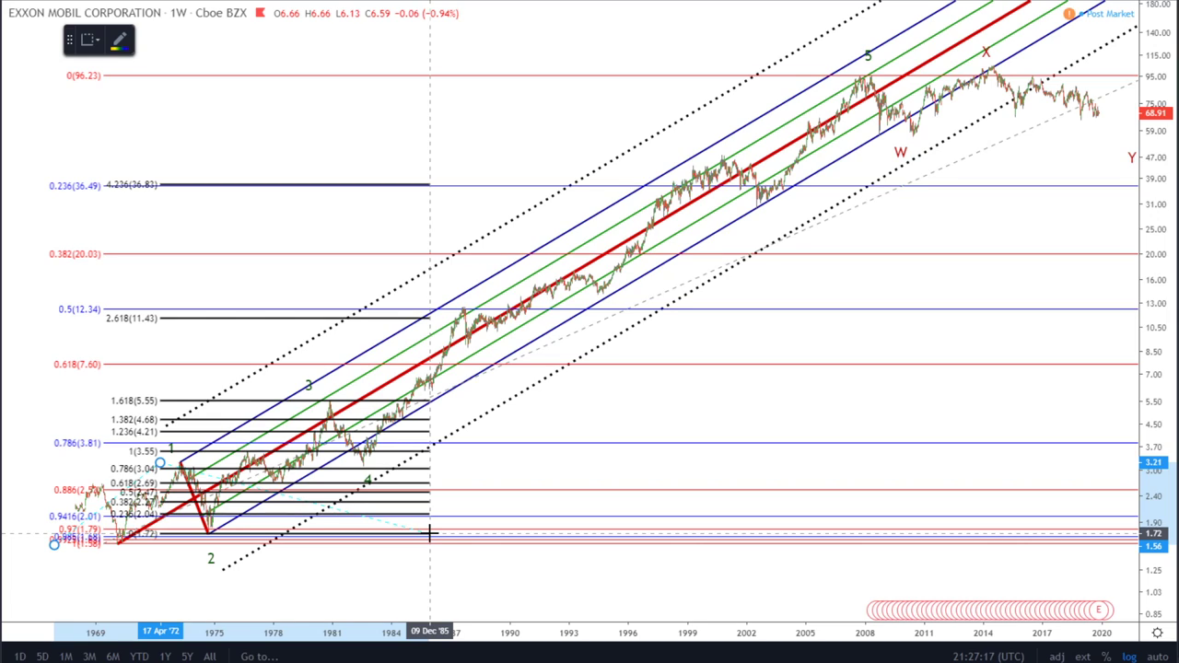
{"action": "key", "text": "Escape"}
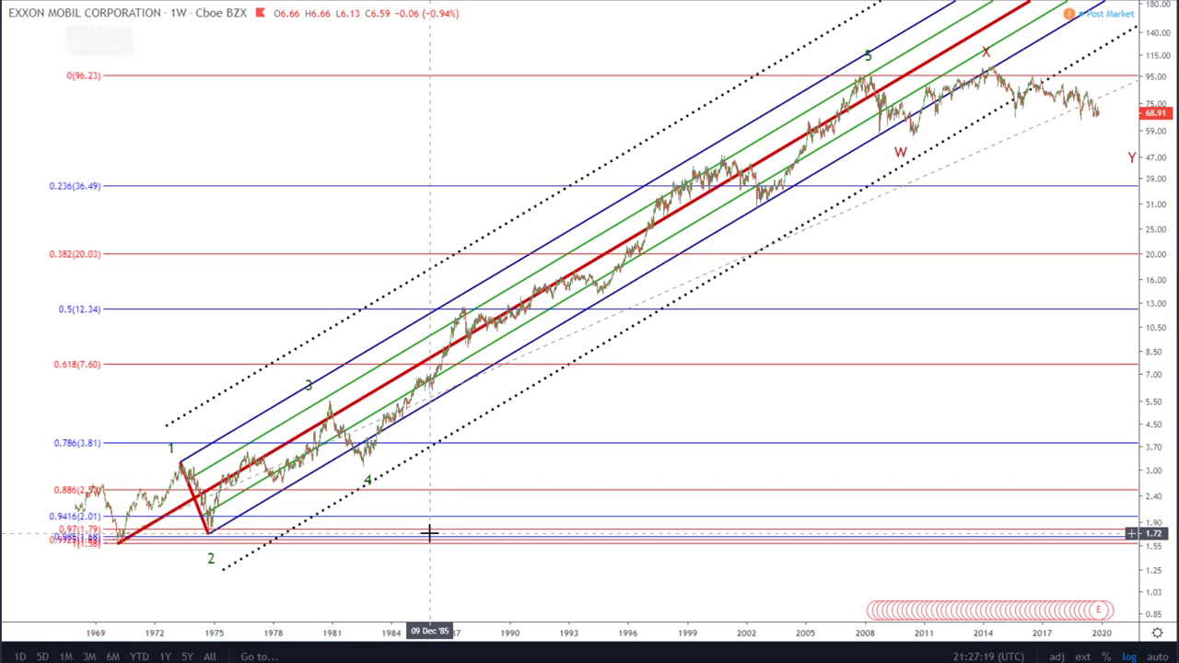
Step: Draw a trend-based Fibonacci extension from the 1.56 low to 5.50 near wave 3 and 3.11 near wave 4, and delete it after reading
{"action": "key", "text": "alt+f"}
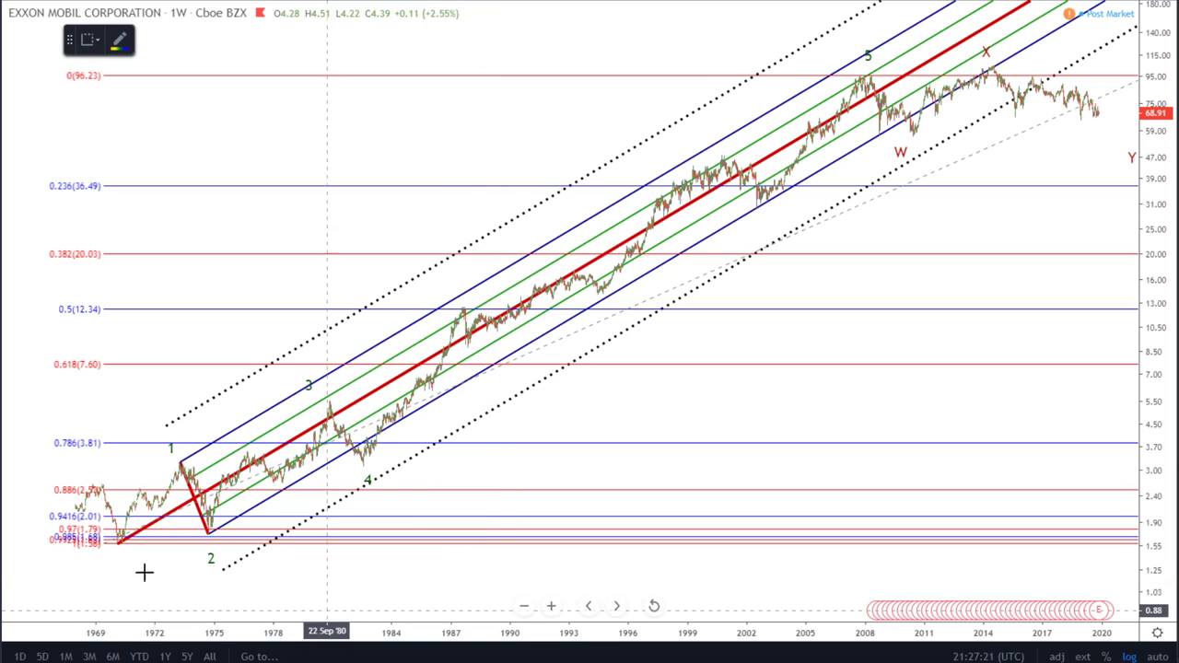
{"action": "left_click", "coordinate": [59, 544]}
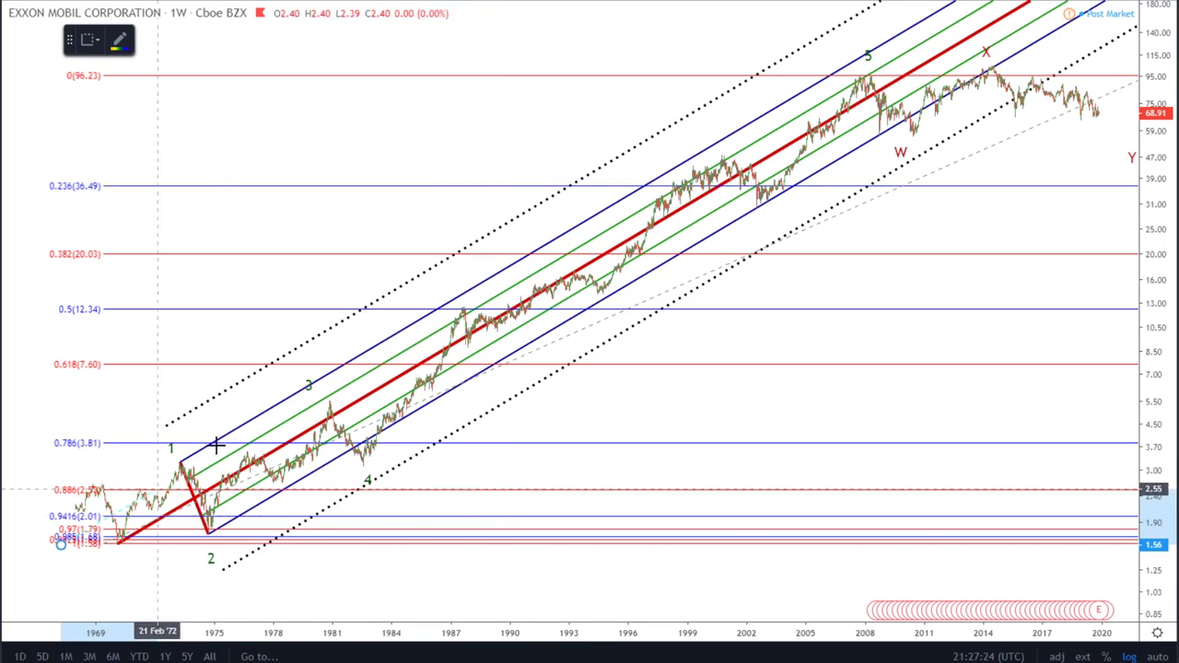
{"action": "left_click", "coordinate": [293, 400]}
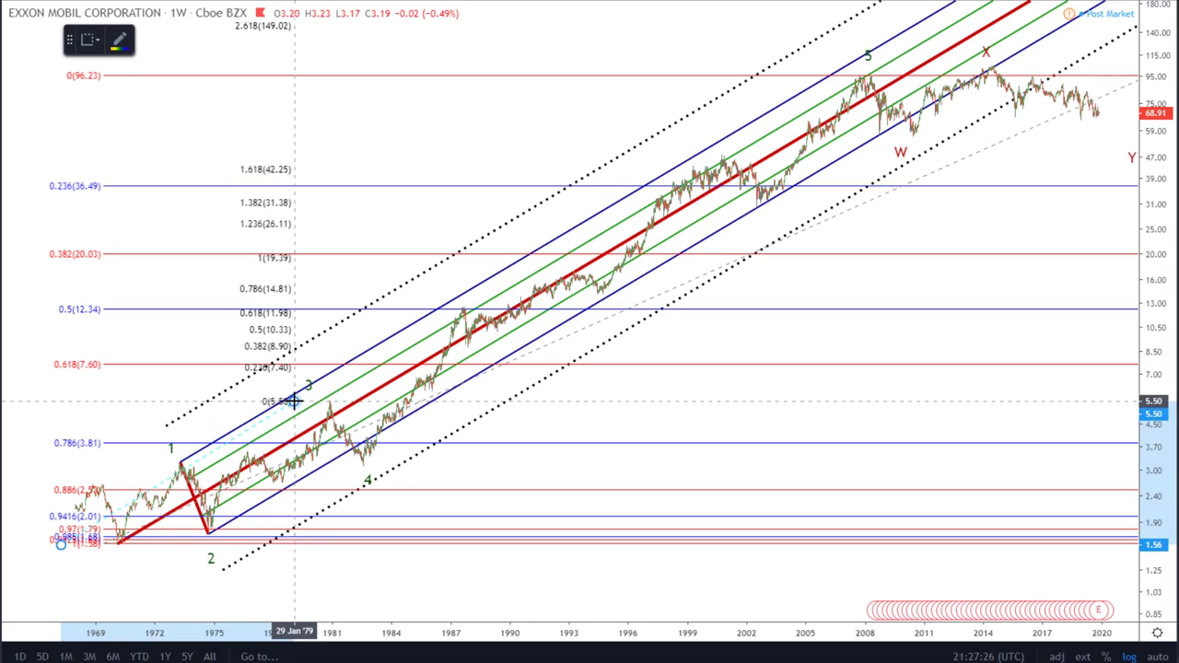
{"action": "left_click", "coordinate": [914, 466]}
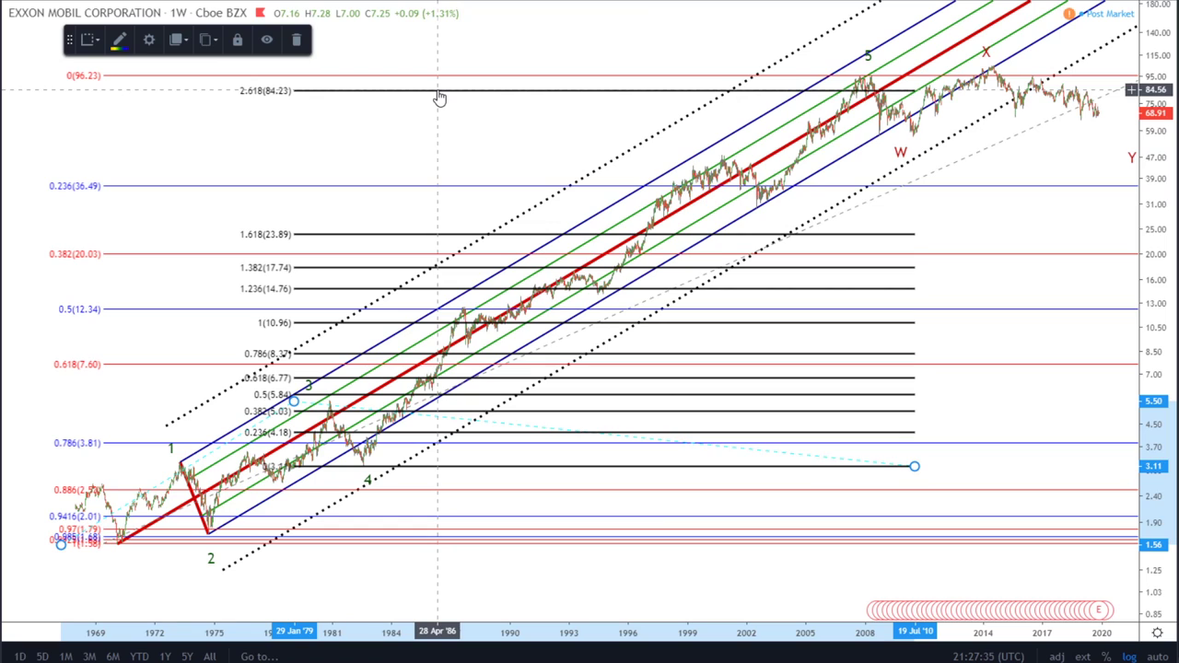
{"action": "key", "text": "Delete"}
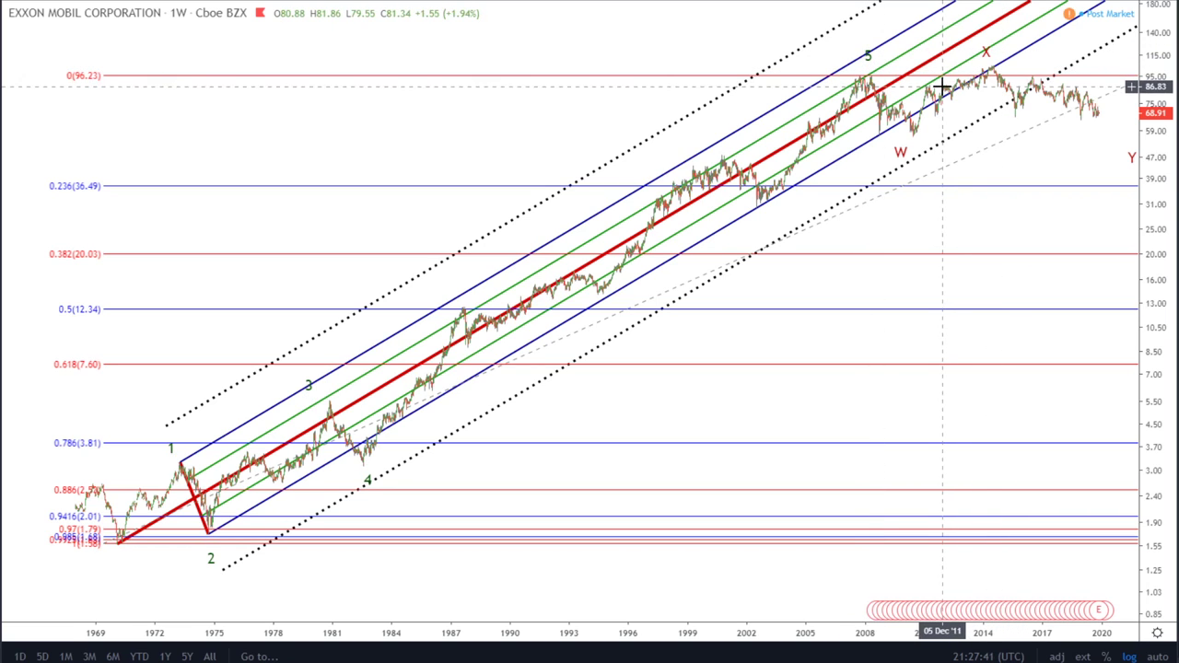
{"action": "left_click_drag", "start_coordinate": [1157, 395], "coordinate": [1157, 410]}
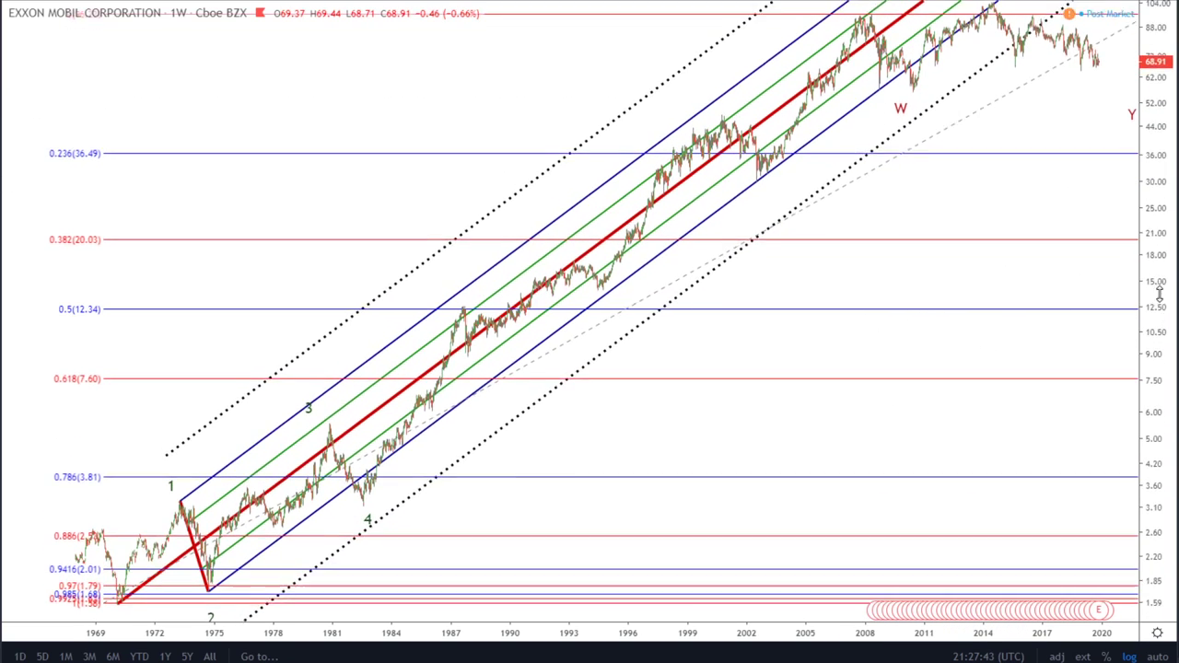
Step: Examine the price action since the wave 5 peak on the weekly chart against the rising channel and the W, X and Y labels
{"action": "left_click_drag", "start_coordinate": [987, 182], "coordinate": [977, 365]}
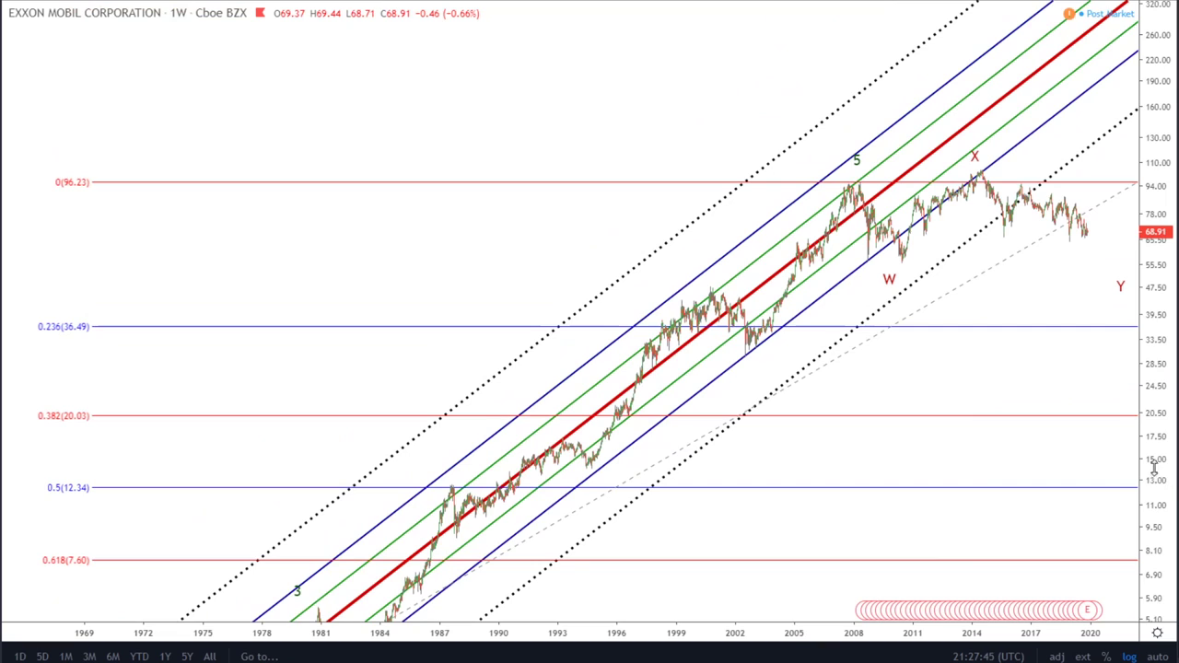
{"action": "left_click_drag", "start_coordinate": [1154, 469], "coordinate": [1154, 502]}
{"action": "left_click_drag", "start_coordinate": [1045, 293], "coordinate": [949, 302]}
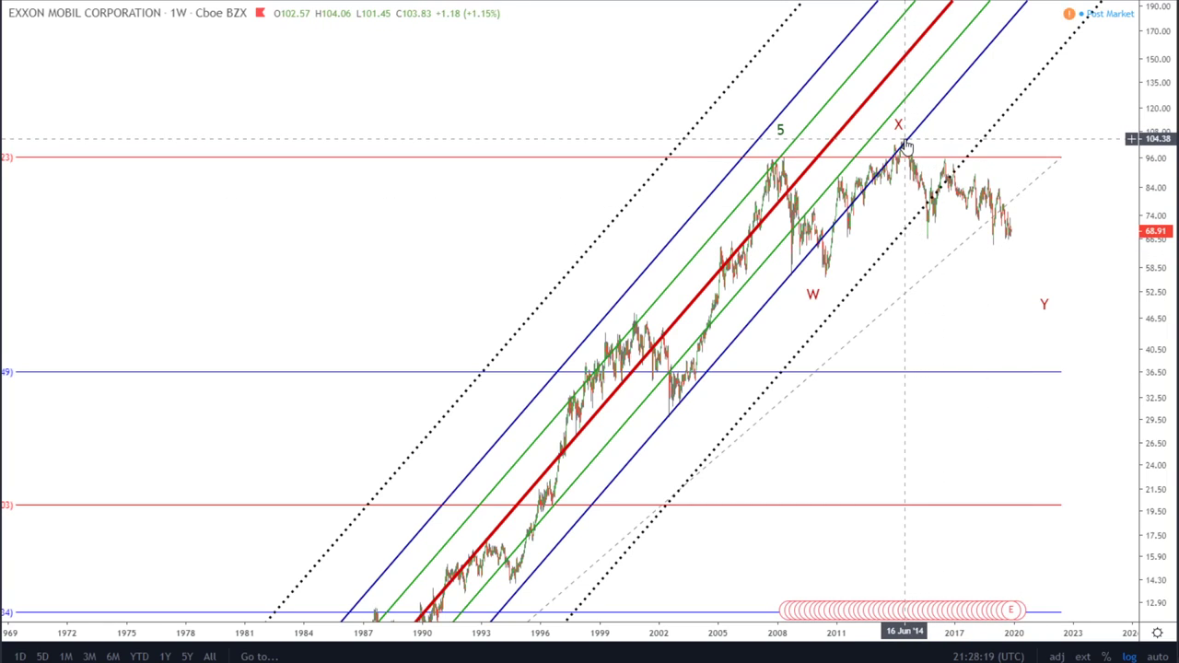
{"action": "scroll", "coordinate": [960, 260], "scroll_direction": "up", "scroll_amount": 5}
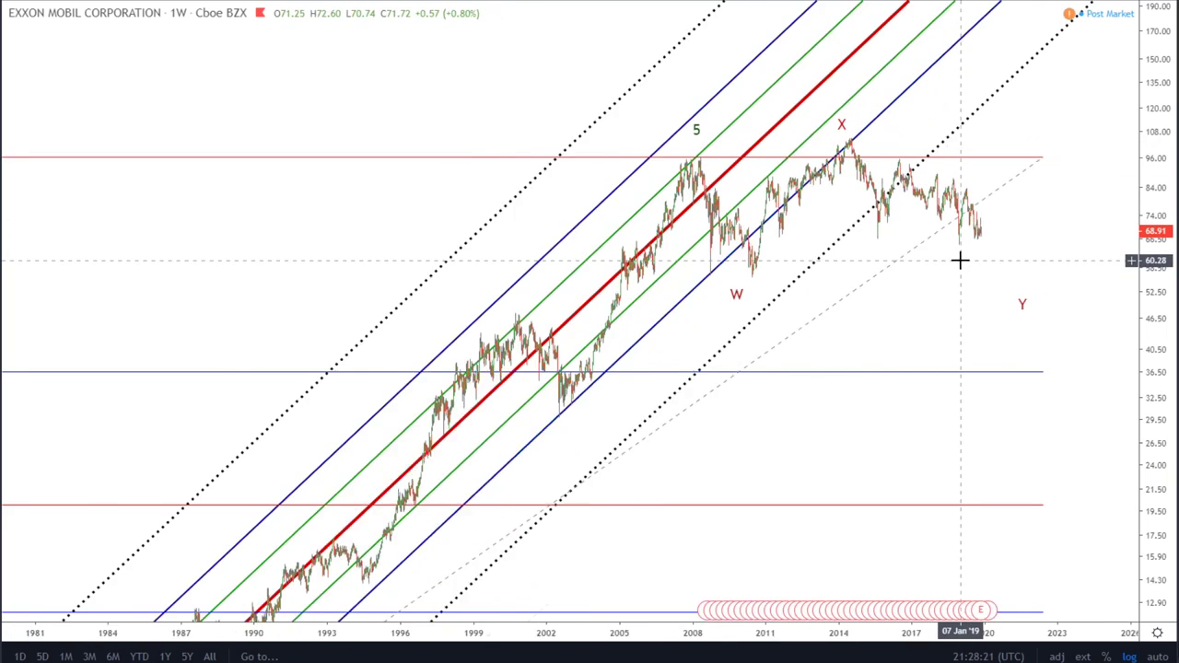
{"action": "scroll", "coordinate": [961, 260], "scroll_direction": "down", "scroll_amount": 2}
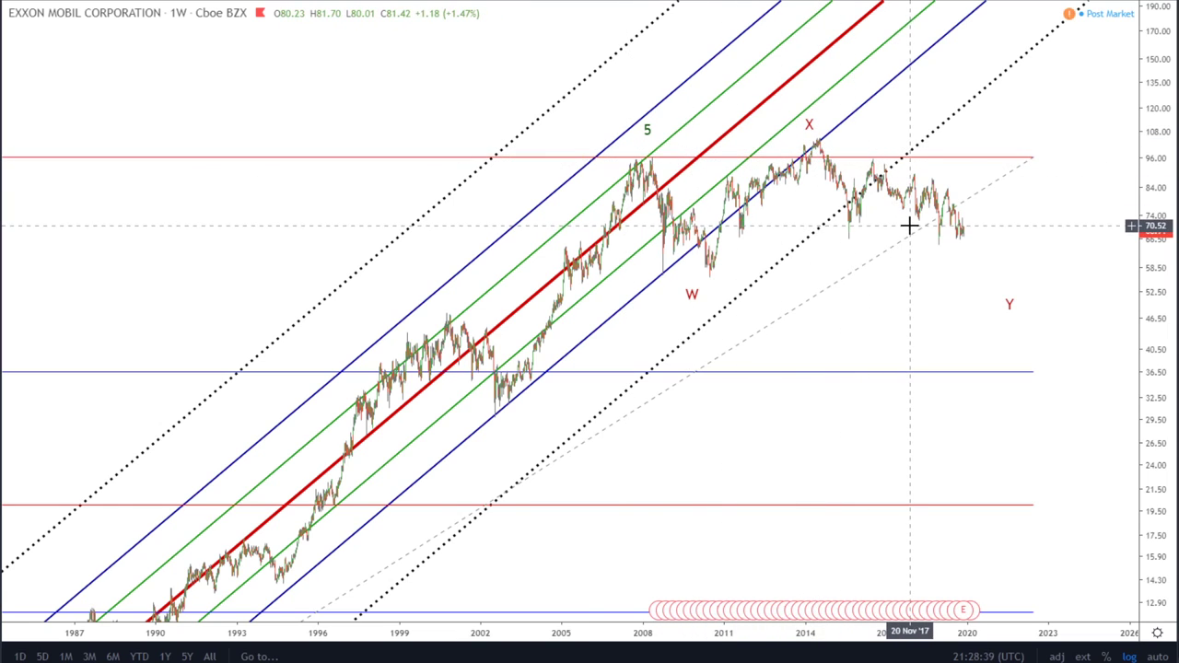
{"action": "scroll", "coordinate": [908, 226], "scroll_direction": "down", "scroll_amount": 2}
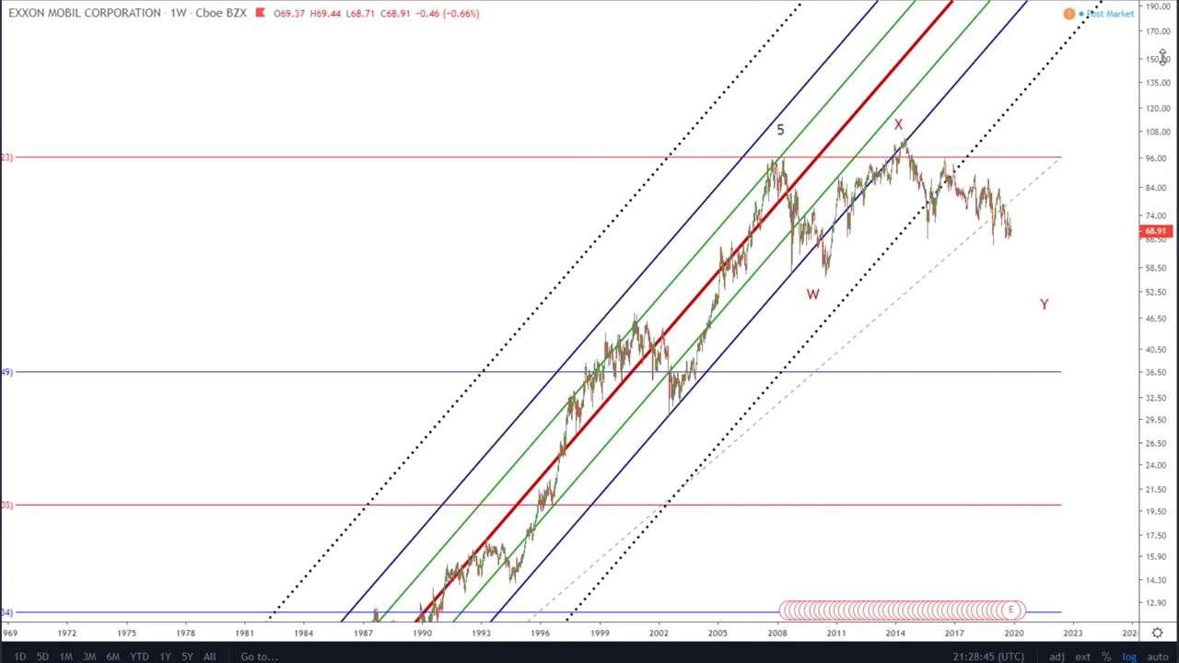
{"action": "left_click_drag", "start_coordinate": [1163, 57], "coordinate": [1152, 120]}
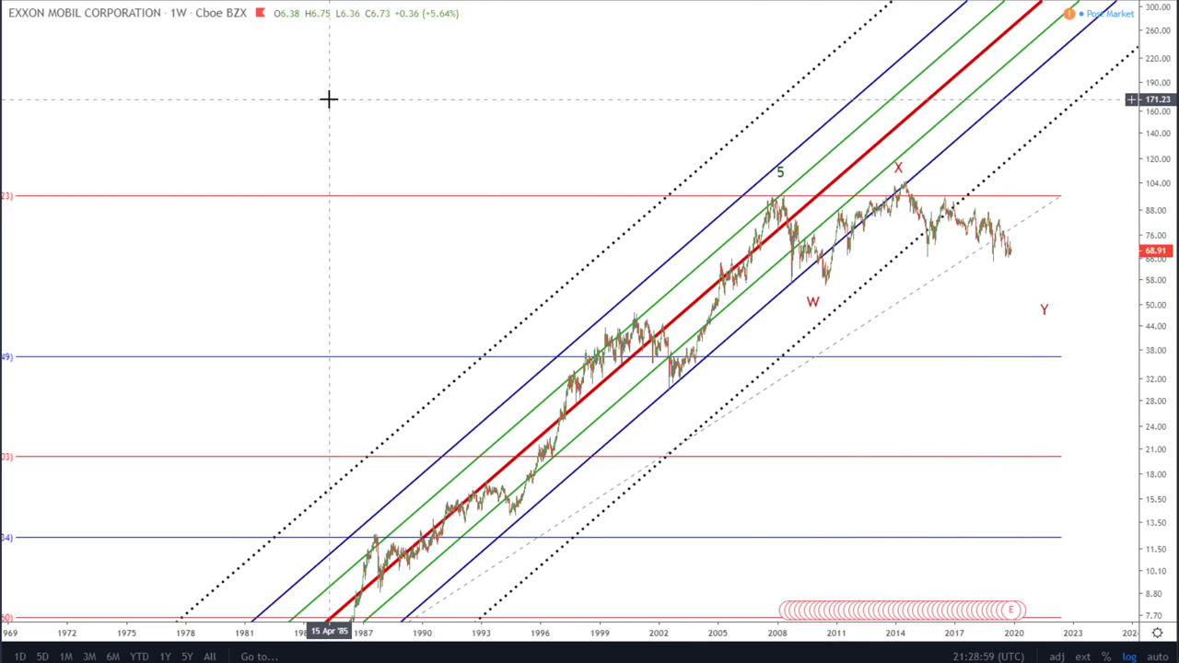
Step: Show the 20, 50, 100 and 200 moving averages instead of the drawings and set the Exxon chart to the monthly interval
{"action": "key", "text": "ctrl+alt+h"}
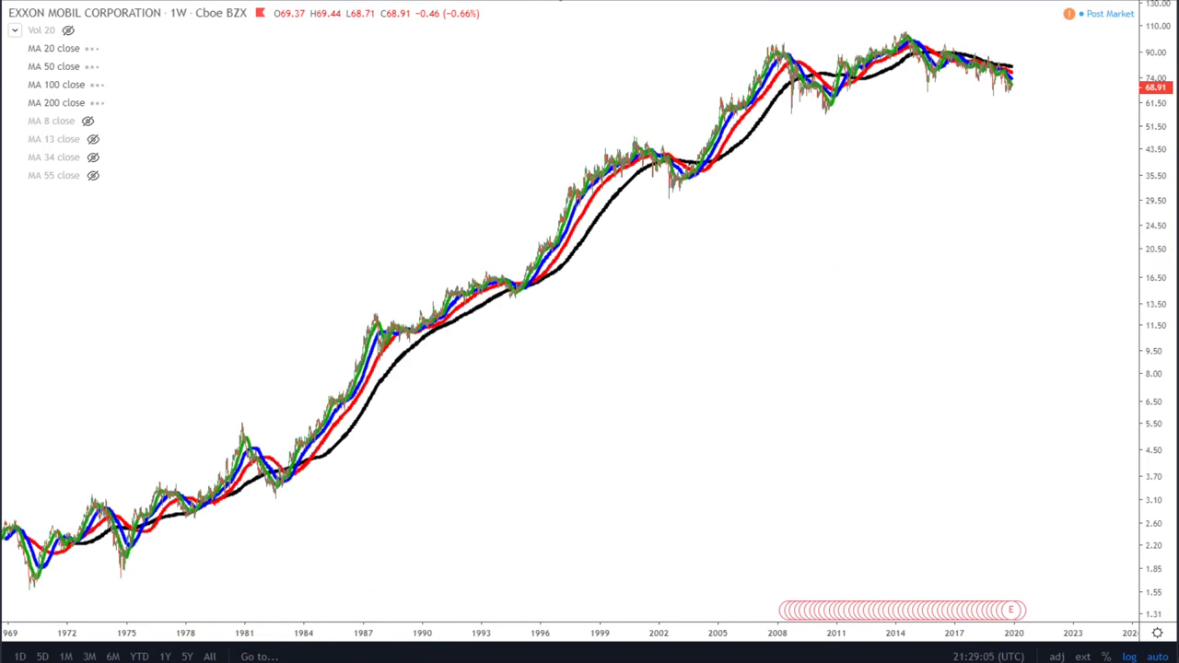
{"action": "key", "text": "1"}
{"action": "key", "text": "M"}
{"action": "key", "text": "Return"}
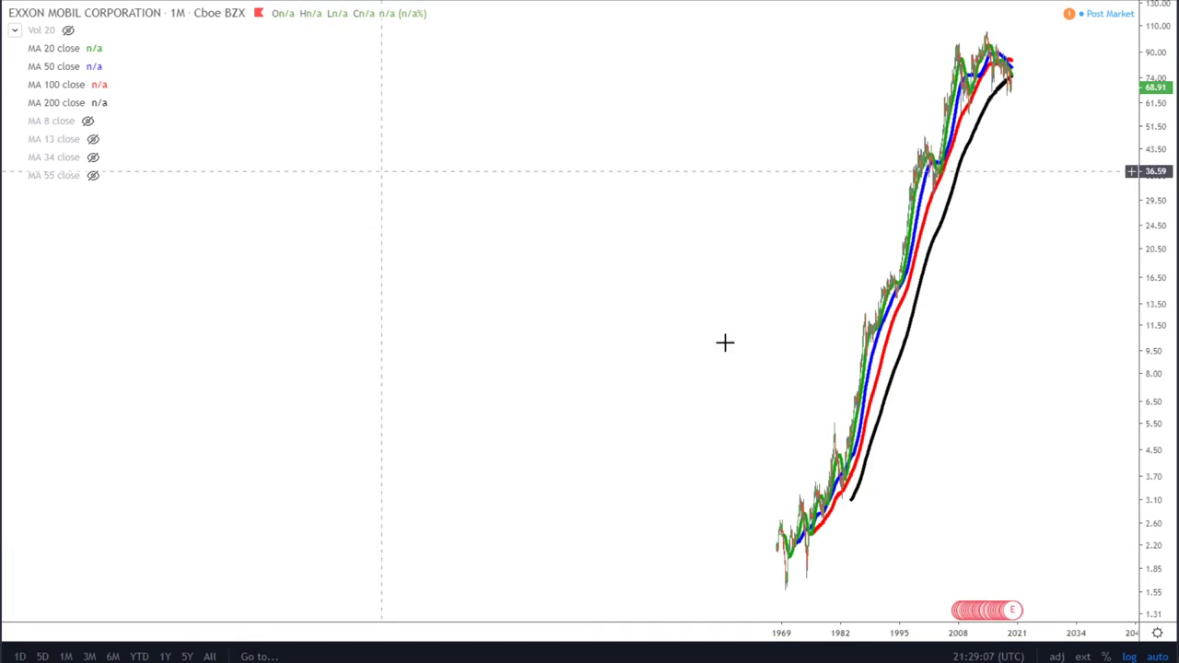
{"action": "scroll", "coordinate": [723, 412], "scroll_direction": "up", "scroll_amount": 2}
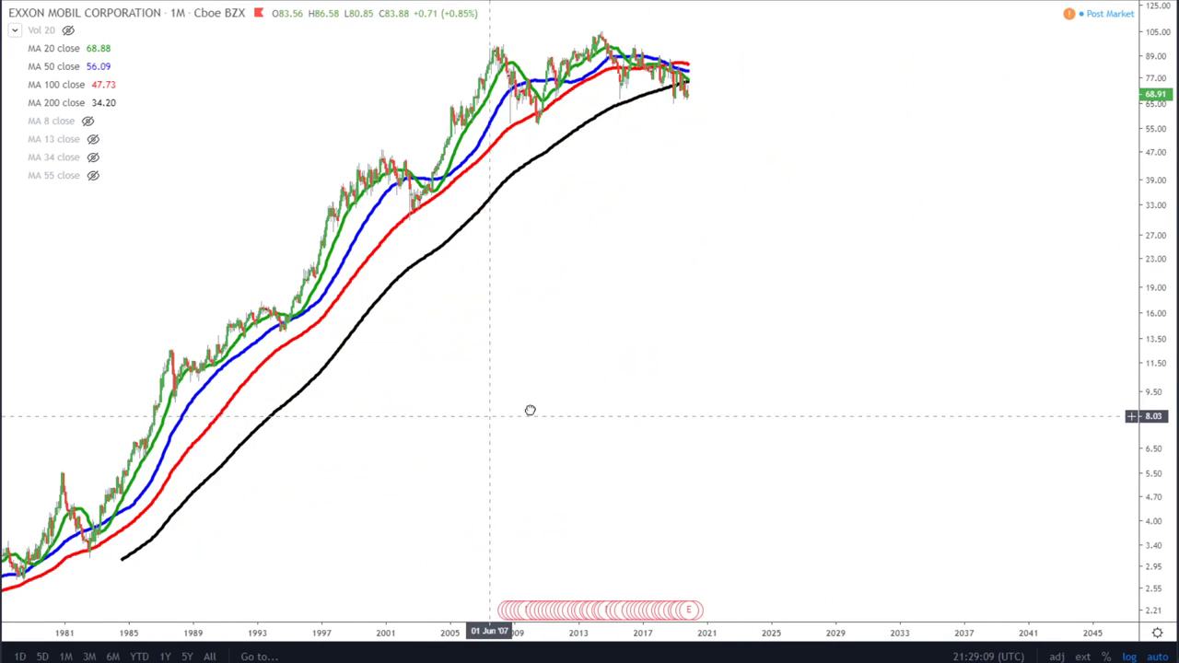
{"action": "left_click_drag", "start_coordinate": [529, 411], "coordinate": [819, 388]}
{"action": "scroll", "coordinate": [899, 382], "scroll_direction": "up", "scroll_amount": 1}
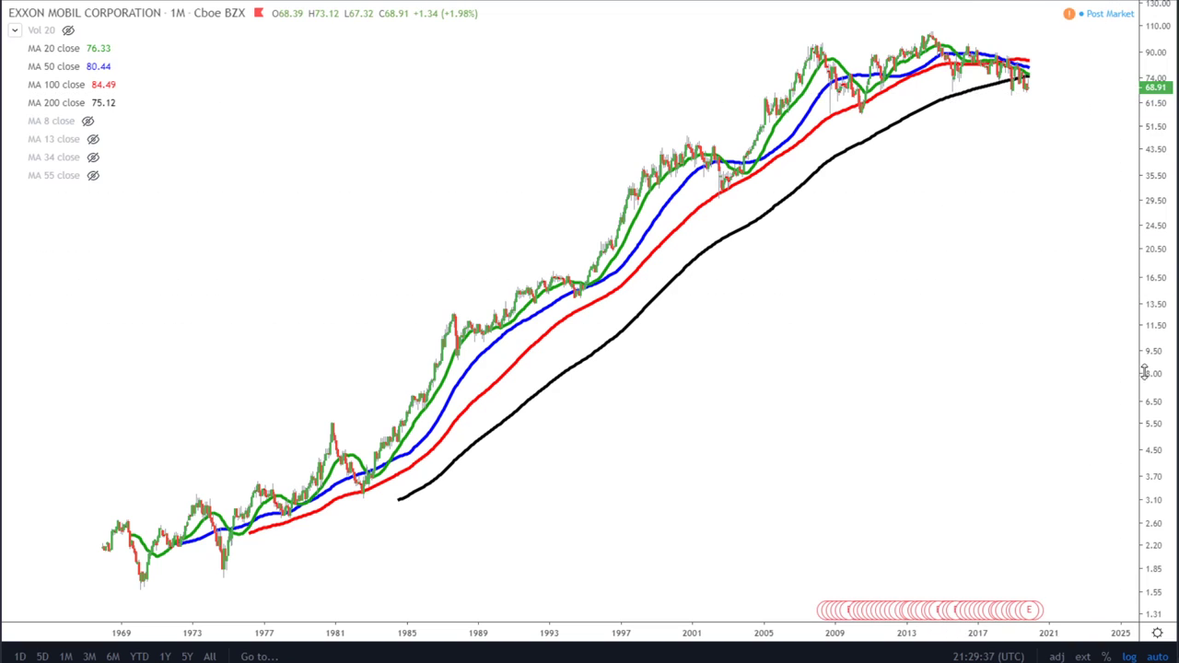
Step: Examine the monthly candles of recent years closely against the 200 moving average and the three shorter averages
{"action": "left_click_drag", "start_coordinate": [1152, 277], "coordinate": [1152, 461]}
{"action": "left_click_drag", "start_coordinate": [1050, 184], "coordinate": [1045, 409]}
{"action": "scroll", "coordinate": [1045, 409], "scroll_direction": "up", "scroll_amount": 5}
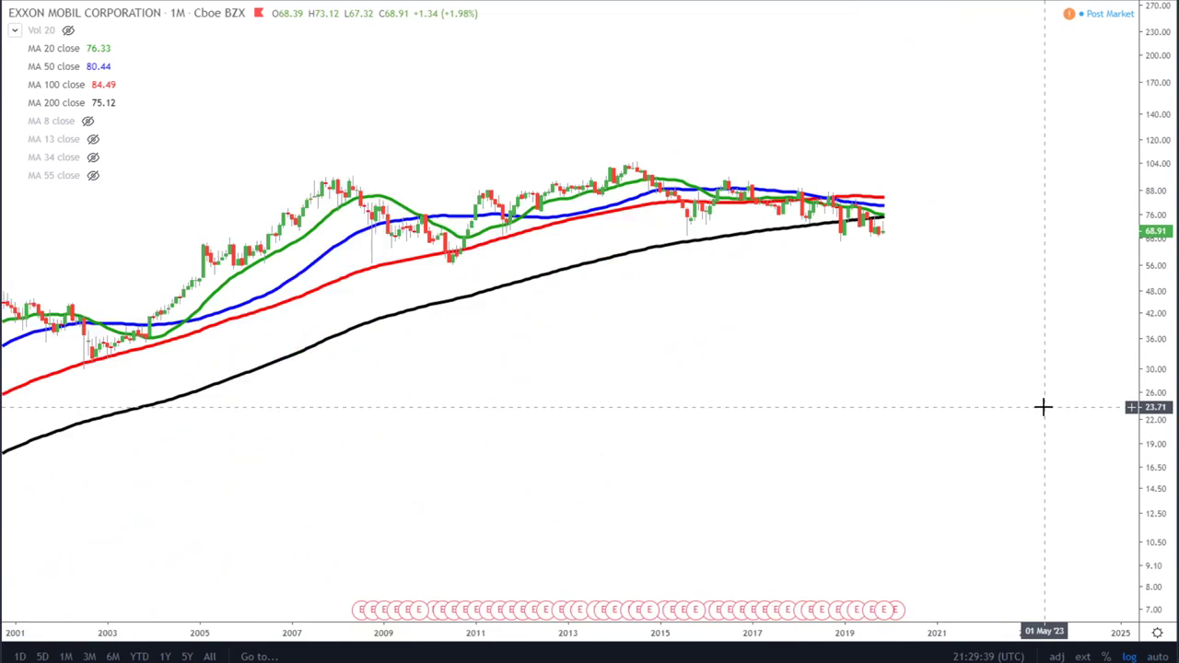
{"action": "left_click_drag", "start_coordinate": [1145, 516], "coordinate": [669, 288]}
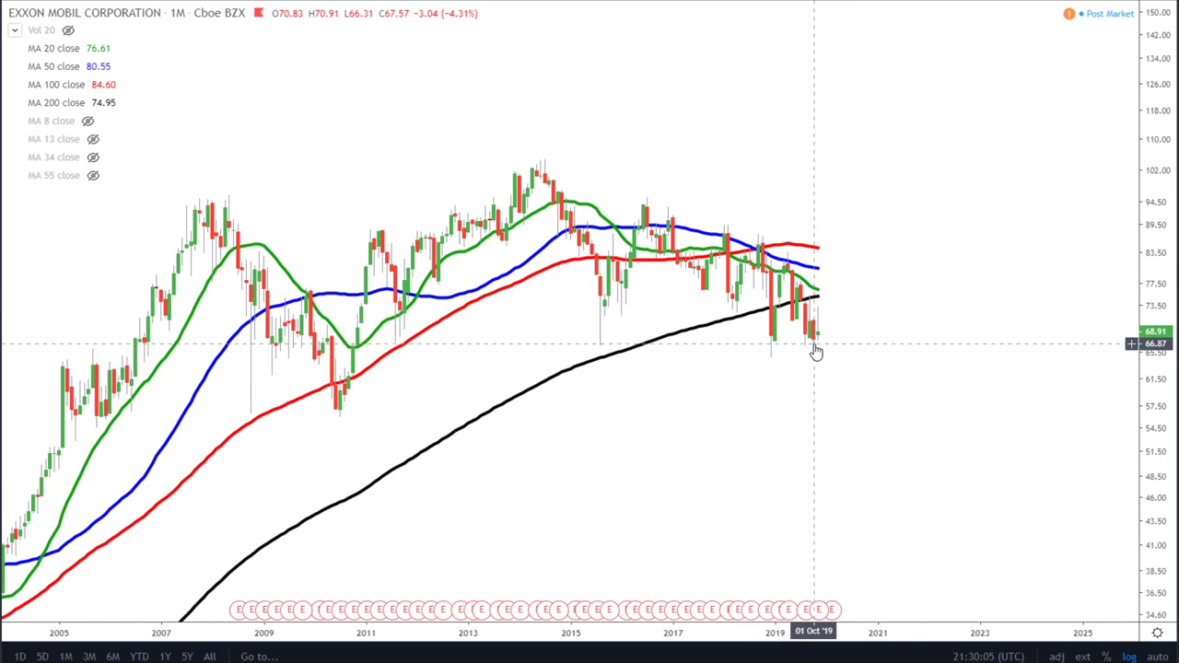
Step: Examine the monthly moving averages over the full price history since 1969, comparing how price has held the 200 average
{"action": "scroll", "coordinate": [816, 351], "scroll_direction": "down", "scroll_amount": 5}
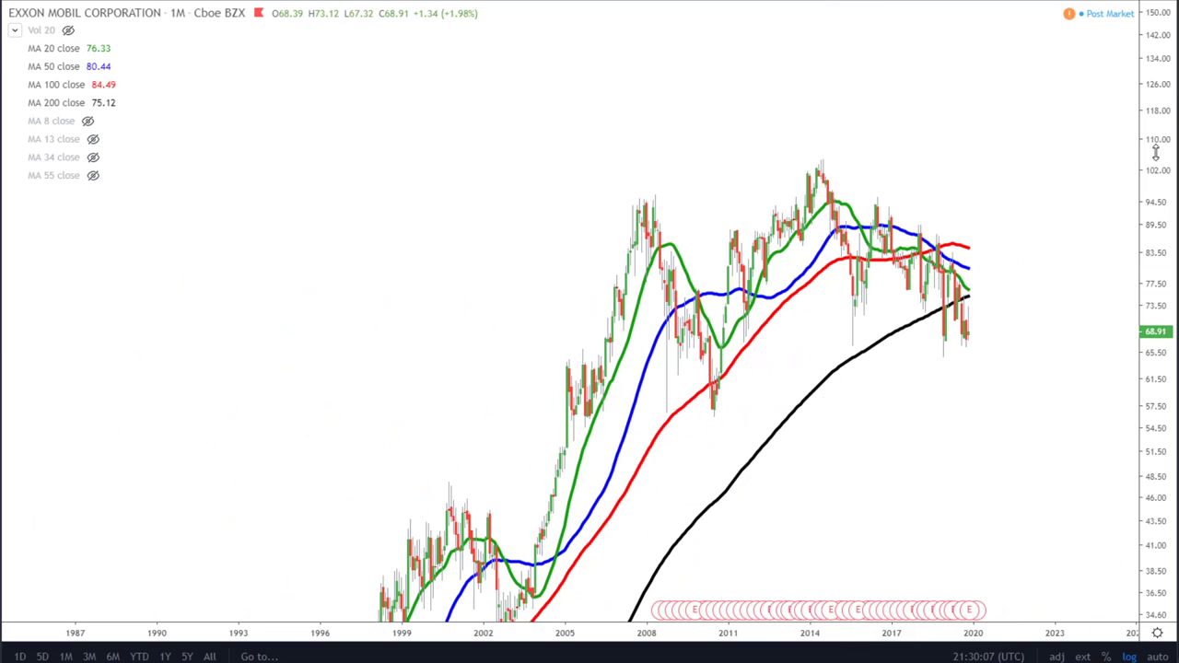
{"action": "left_click_drag", "start_coordinate": [1156, 152], "coordinate": [930, 247]}
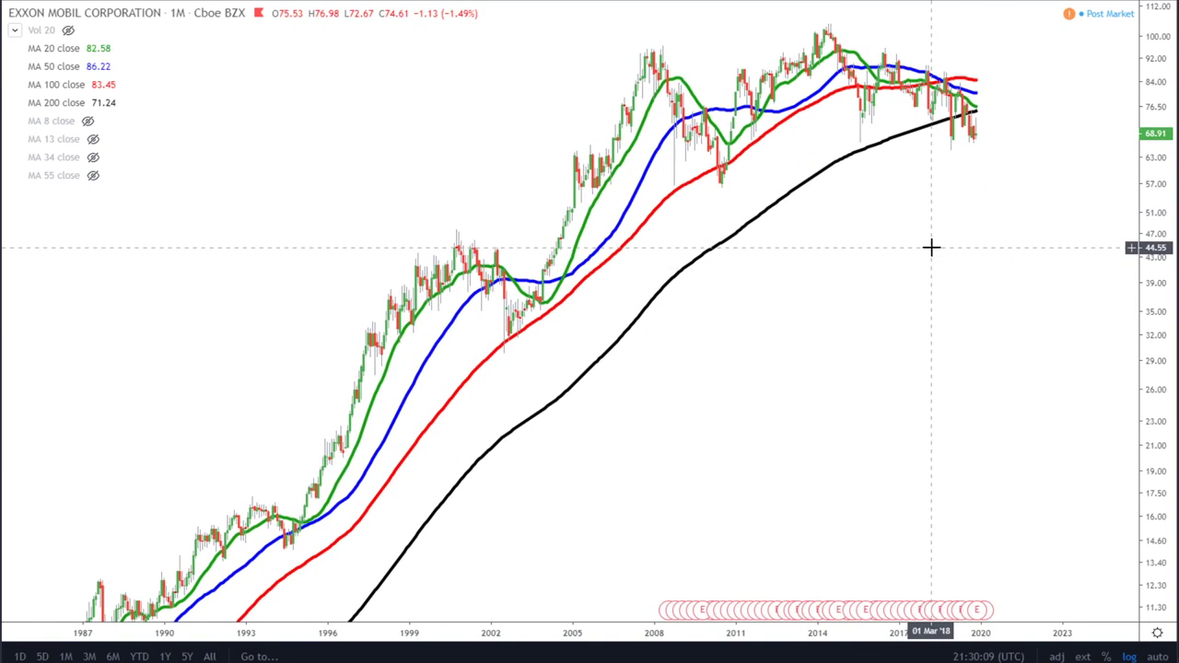
{"action": "scroll", "coordinate": [930, 247], "scroll_direction": "down", "scroll_amount": 3}
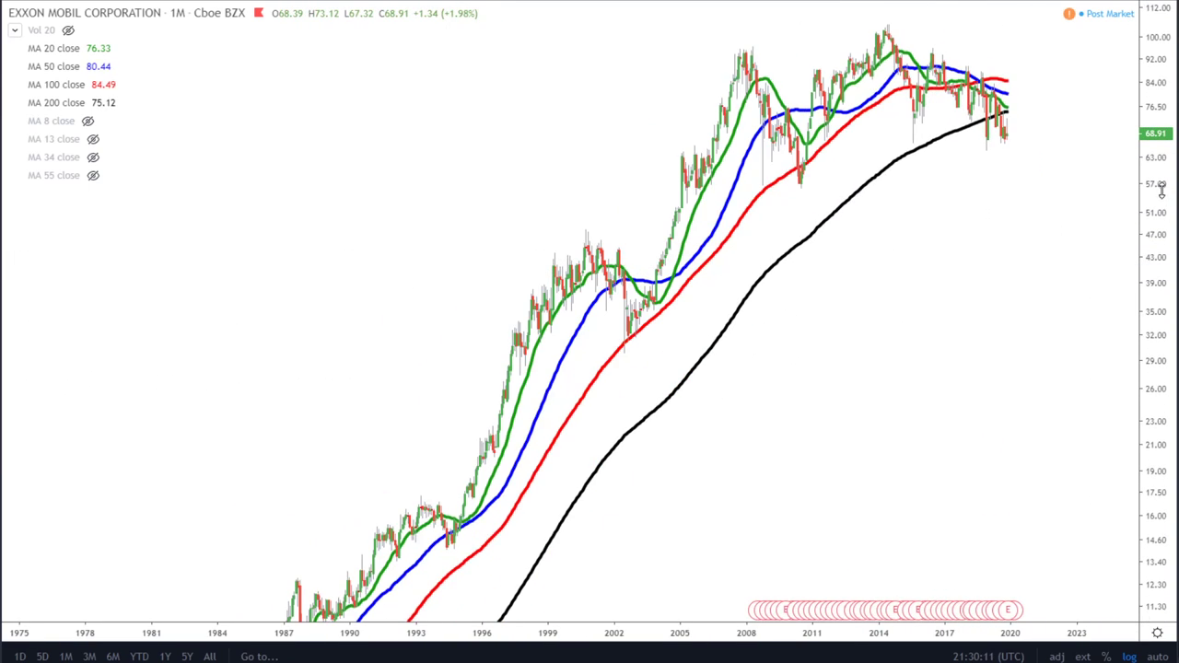
{"action": "left_click_drag", "start_coordinate": [1163, 189], "coordinate": [1137, 382]}
{"action": "left_click_drag", "start_coordinate": [764, 403], "coordinate": [738, 381]}
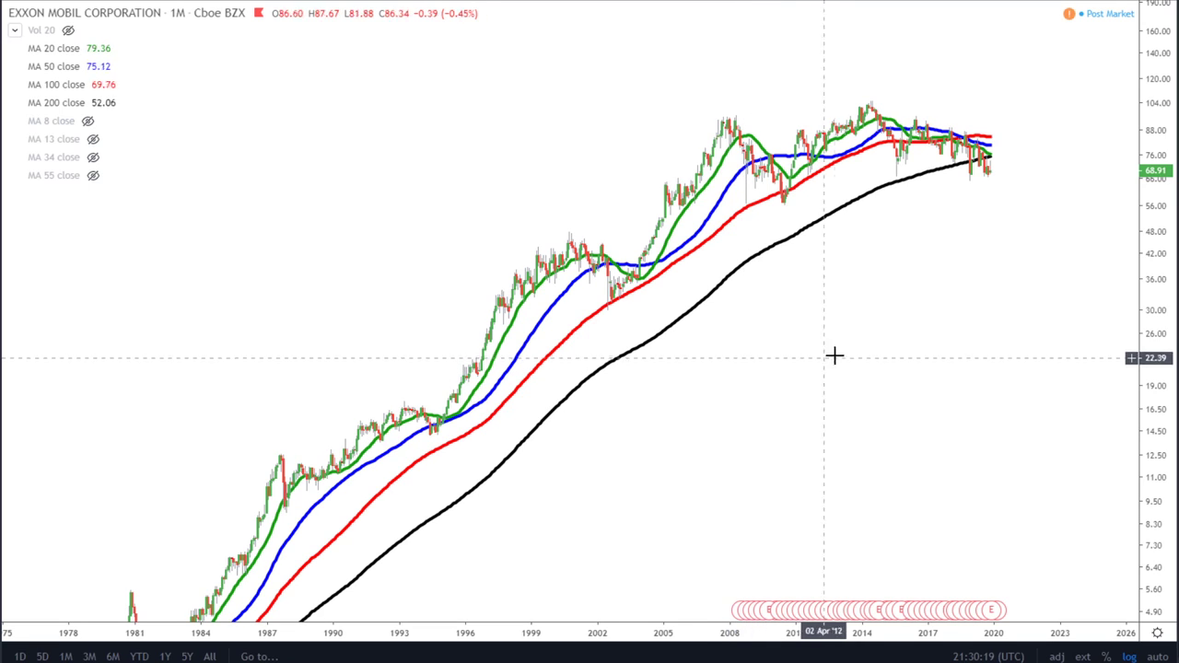
{"action": "scroll", "coordinate": [905, 311], "scroll_direction": "down", "scroll_amount": 3}
{"action": "scroll", "coordinate": [904, 312], "scroll_direction": "up", "scroll_amount": 2}
{"action": "scroll", "coordinate": [903, 311], "scroll_direction": "up", "scroll_amount": 1}
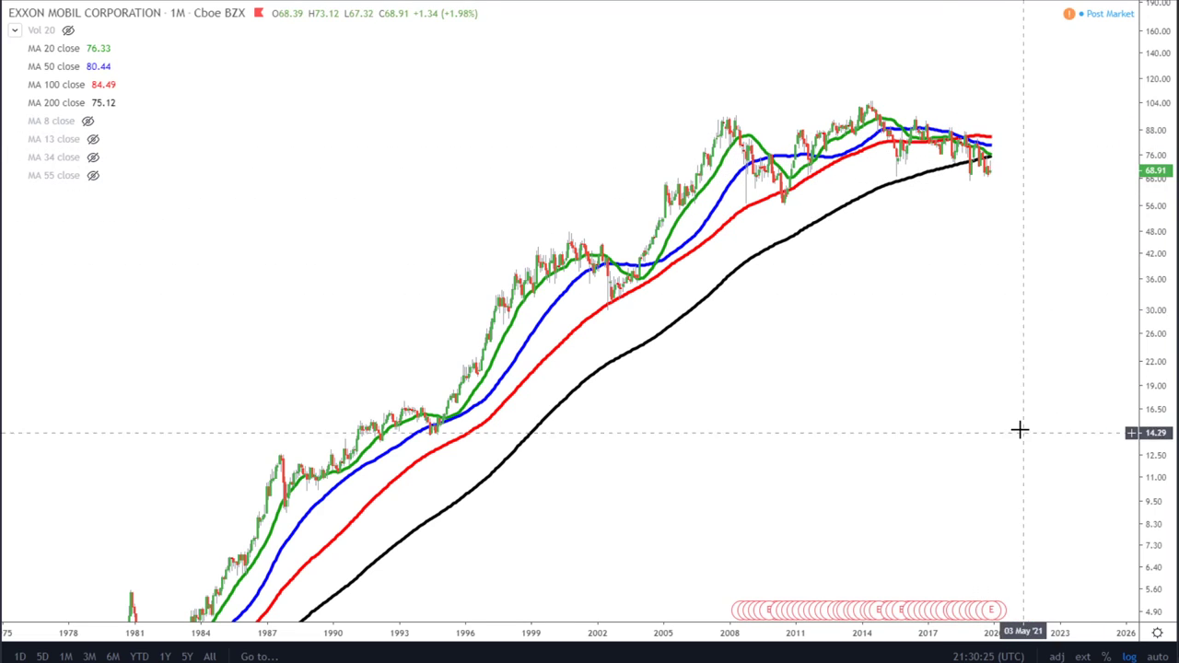
{"action": "scroll", "coordinate": [1001, 460], "scroll_direction": "down", "scroll_amount": 4}
{"action": "left_click_drag", "start_coordinate": [1153, 210], "coordinate": [1153, 304]}
{"action": "left_click_drag", "start_coordinate": [1038, 429], "coordinate": [1003, 400]}
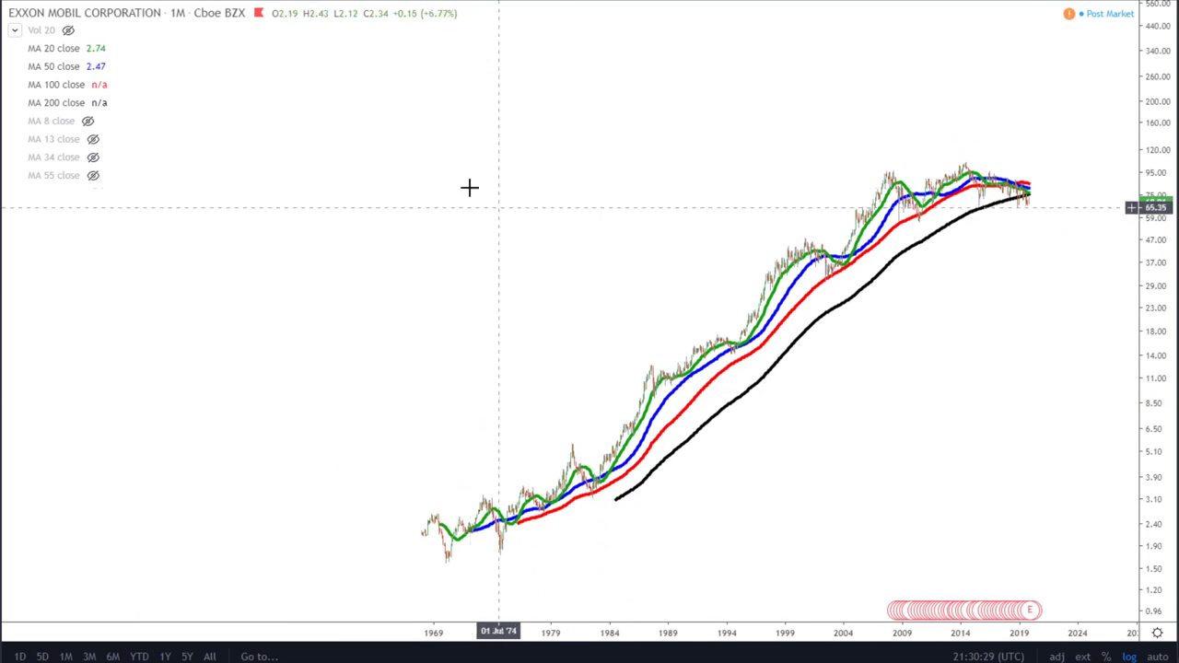
Step: Compare the moving averages on the daily interval and on the weekly interval
{"action": "key", "text": "1"}
{"action": "key", "text": "d"}
{"action": "key", "text": "Return"}
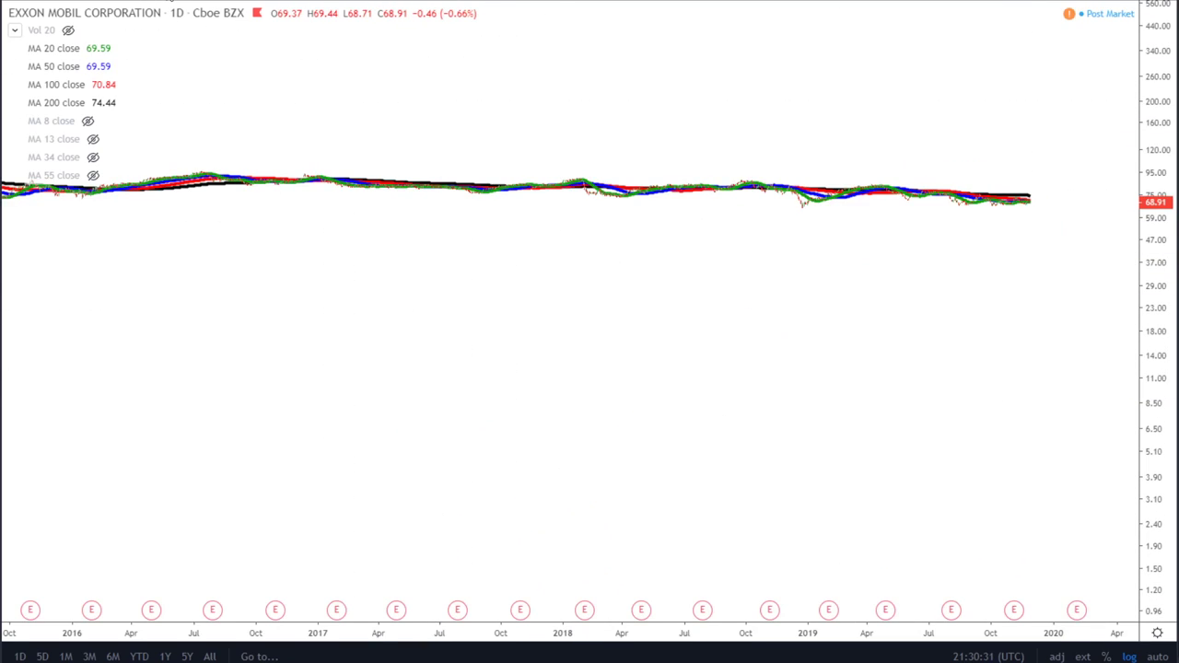
{"action": "key", "text": "1"}
{"action": "key", "text": "w"}
{"action": "key", "text": "Return"}
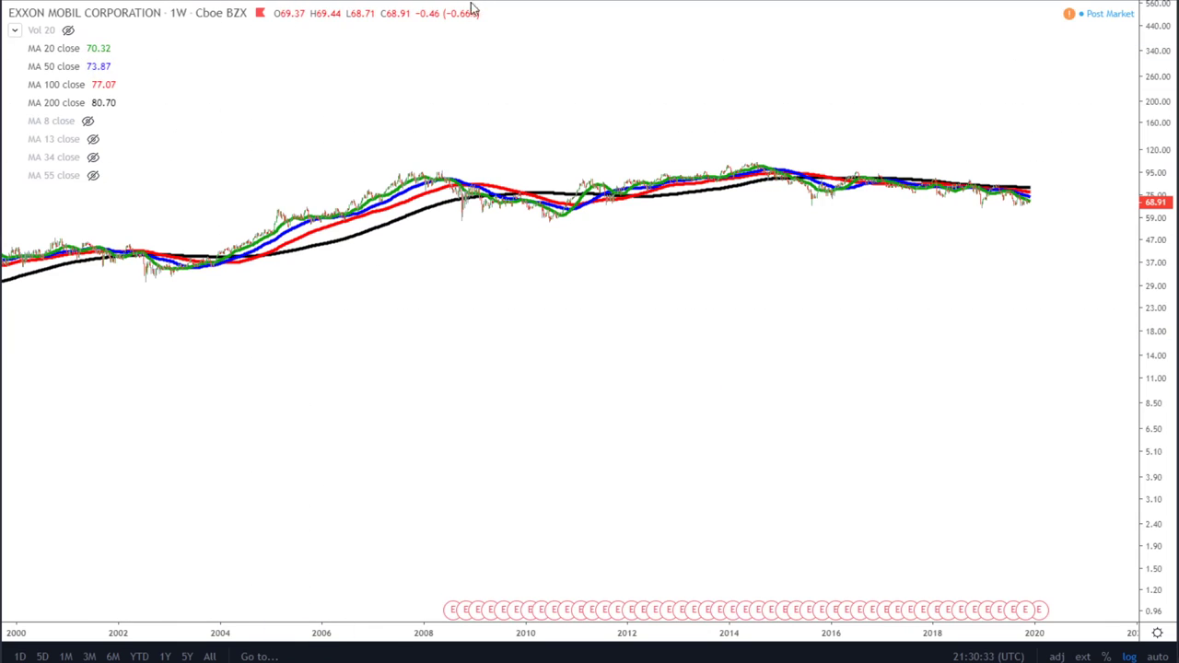
Step: Restore the wave drawings in place of the moving averages on the weekly chart and turn off the logarithmic price scale
{"action": "scroll", "coordinate": [690, 323], "scroll_direction": "down", "scroll_amount": 10}
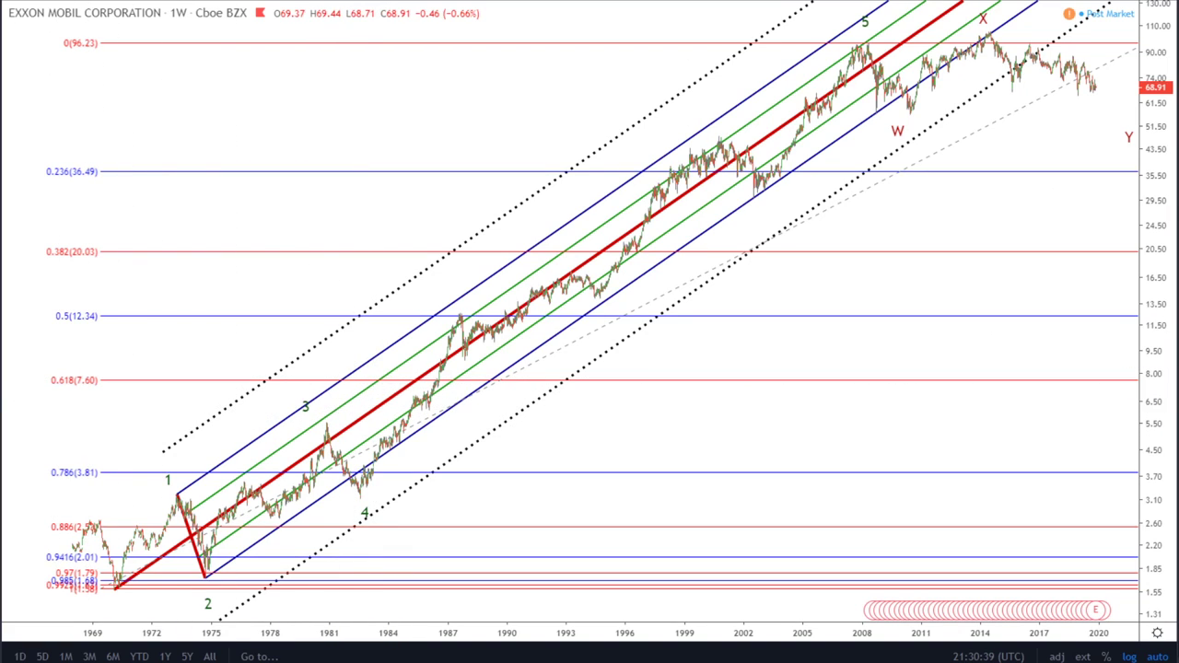
{"action": "key", "text": "ctrl+alt+h"}
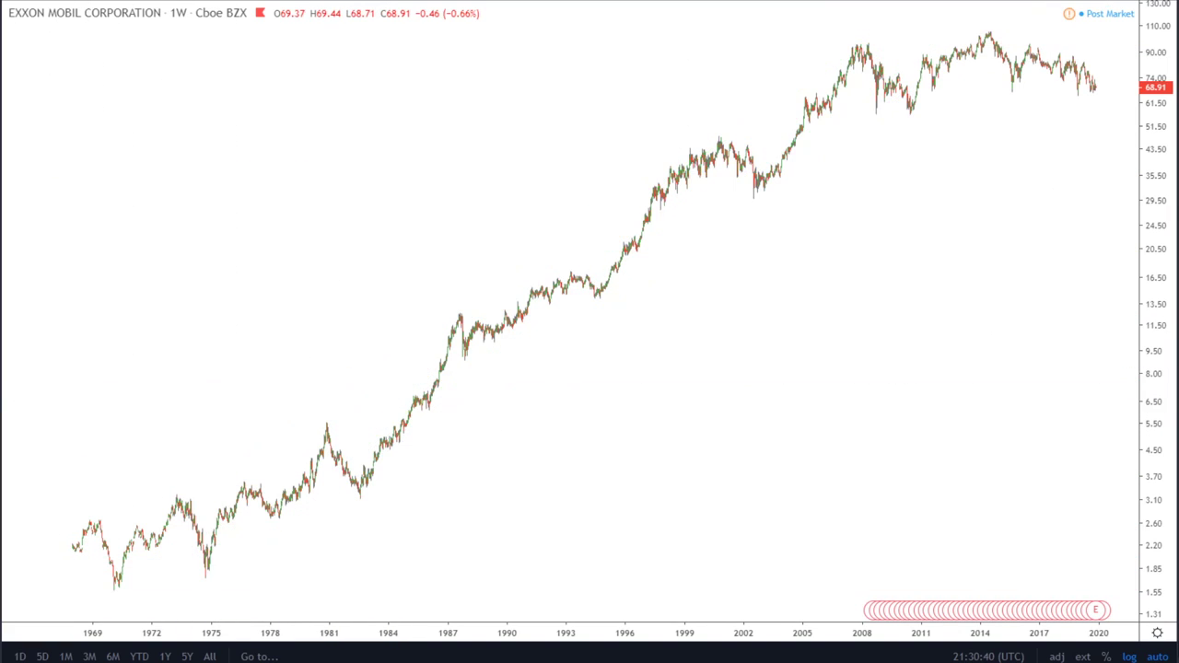
{"action": "left_click", "coordinate": [1130, 656]}
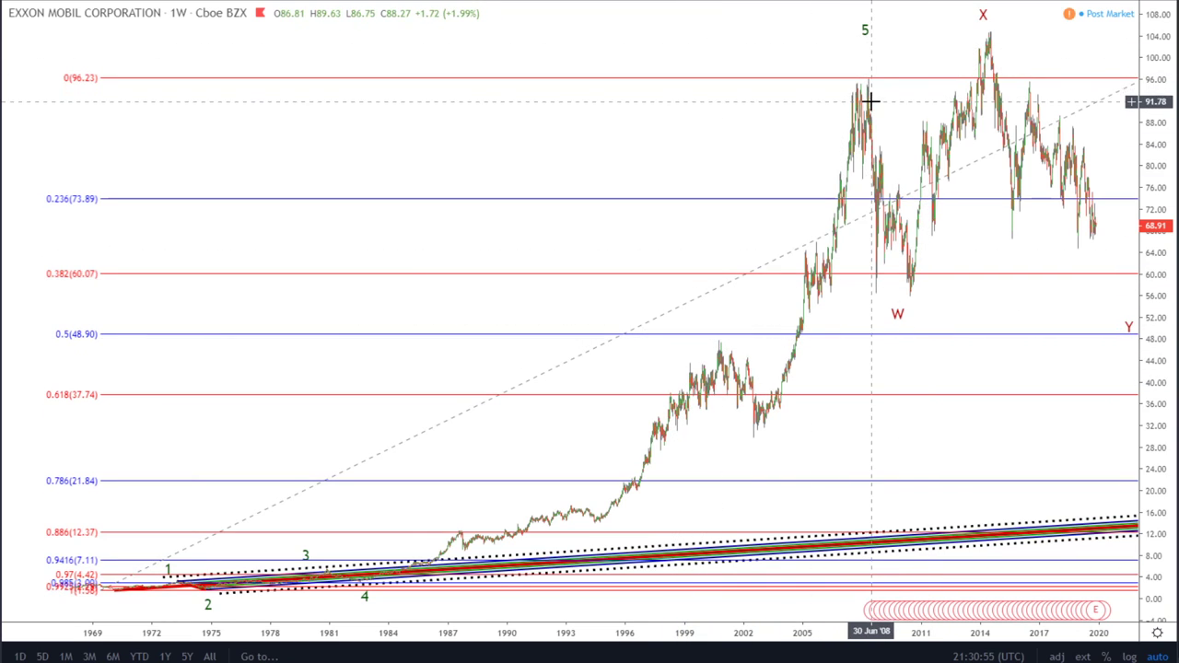
{"action": "left_click_drag", "start_coordinate": [1003, 245], "coordinate": [952, 245]}
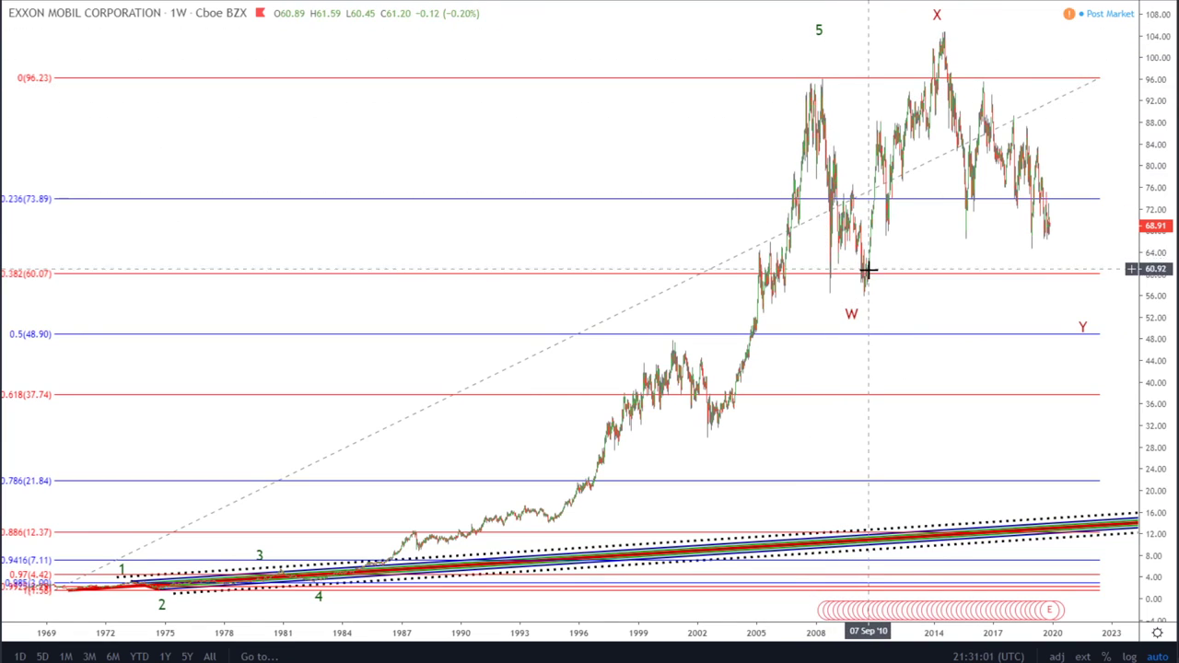
{"action": "left_click_drag", "start_coordinate": [900, 252], "coordinate": [935, 245]}
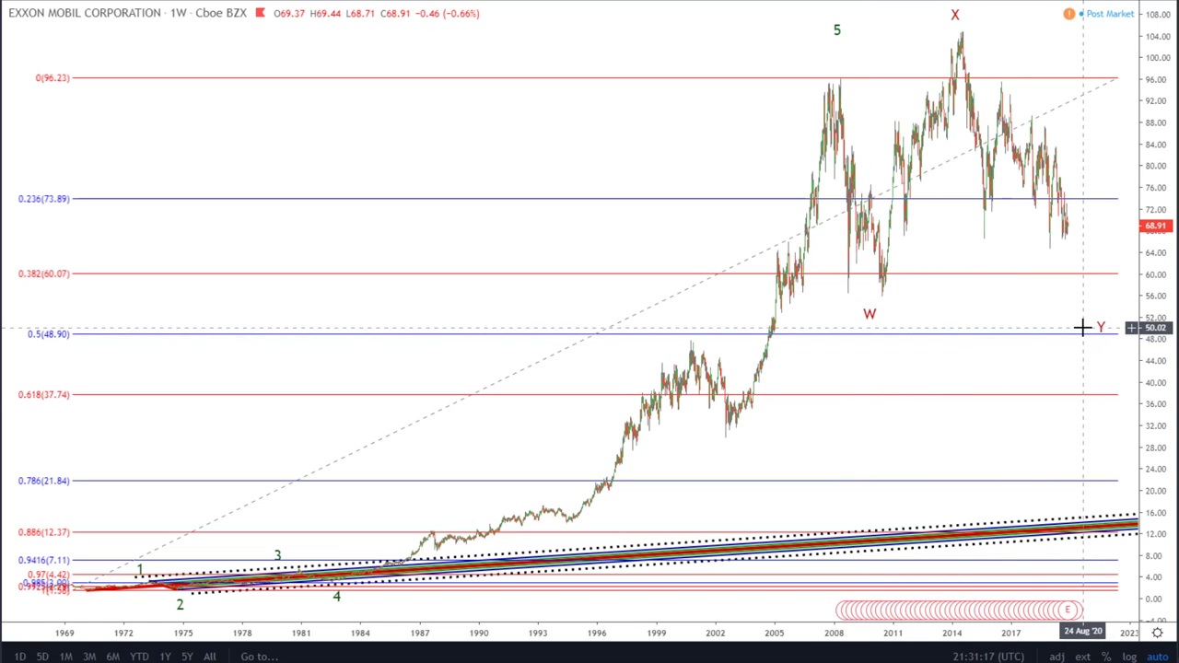
{"action": "left_click_drag", "start_coordinate": [1084, 358], "coordinate": [959, 353]}
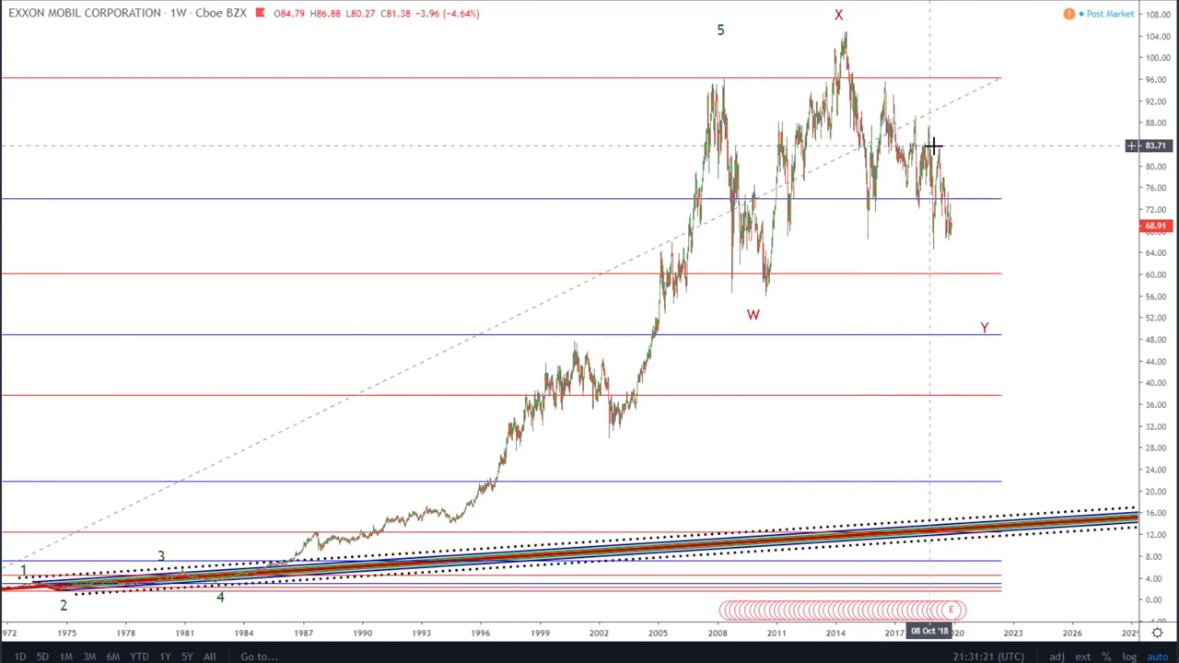
Step: Move the wave 5 label to the 2014 high at about 103.38 and delete the W-X-Y labels
{"action": "left_click", "coordinate": [983, 330]}
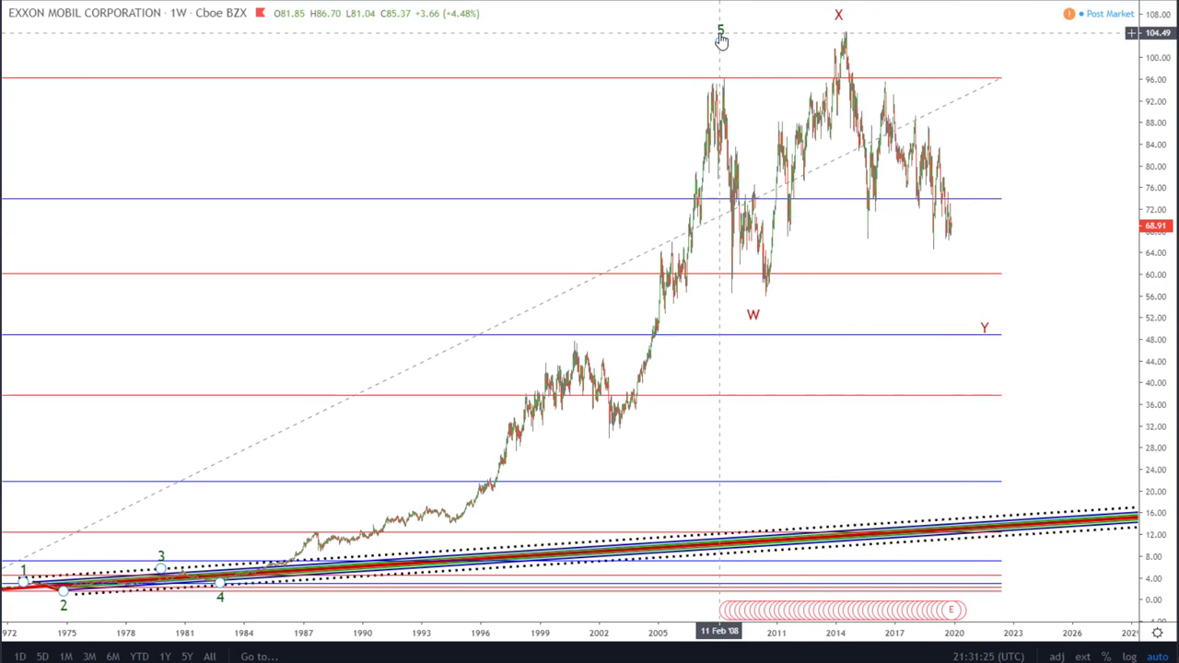
{"action": "left_click_drag", "start_coordinate": [719, 37], "coordinate": [829, 39]}
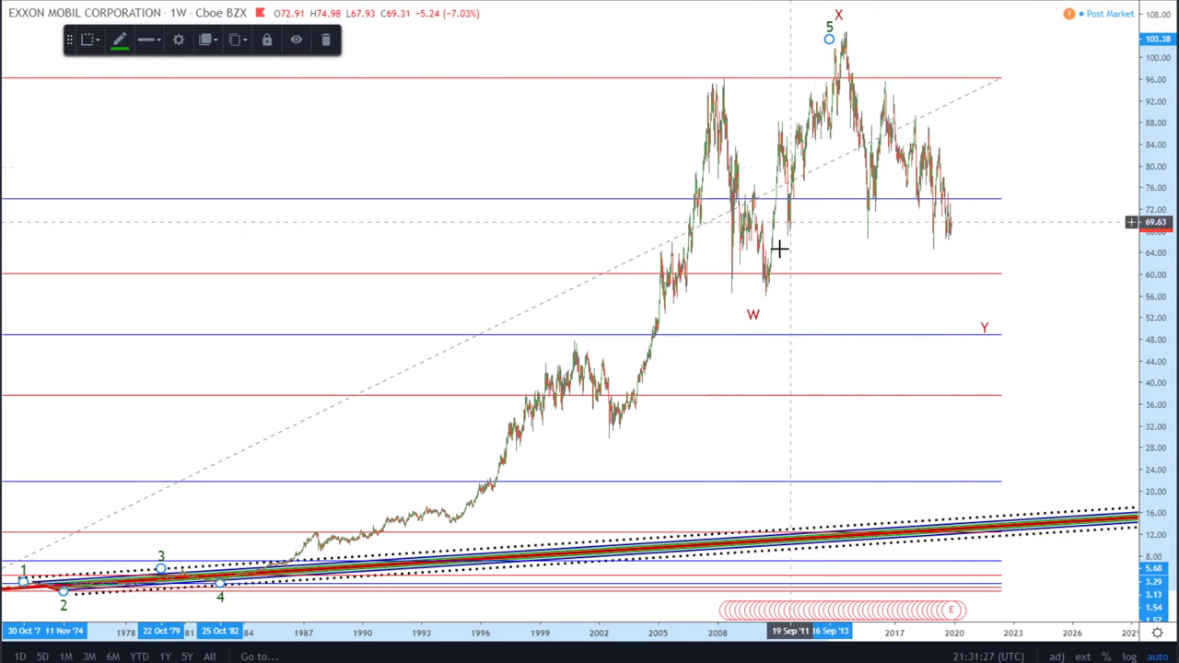
{"action": "left_click", "coordinate": [755, 318]}
{"action": "key", "text": "Delete"}
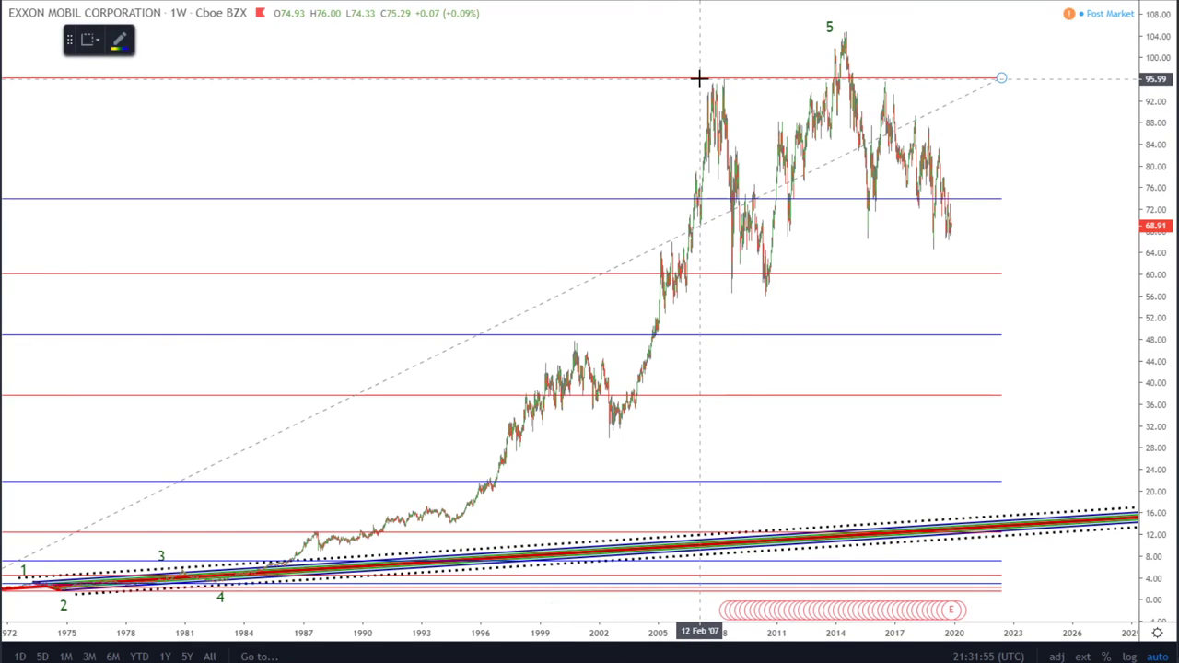
Step: Draw a trend-based Fibonacci extension from 96.27 to 55.96 and 104.77, and delete it after reading its levels
{"action": "left_click", "coordinate": [724, 295]}
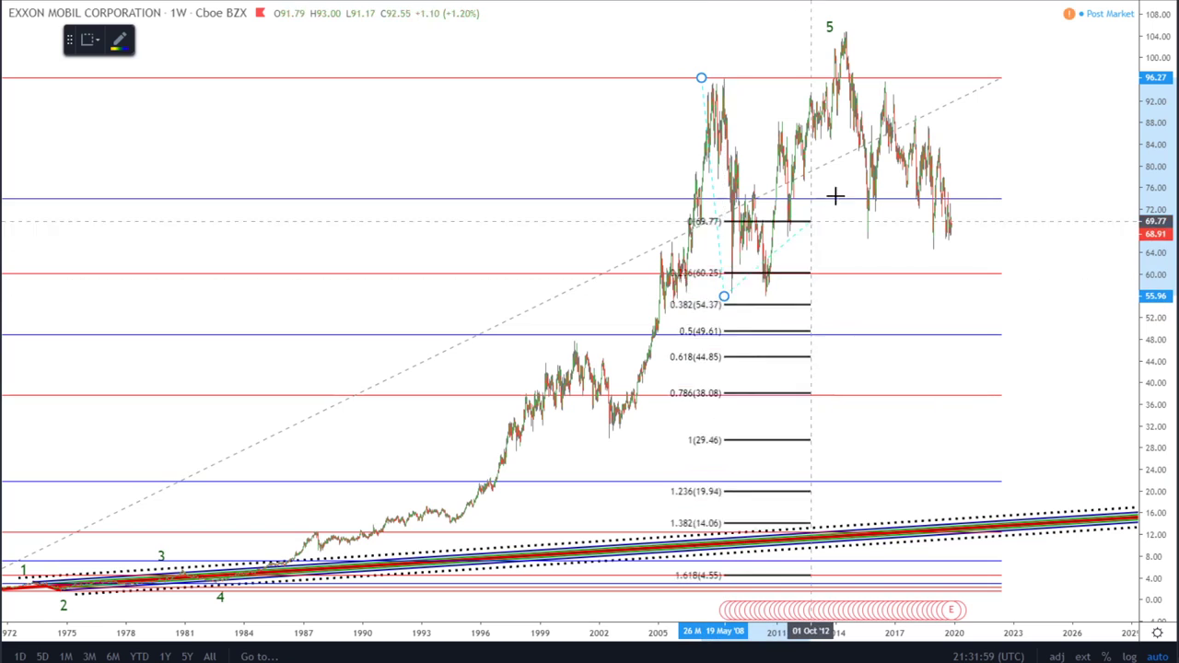
{"action": "left_click", "coordinate": [984, 31]}
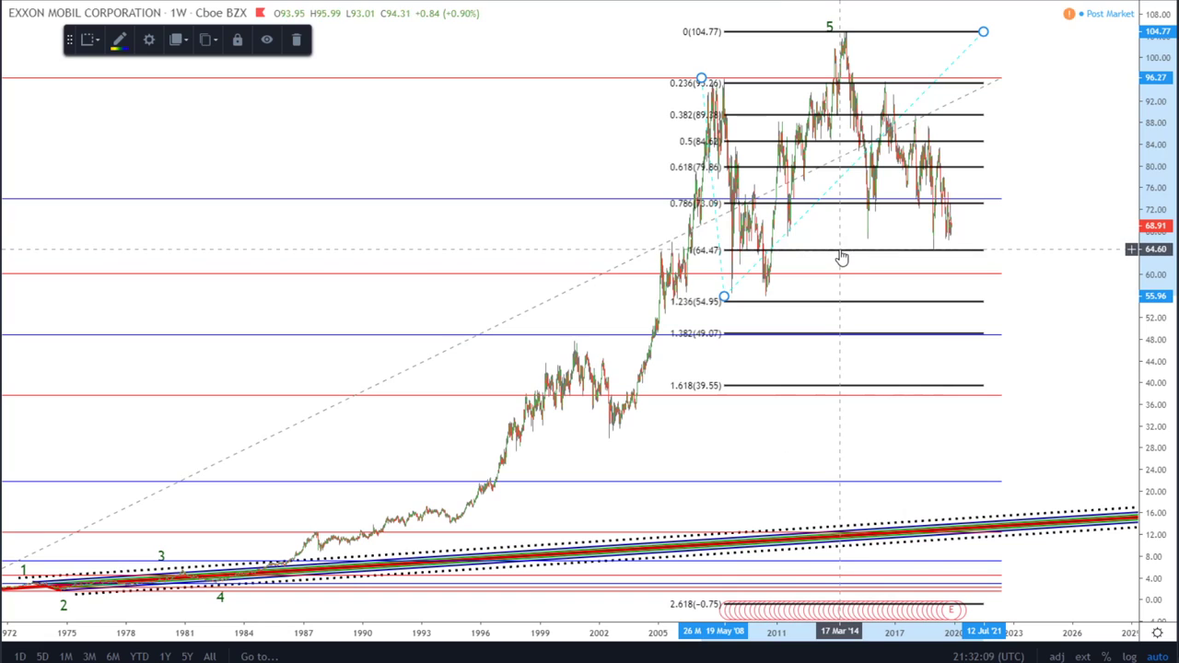
{"action": "key", "text": "Delete"}
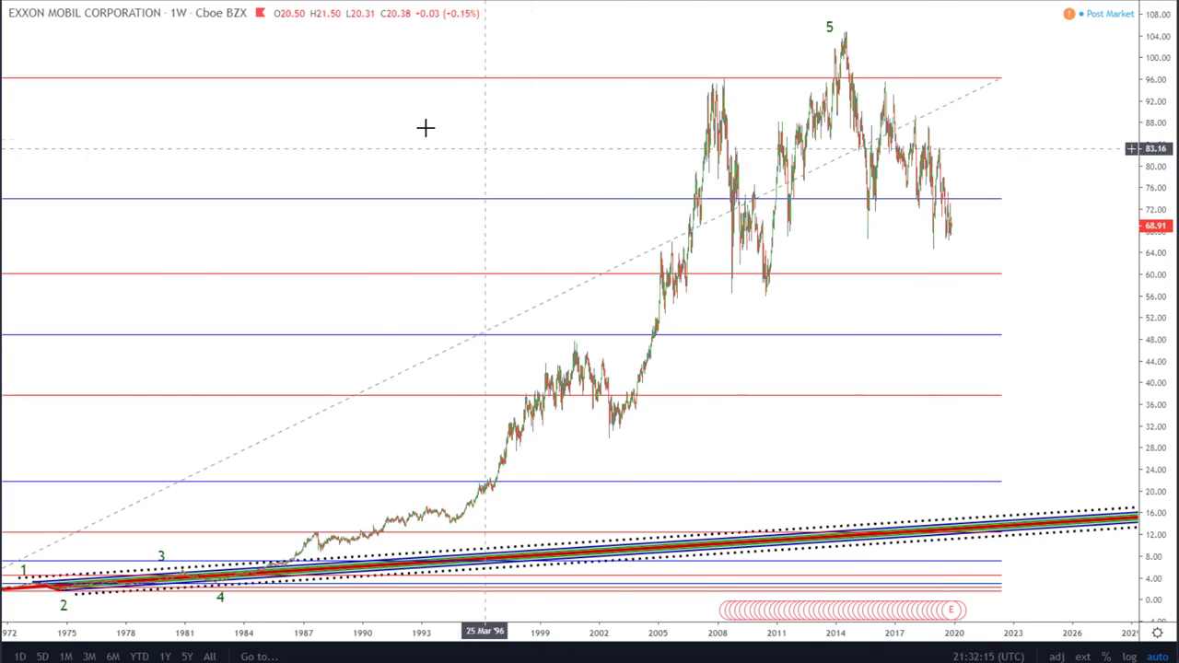
Step: Set the chart to the daily interval and frame the price action from 2015 to 2019 between the Fibonacci levels
{"action": "key", "text": "Return"}
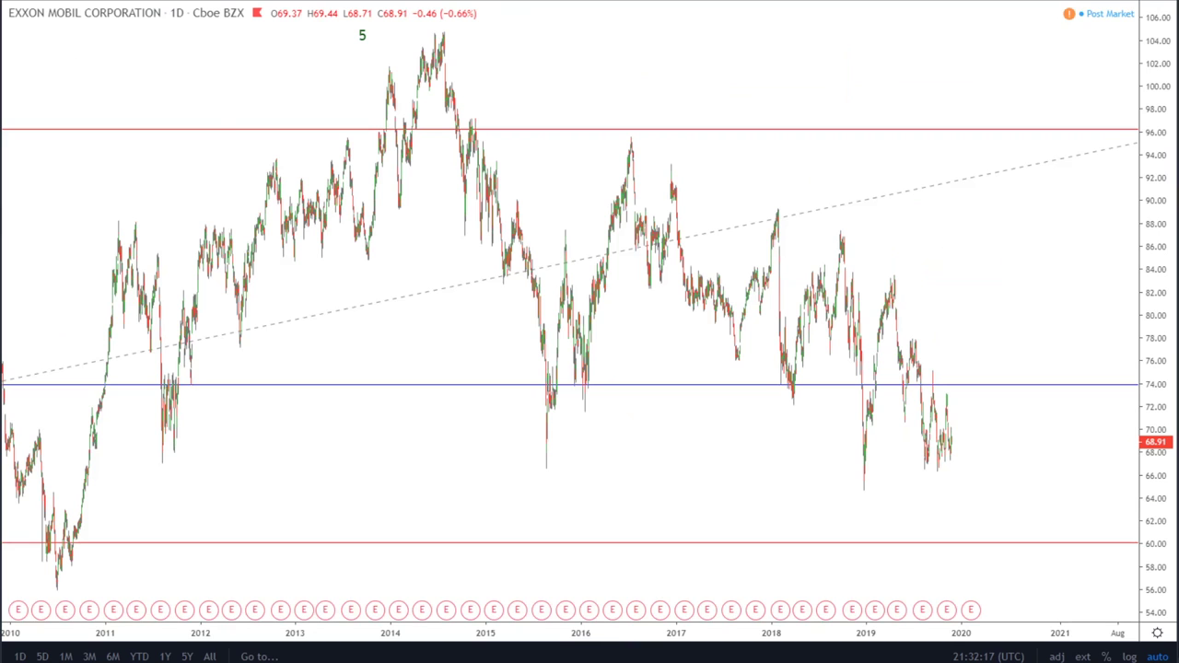
{"action": "scroll", "coordinate": [742, 329], "scroll_direction": "up", "scroll_amount": 3}
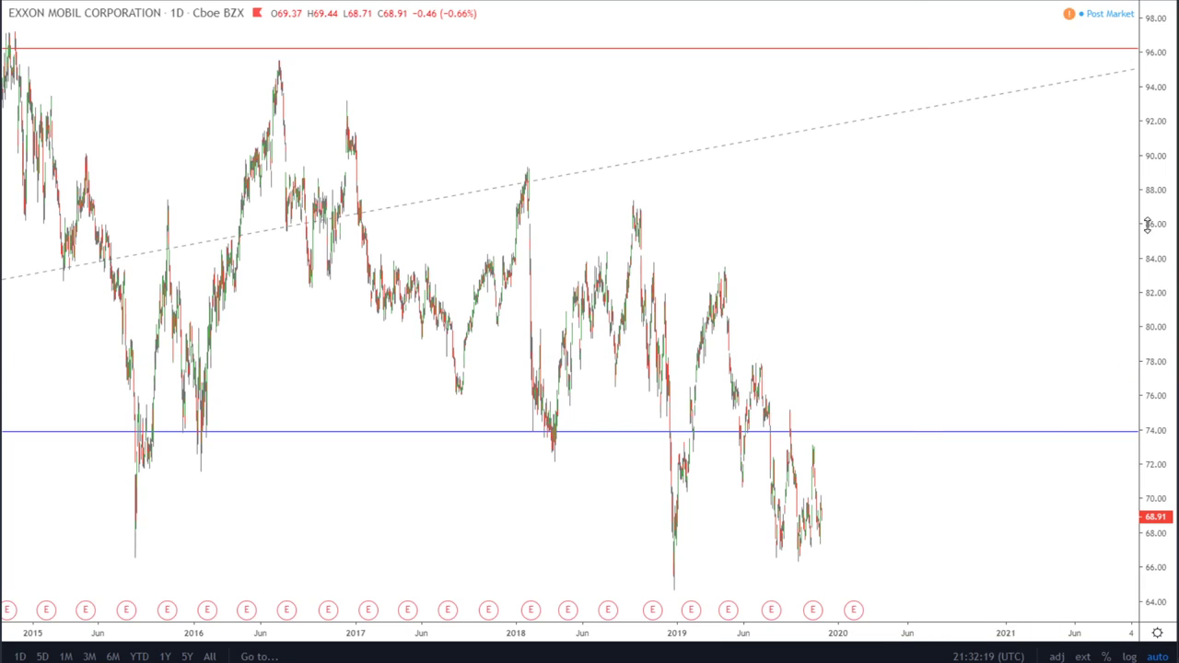
{"action": "left_click_drag", "start_coordinate": [1148, 225], "coordinate": [821, 363]}
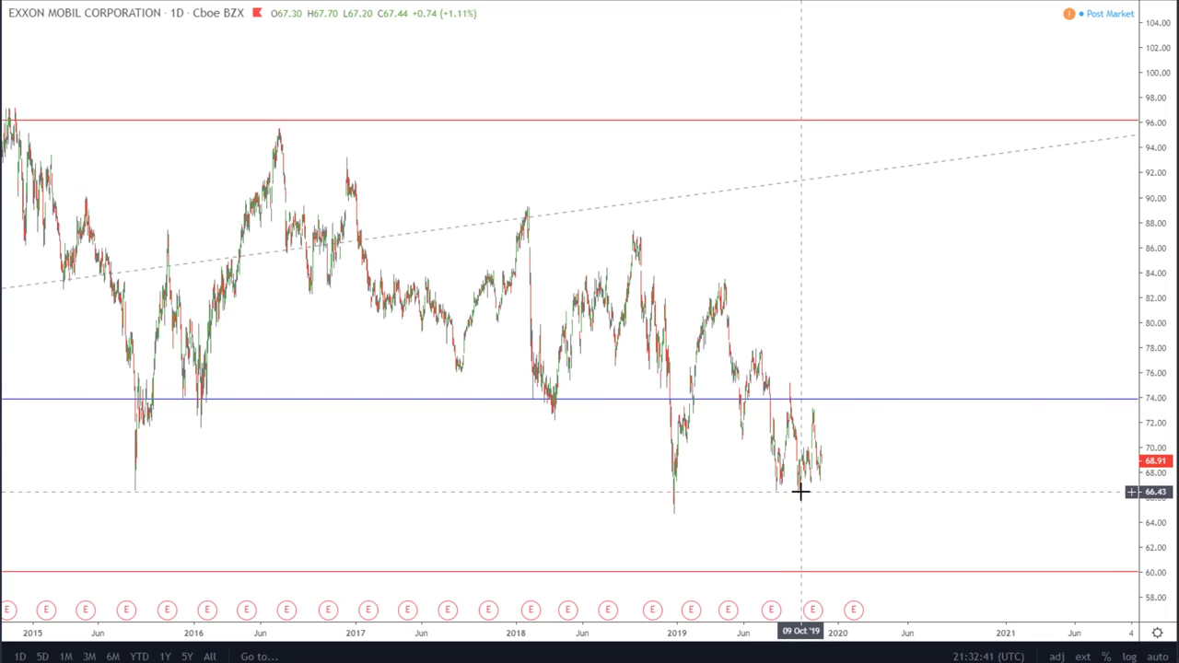
Step: Examine the 2018 and 2019 daily lows against the 2015 low and the 2014 high
{"action": "scroll", "coordinate": [774, 498], "scroll_direction": "up", "scroll_amount": 3}
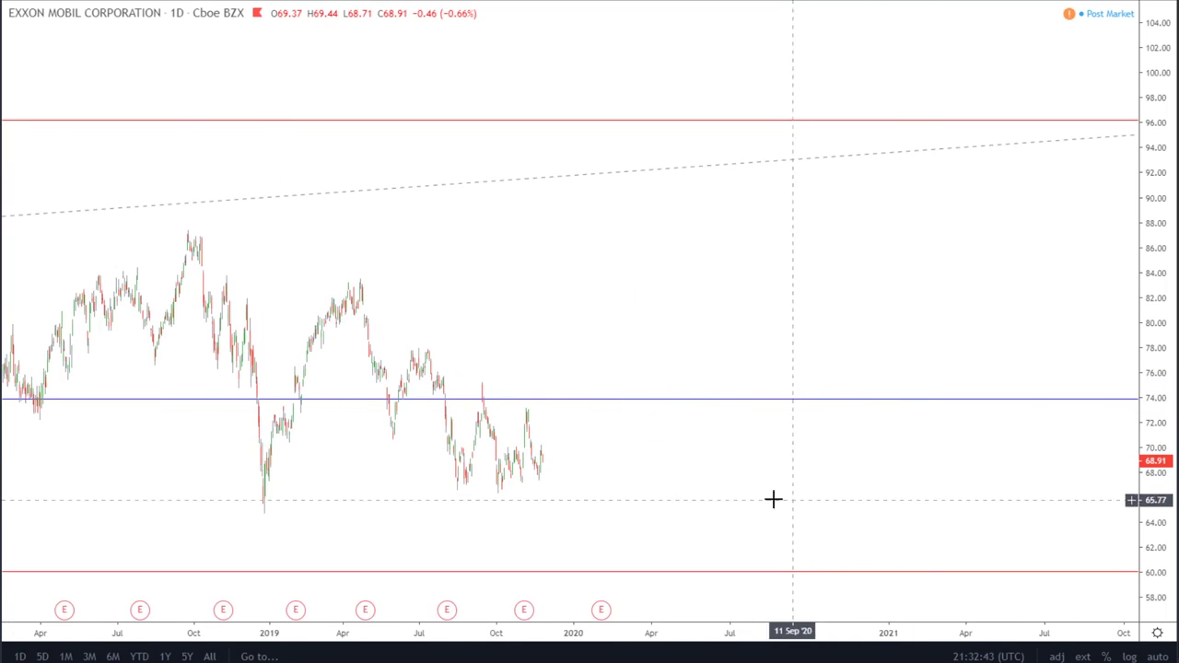
{"action": "left_click_drag", "start_coordinate": [774, 498], "coordinate": [989, 506]}
{"action": "scroll", "coordinate": [989, 505], "scroll_direction": "up", "scroll_amount": 3}
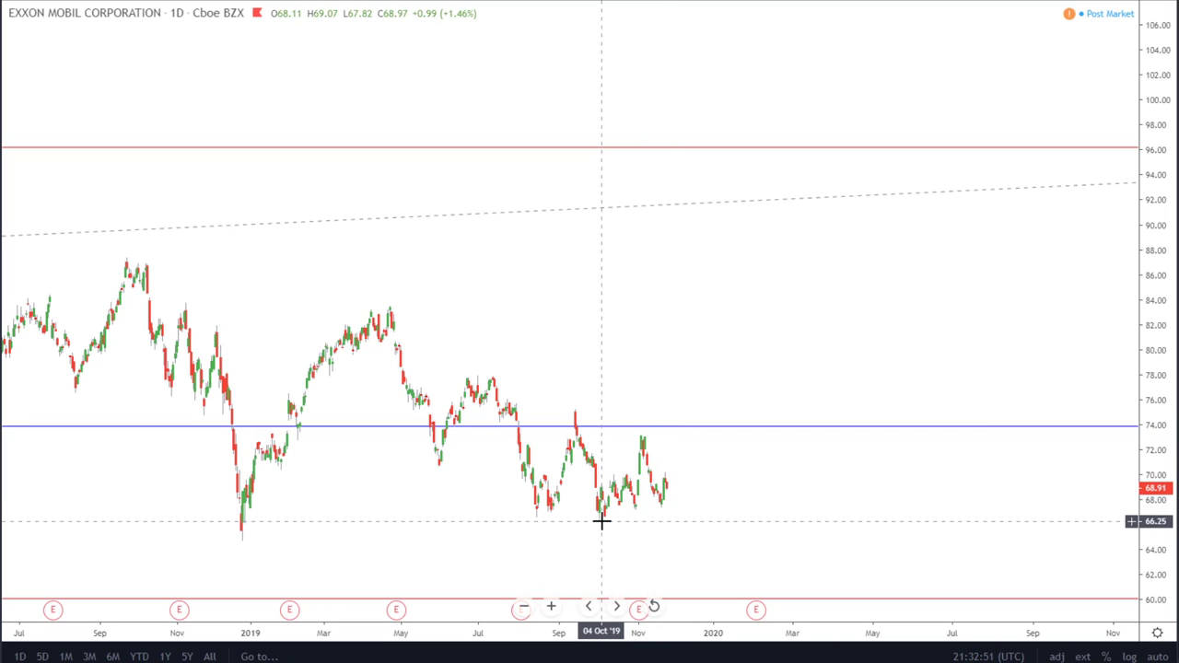
{"action": "scroll", "coordinate": [829, 490], "scroll_direction": "down", "scroll_amount": 3}
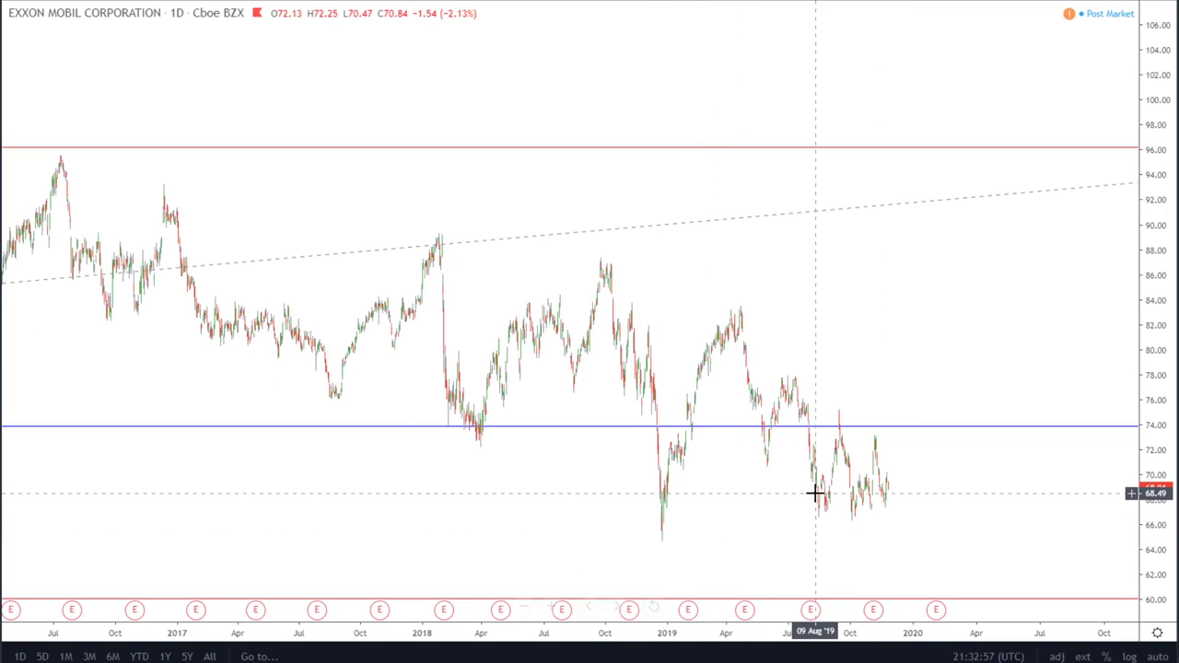
{"action": "scroll", "coordinate": [792, 490], "scroll_direction": "down", "scroll_amount": 3}
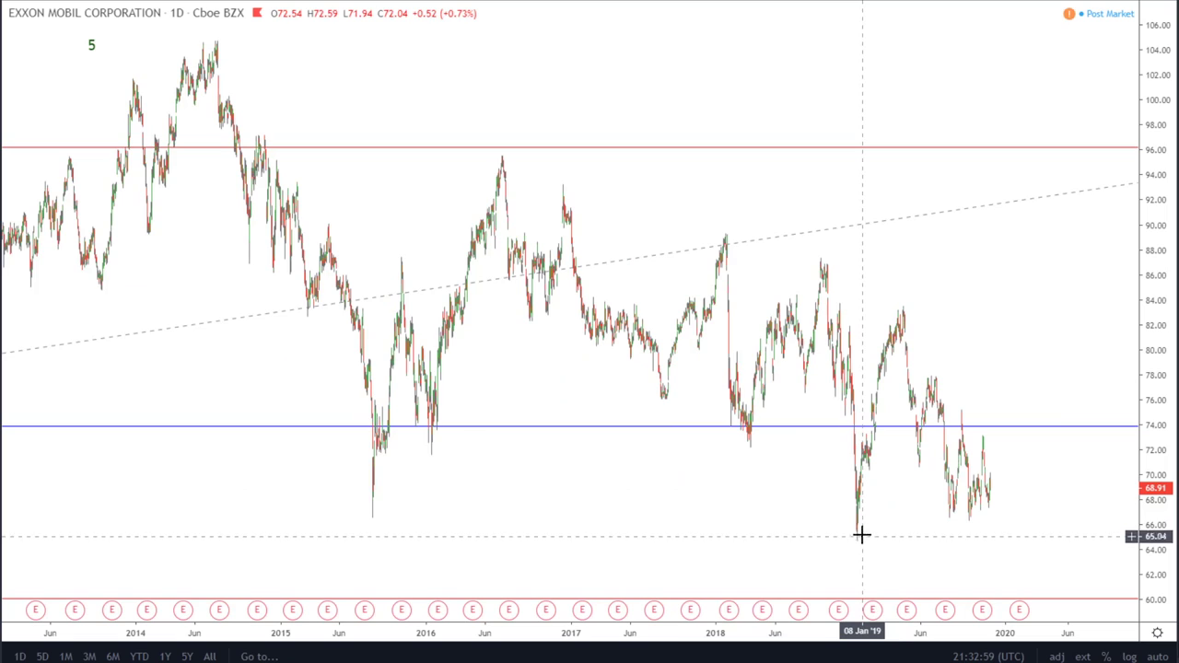
{"action": "scroll", "coordinate": [862, 534], "scroll_direction": "down", "scroll_amount": 3}
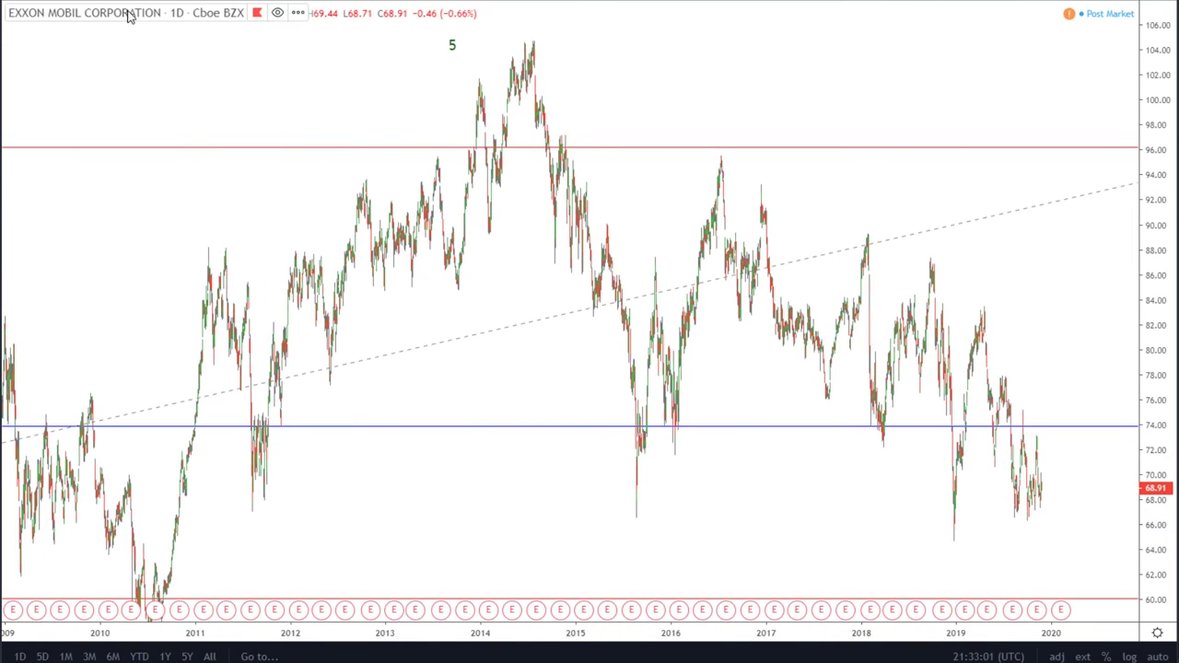
Step: Set the chart to the weekly interval and compress the price scale to review the long-term history with its lower Fibonacci levels
{"action": "type", "text": "1W"}
{"action": "key", "text": "Return"}
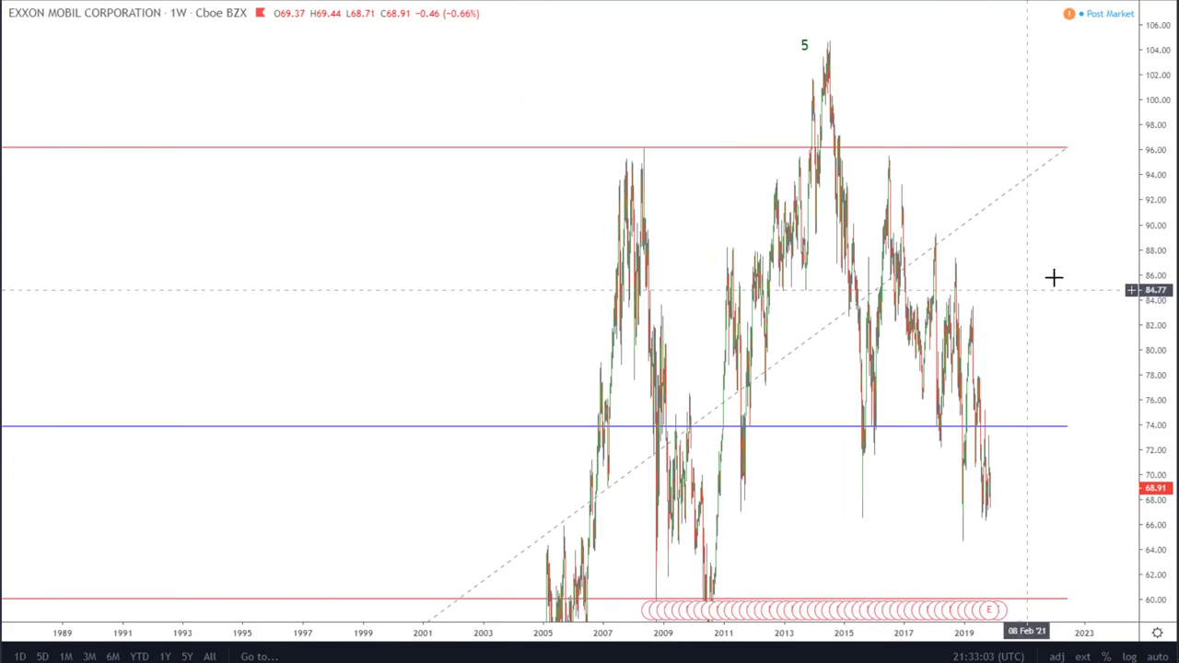
{"action": "left_click_drag", "start_coordinate": [1152, 160], "coordinate": [1023, 410]}
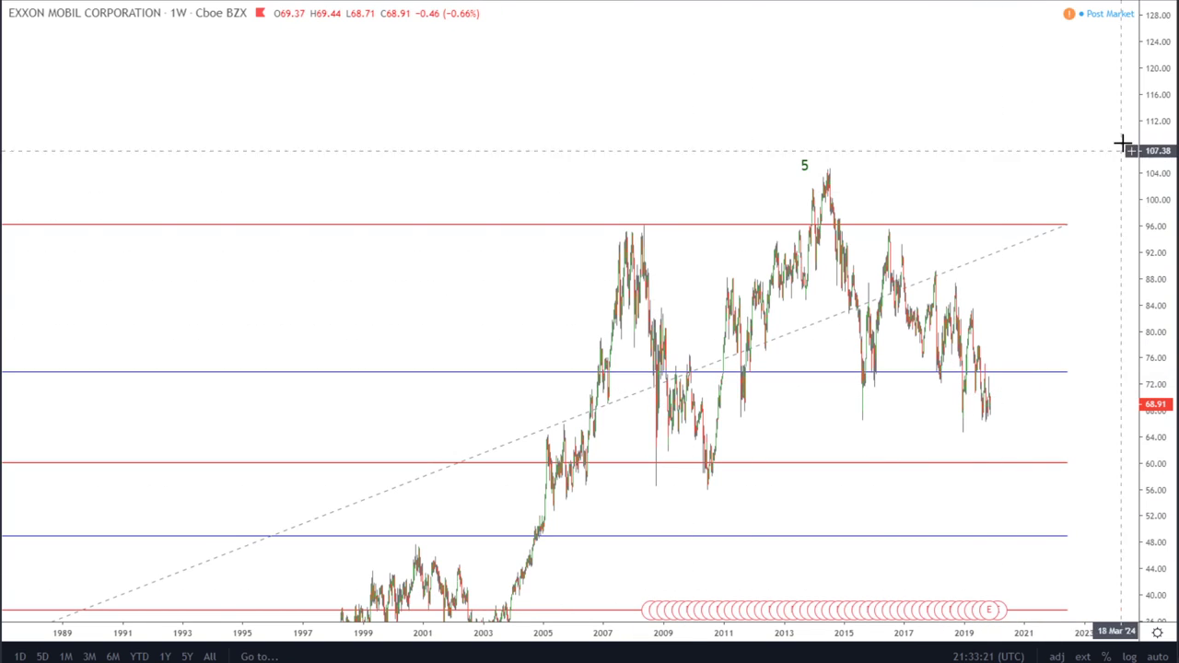
{"action": "left_click_drag", "start_coordinate": [1149, 102], "coordinate": [1156, 231]}
{"action": "left_click_drag", "start_coordinate": [1015, 397], "coordinate": [1032, 318]}
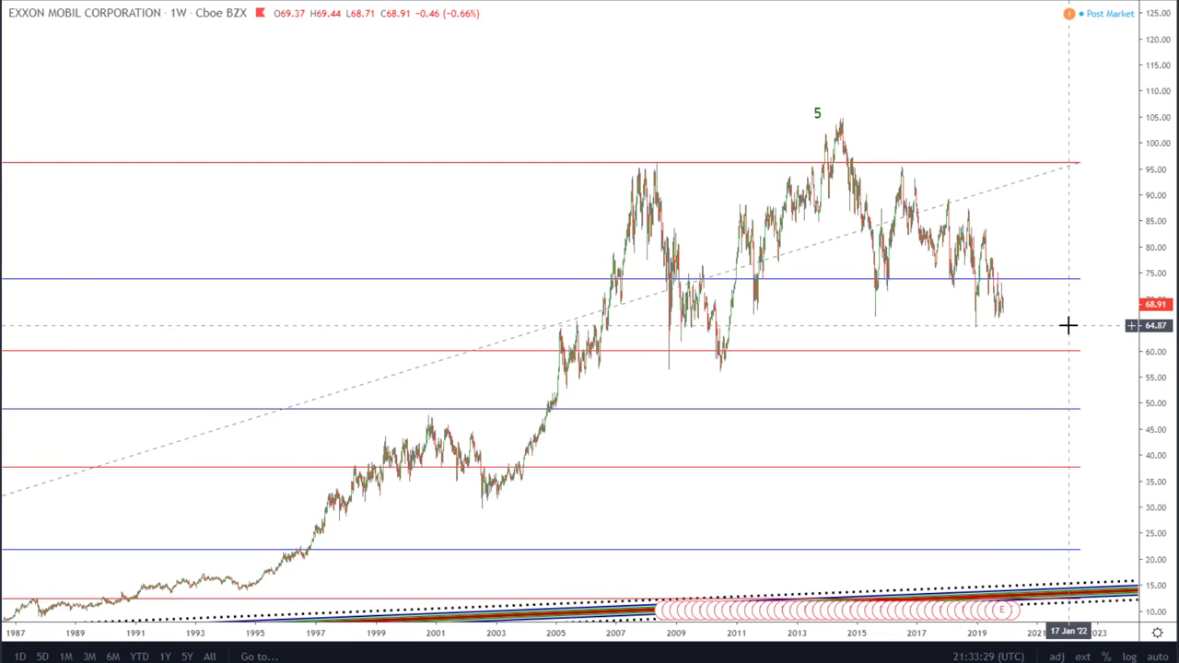
{"action": "scroll", "coordinate": [1045, 290], "scroll_direction": "up", "scroll_amount": 5}
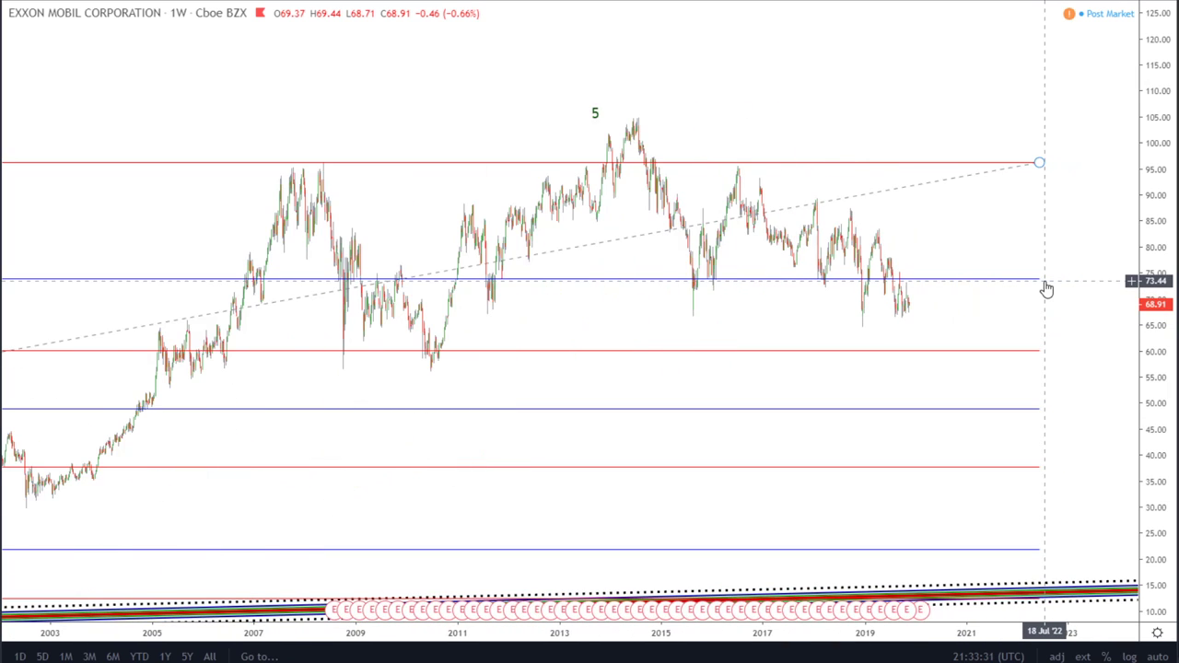
Step: Set the chart to the daily interval, auto-fit the price scale and frame the price action from 2013 to 2019
{"action": "type", "text": "1D"}
{"action": "key", "text": "Return"}
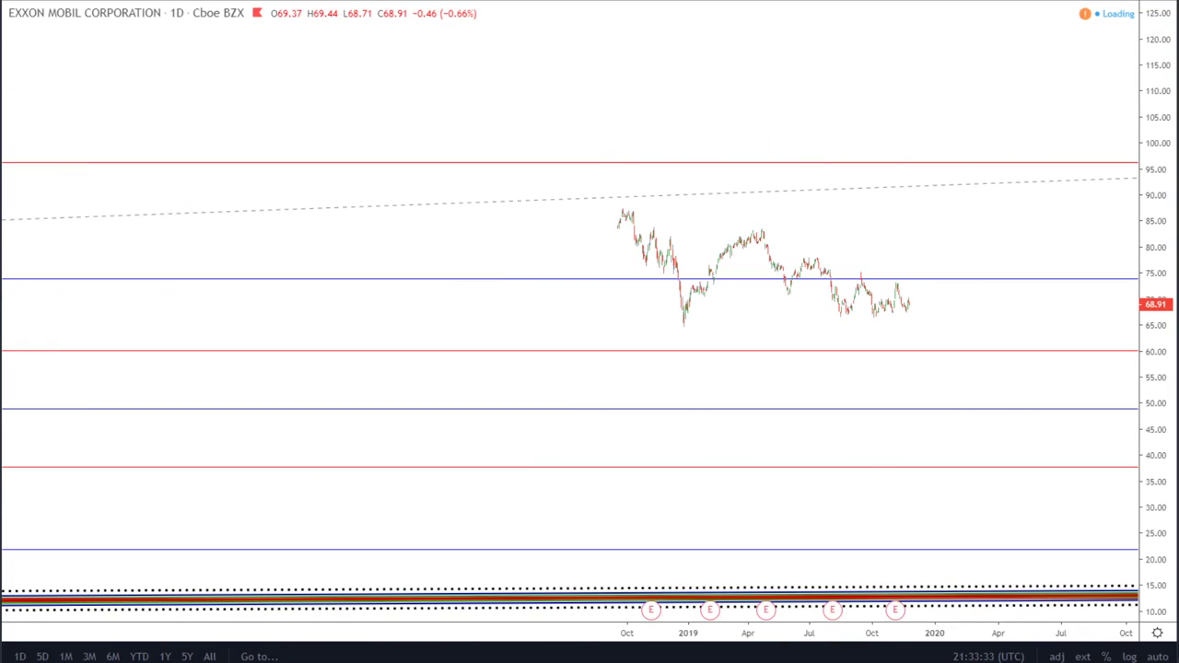
{"action": "left_click", "coordinate": [1158, 656]}
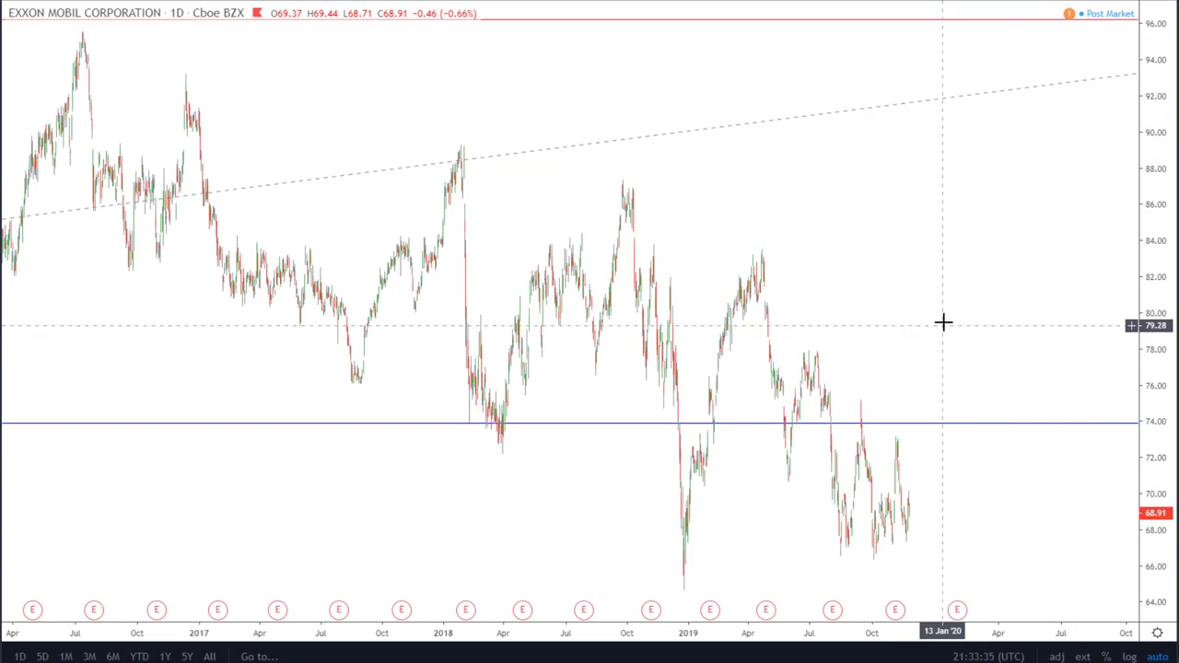
{"action": "scroll", "coordinate": [992, 337], "scroll_direction": "down", "scroll_amount": 5}
{"action": "left_click_drag", "start_coordinate": [1166, 269], "coordinate": [1166, 313]}
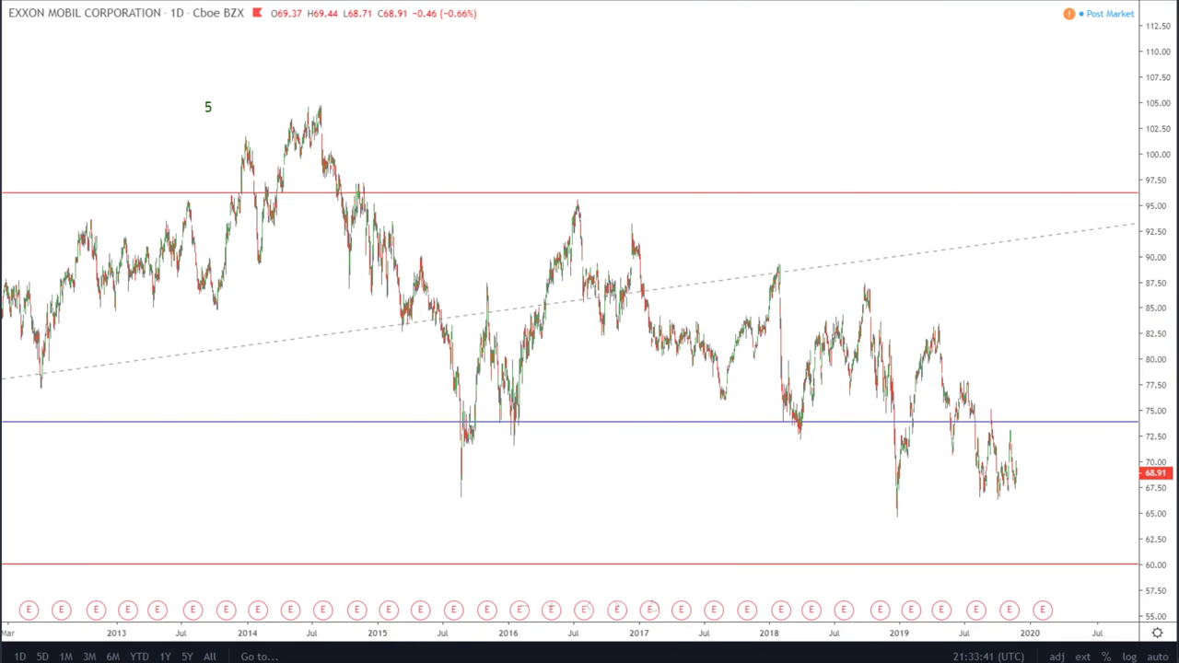
Step: Draw a horizontal ray at 83.49 at the 2019 high and a descending trend line from 95.43 in July 2016 to about 78.40 in April 2020
{"action": "left_click", "coordinate": [898, 563]}
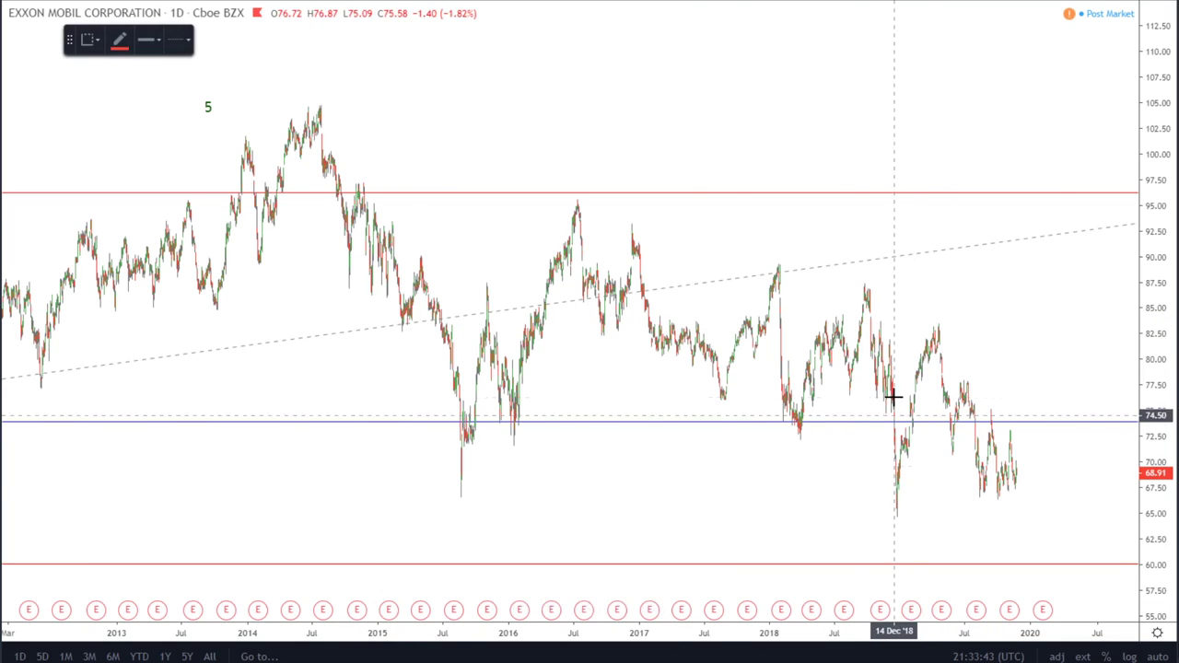
{"action": "left_click", "coordinate": [926, 322]}
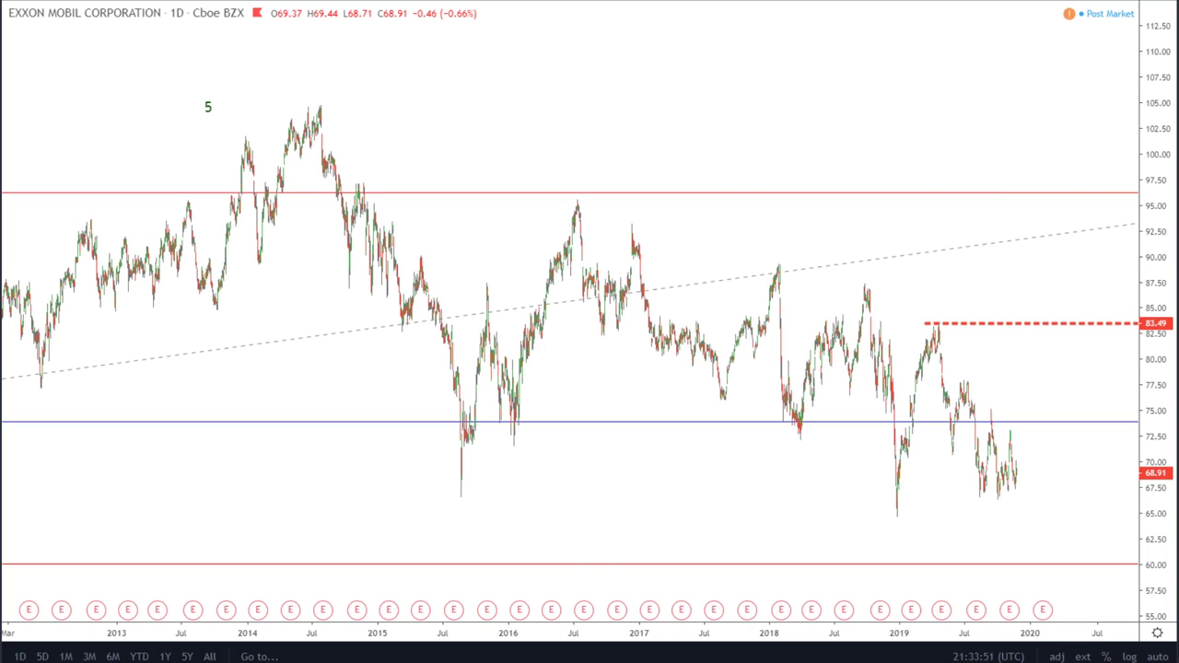
{"action": "key", "text": "alt+t"}
{"action": "left_click", "coordinate": [573, 200]}
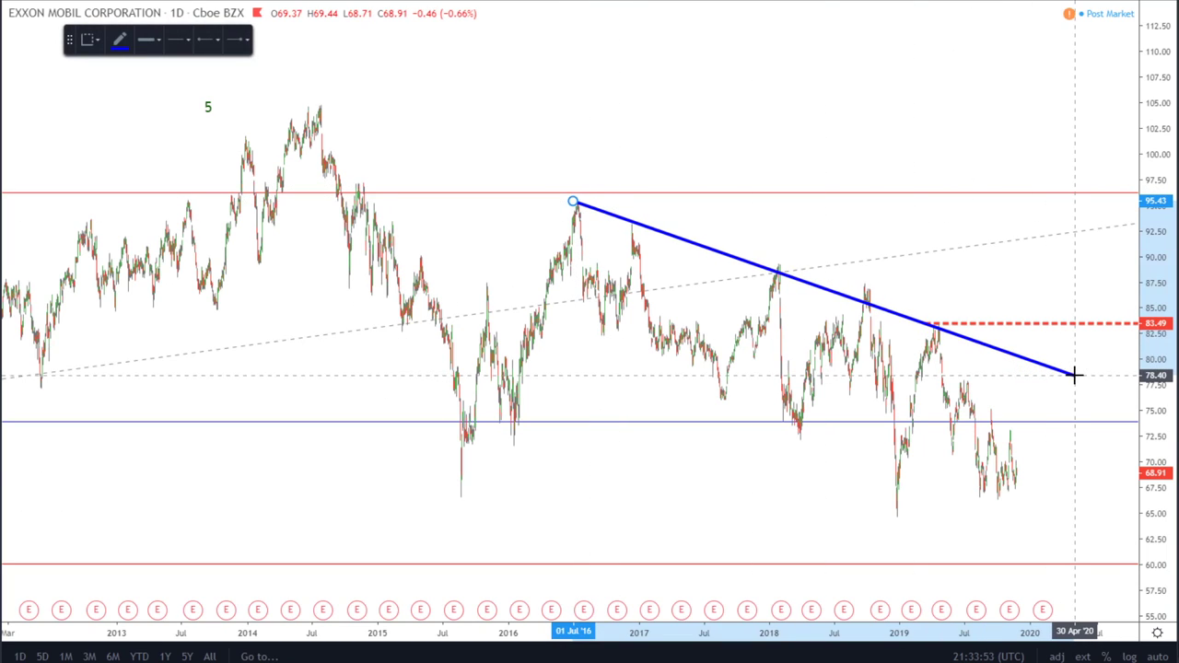
{"action": "left_click", "coordinate": [1074, 375]}
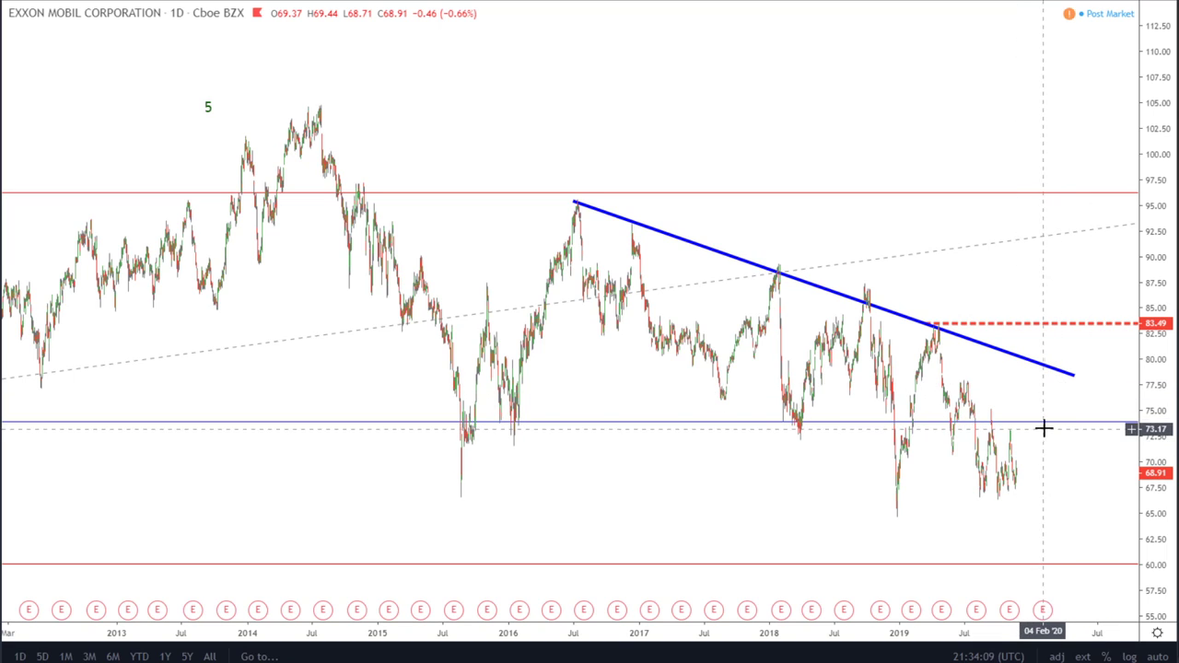
Step: Switch to the Forum Energy Technologies chart, turn on the logarithmic price scale and auto-fit it
{"action": "scroll", "coordinate": [1032, 412], "scroll_direction": "down", "scroll_amount": 1}
{"action": "scroll", "coordinate": [1032, 412], "scroll_direction": "down", "scroll_amount": 1}
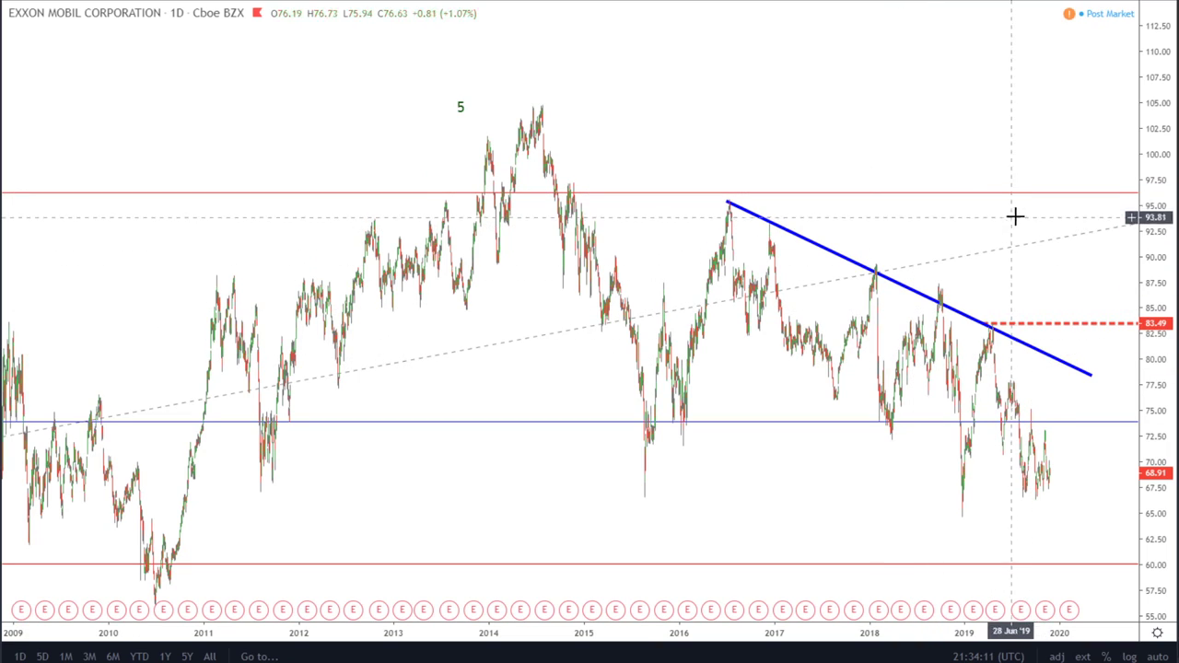
{"action": "key", "text": "space"}
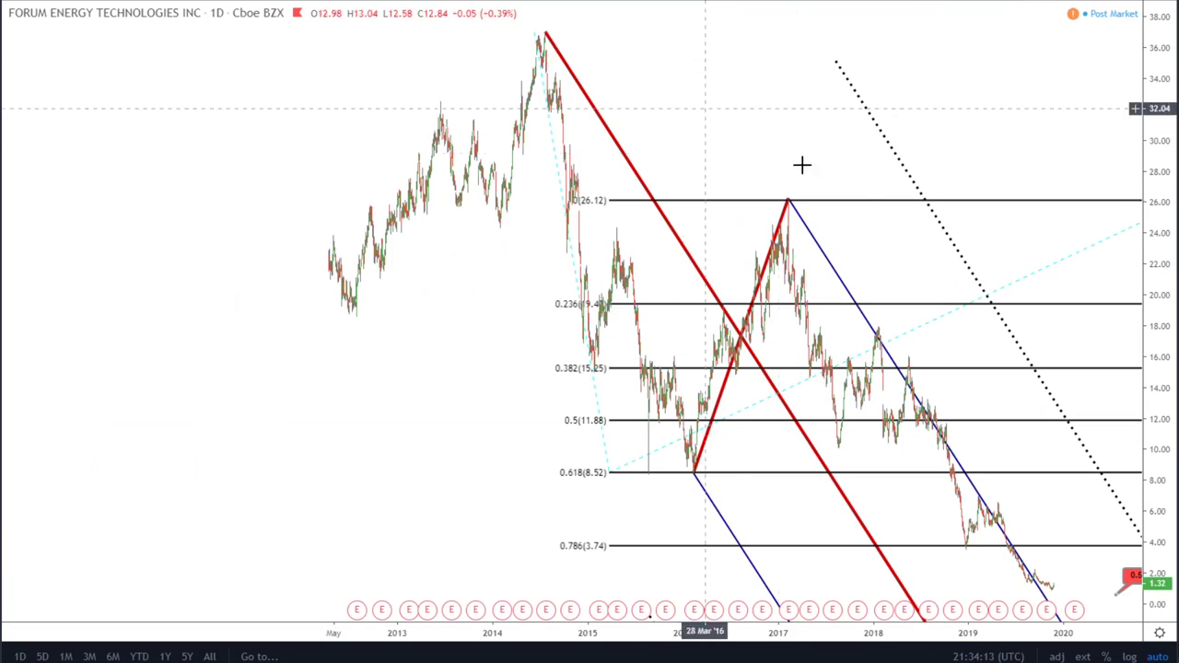
{"action": "left_click_drag", "start_coordinate": [1156, 63], "coordinate": [1157, 102]}
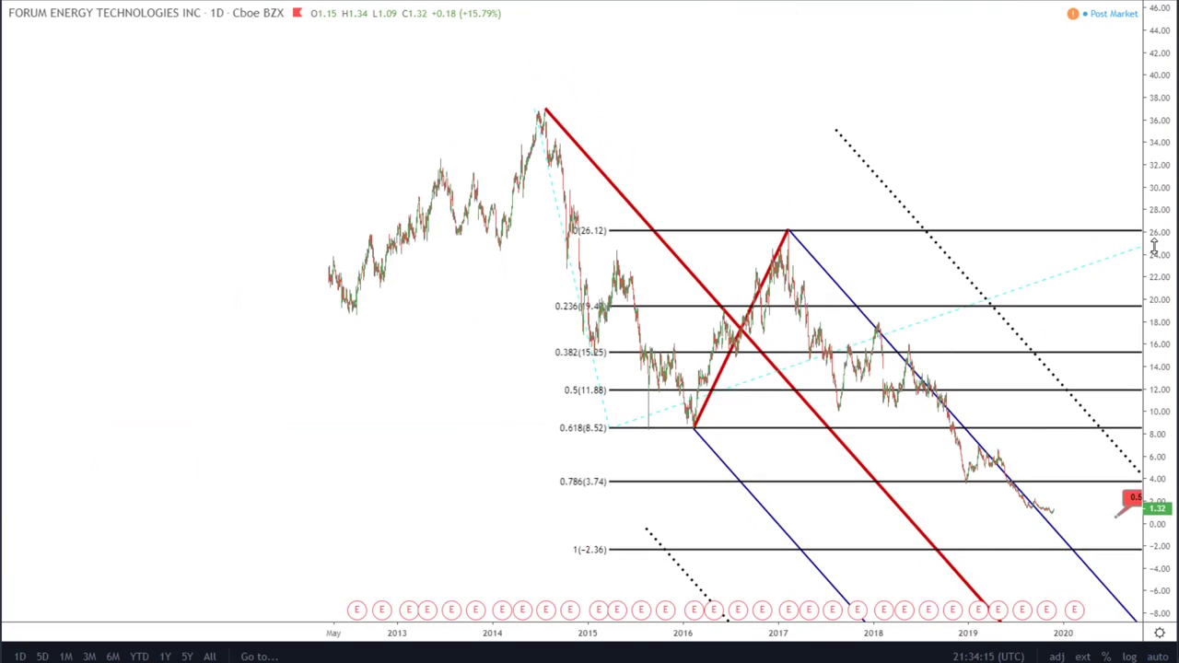
{"action": "left_click", "coordinate": [1130, 656]}
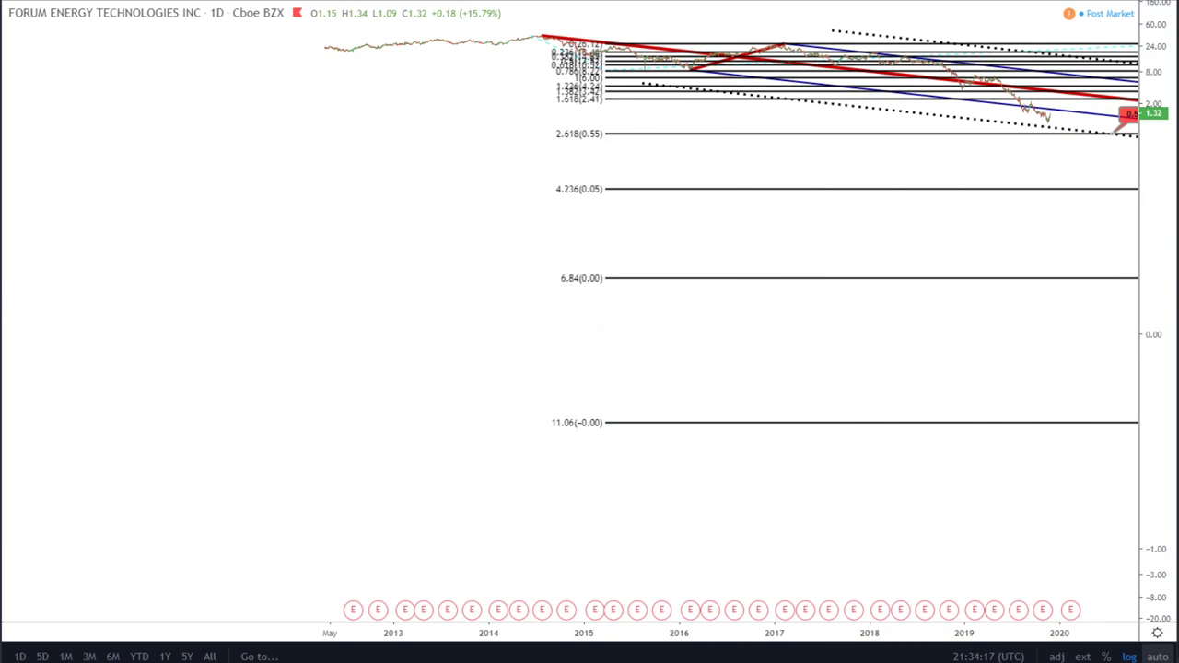
{"action": "left_click", "coordinate": [1156, 656]}
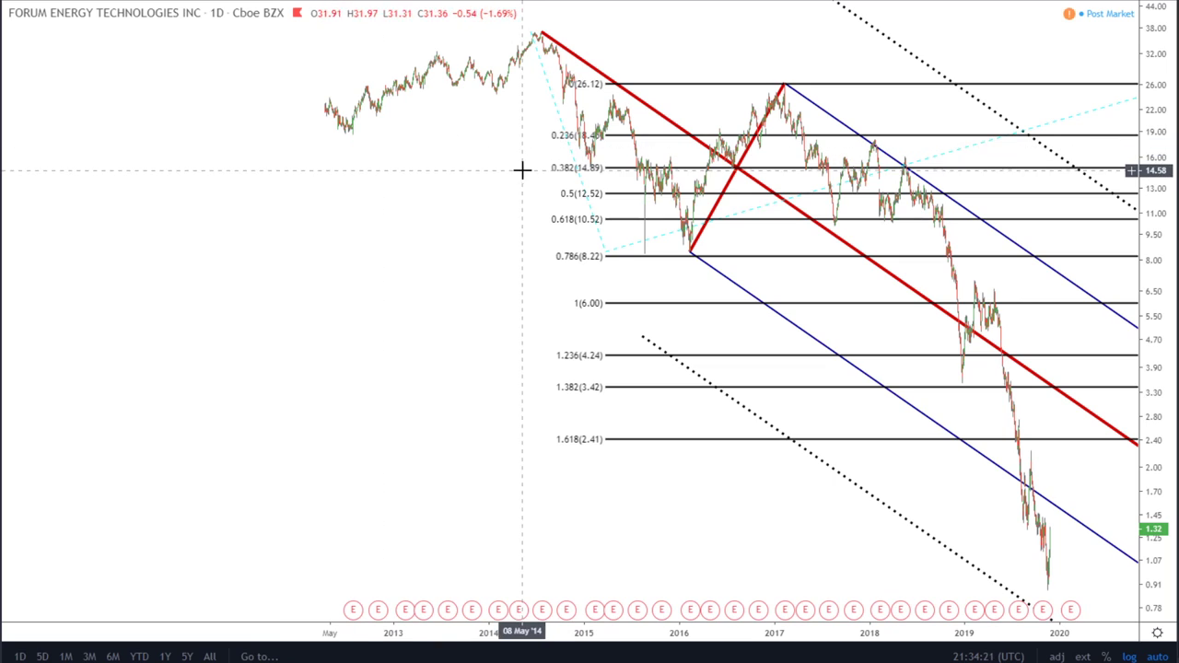
{"action": "left_click_drag", "start_coordinate": [488, 168], "coordinate": [362, 156]}
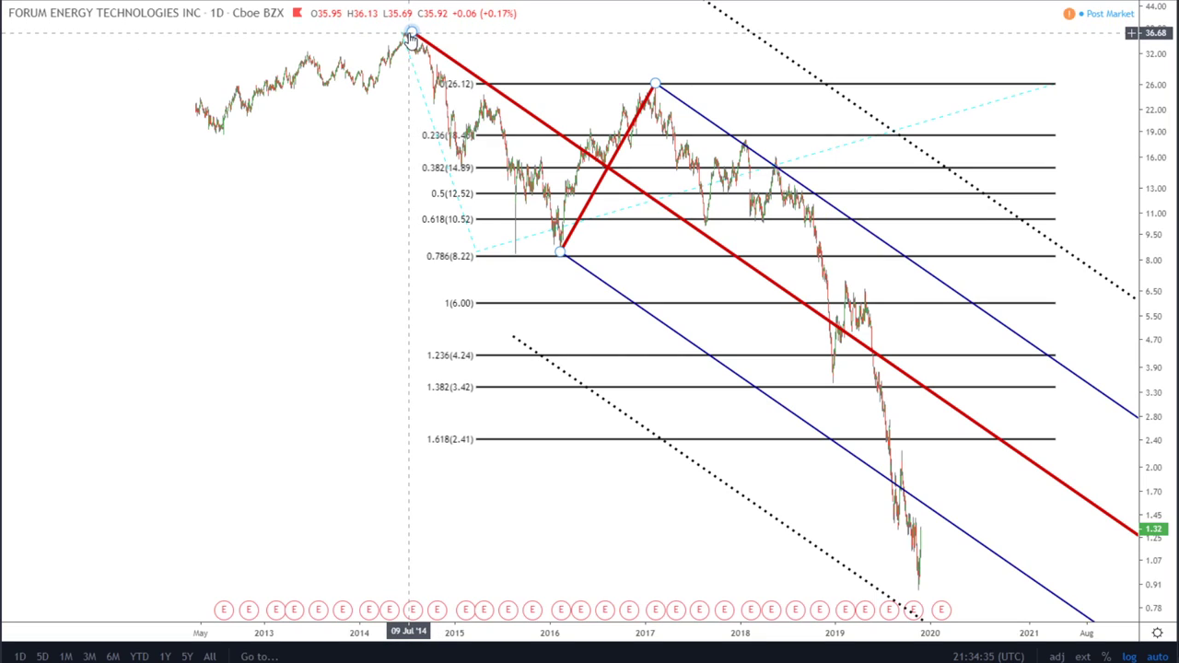
Step: Return to the Exxon Mobil chart and review the price action from 2007 through the 2014 high for comparison
{"action": "key", "text": "Down"}
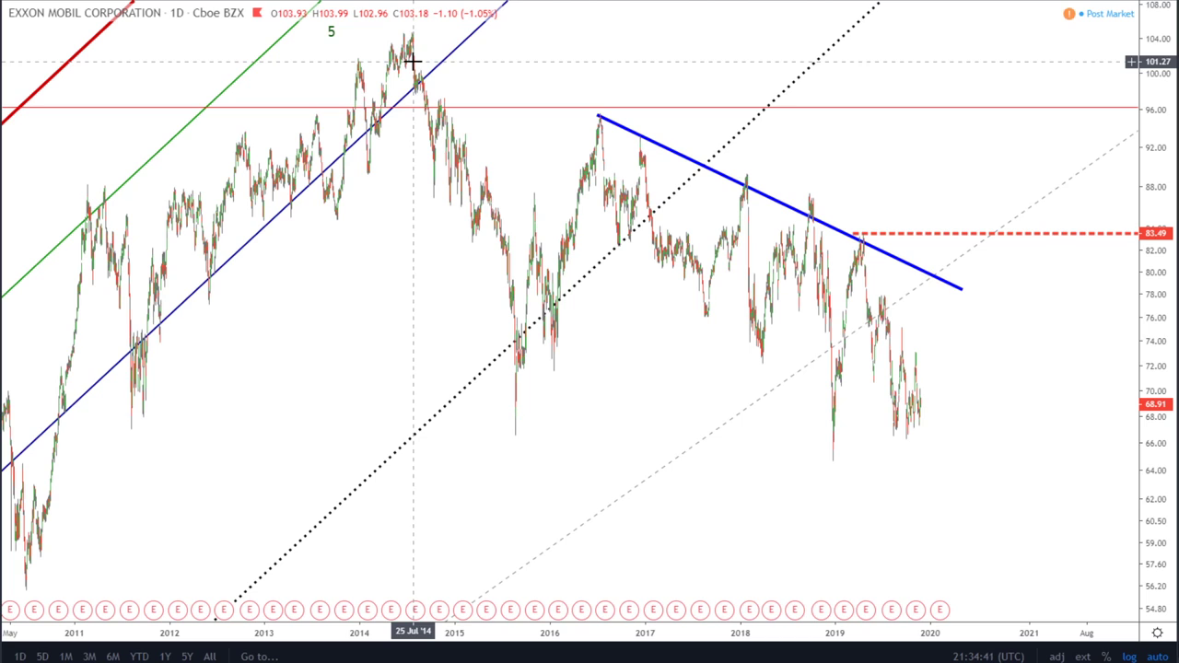
{"action": "left_click_drag", "start_coordinate": [337, 266], "coordinate": [579, 253]}
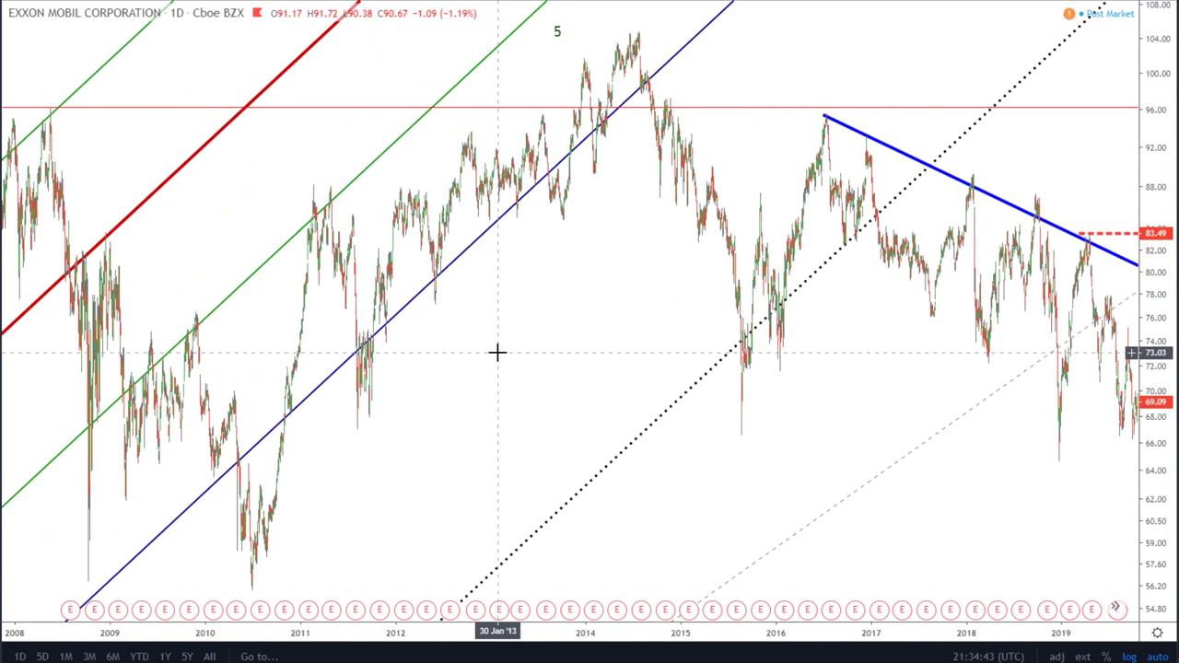
{"action": "left_click_drag", "start_coordinate": [498, 353], "coordinate": [685, 353]}
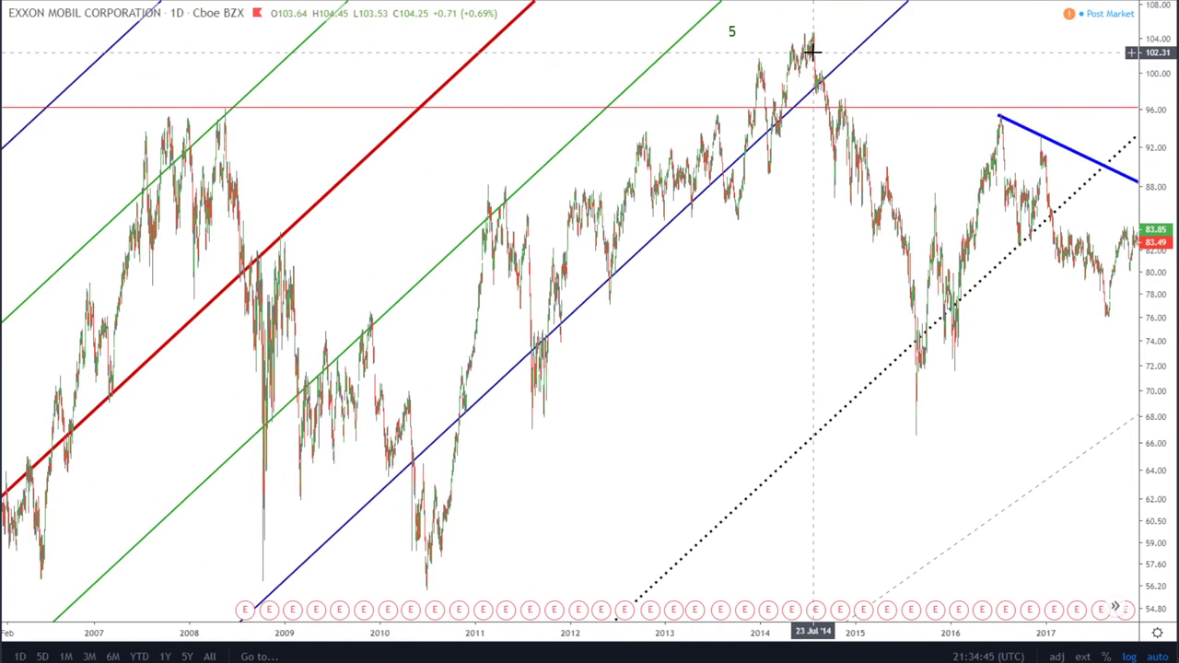
{"action": "left_click_drag", "start_coordinate": [801, 223], "coordinate": [492, 280]}
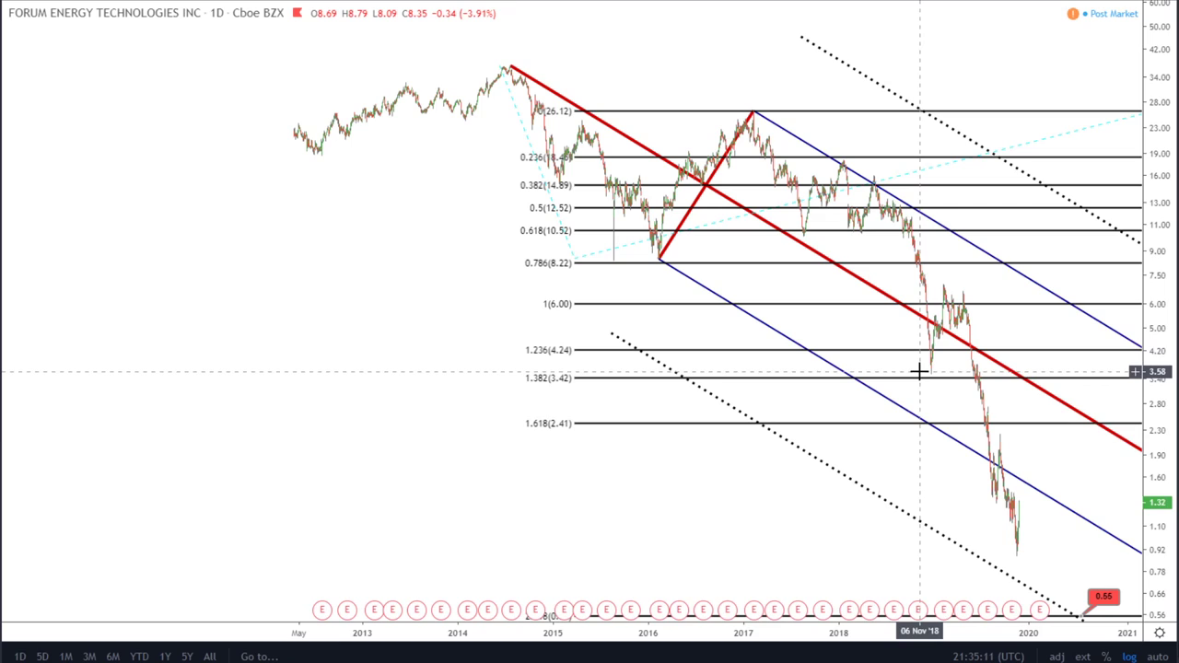
Step: Open the settings of the Forum Energy Technologies pitchfork, move the dialog off the drawing and set the style to Schiff
{"action": "left_click", "coordinate": [881, 298]}
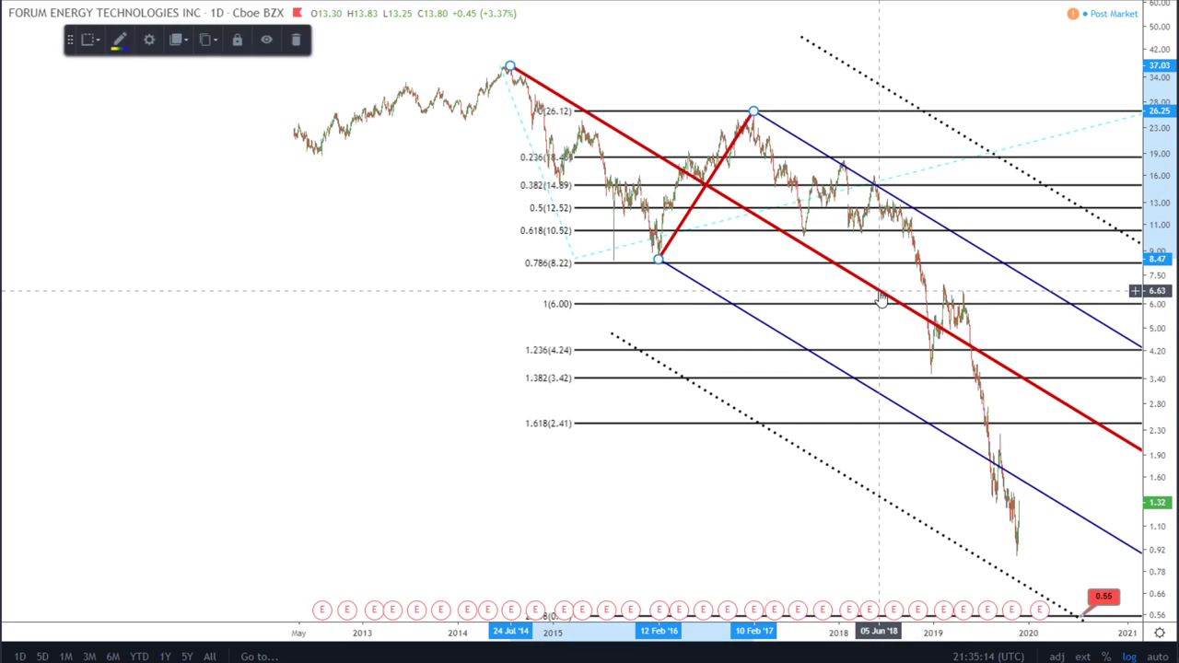
{"action": "left_click", "coordinate": [149, 40]}
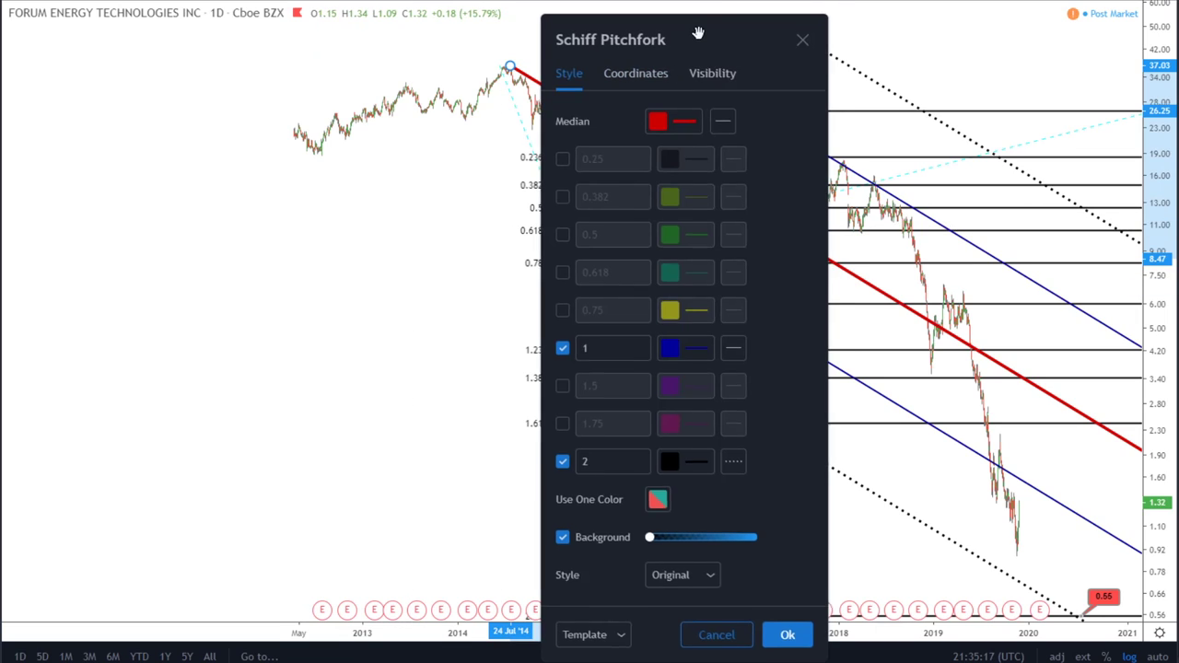
{"action": "left_click_drag", "start_coordinate": [697, 32], "coordinate": [260, 19]}
{"action": "left_click", "coordinate": [259, 563]}
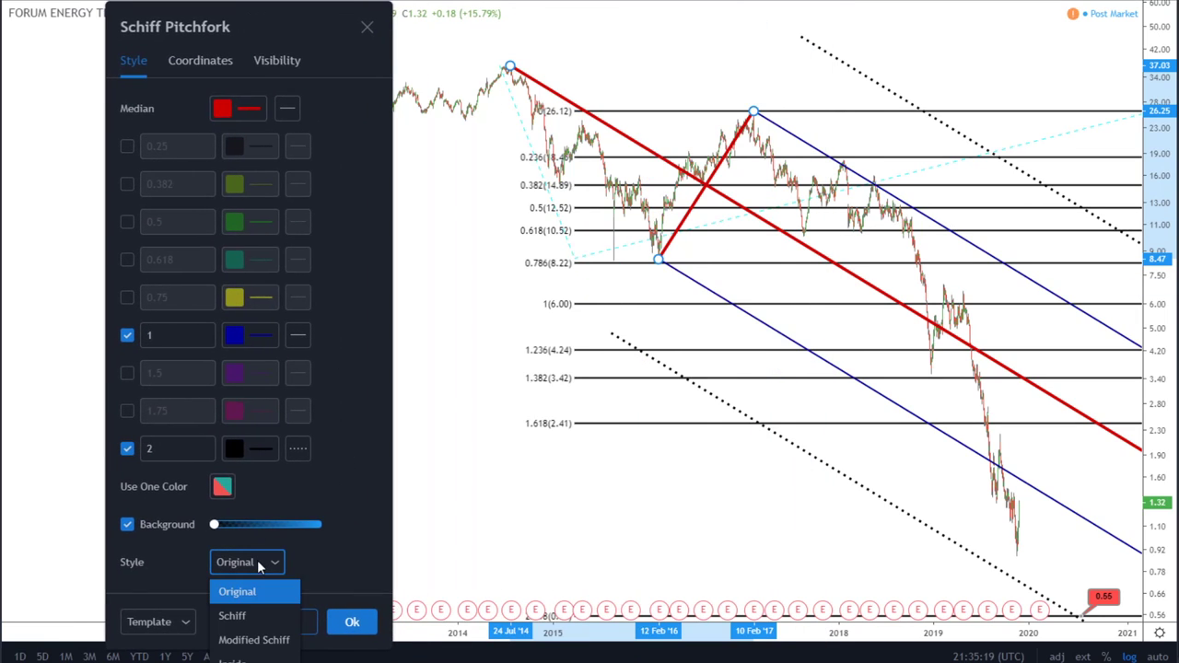
{"action": "left_click", "coordinate": [245, 620]}
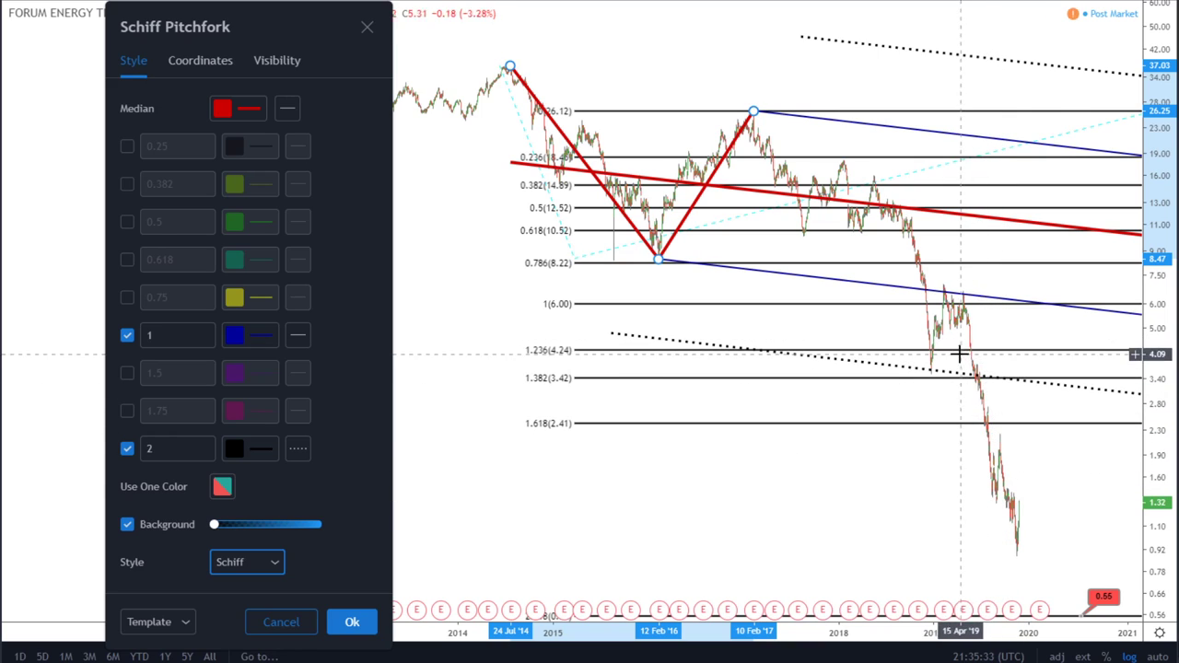
Step: Try the Modified Schiff style on the pitchfork, set it back to Original and reframe the chart down to the 0.55 target
{"action": "left_click", "coordinate": [241, 564]}
{"action": "left_click", "coordinate": [251, 637]}
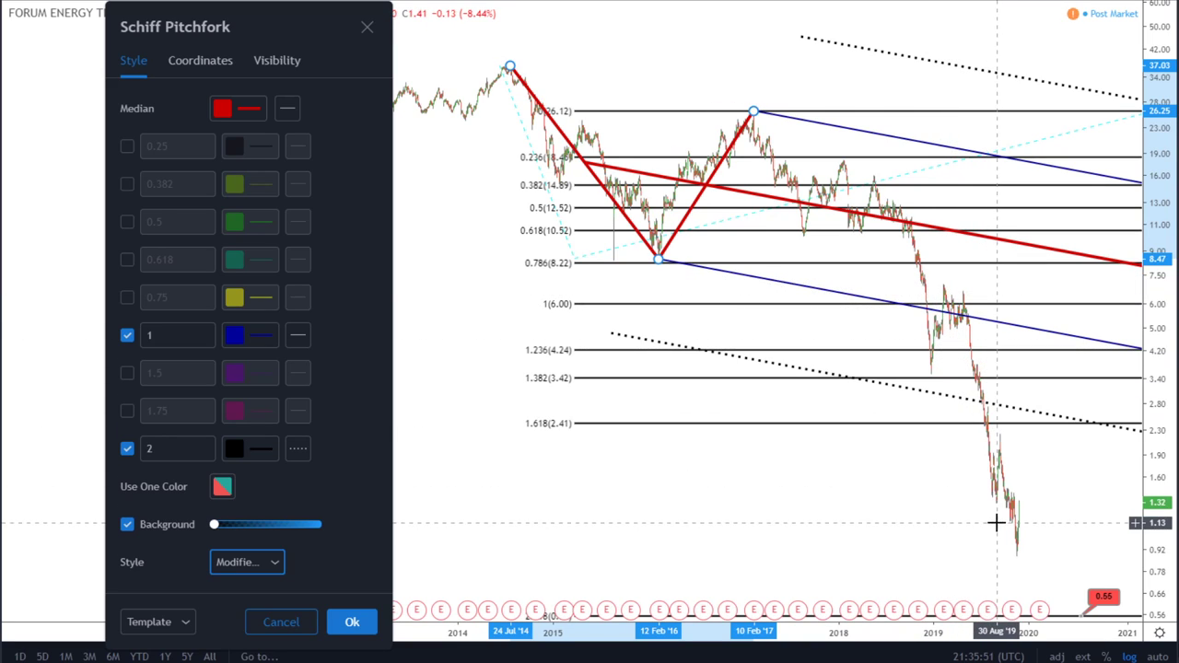
{"action": "left_click", "coordinate": [274, 564]}
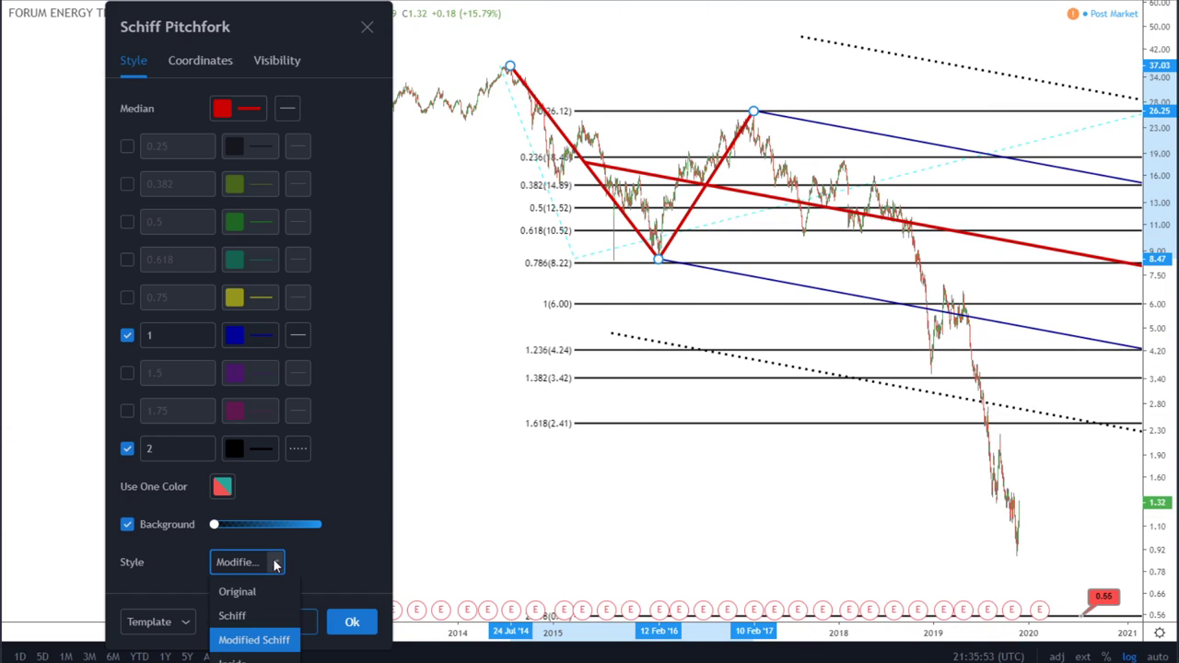
{"action": "left_click", "coordinate": [239, 591]}
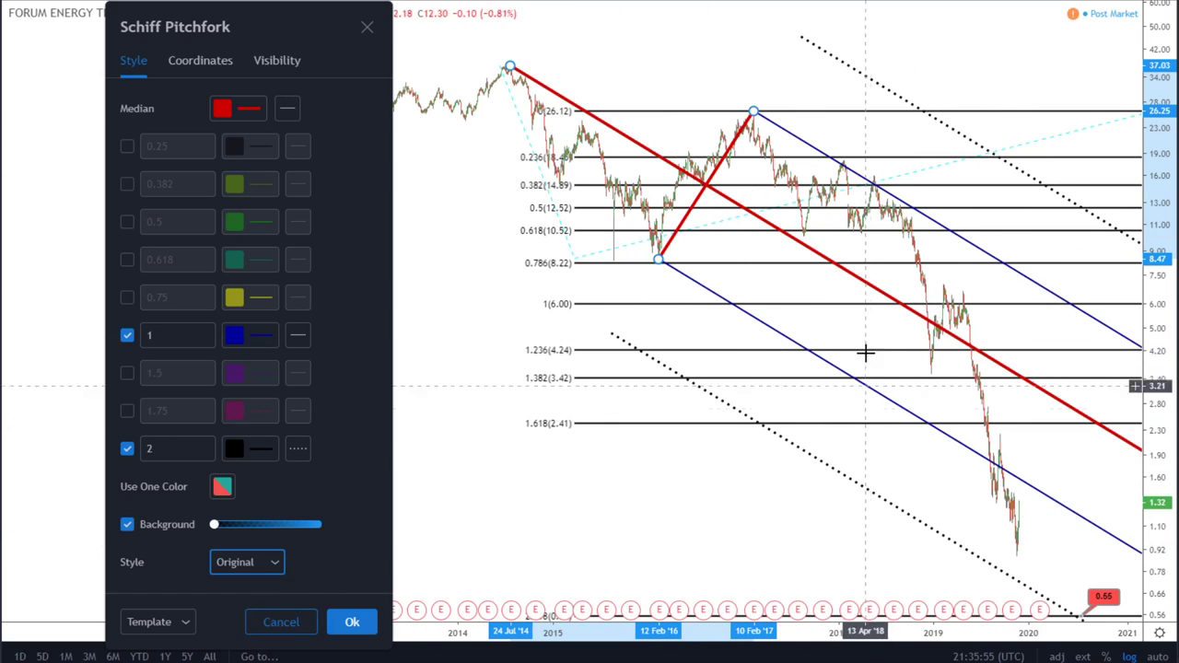
{"action": "left_click", "coordinate": [771, 531]}
{"action": "left_click_drag", "start_coordinate": [771, 532], "coordinate": [700, 469]}
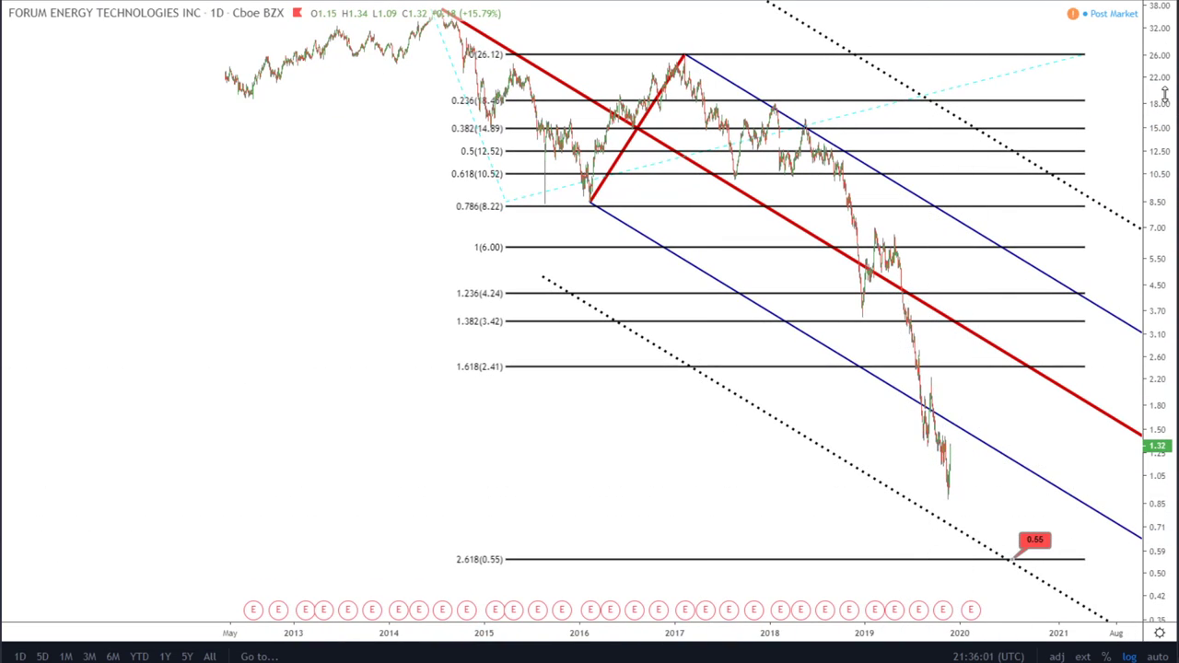
{"action": "left_click_drag", "start_coordinate": [1164, 92], "coordinate": [1164, 120]}
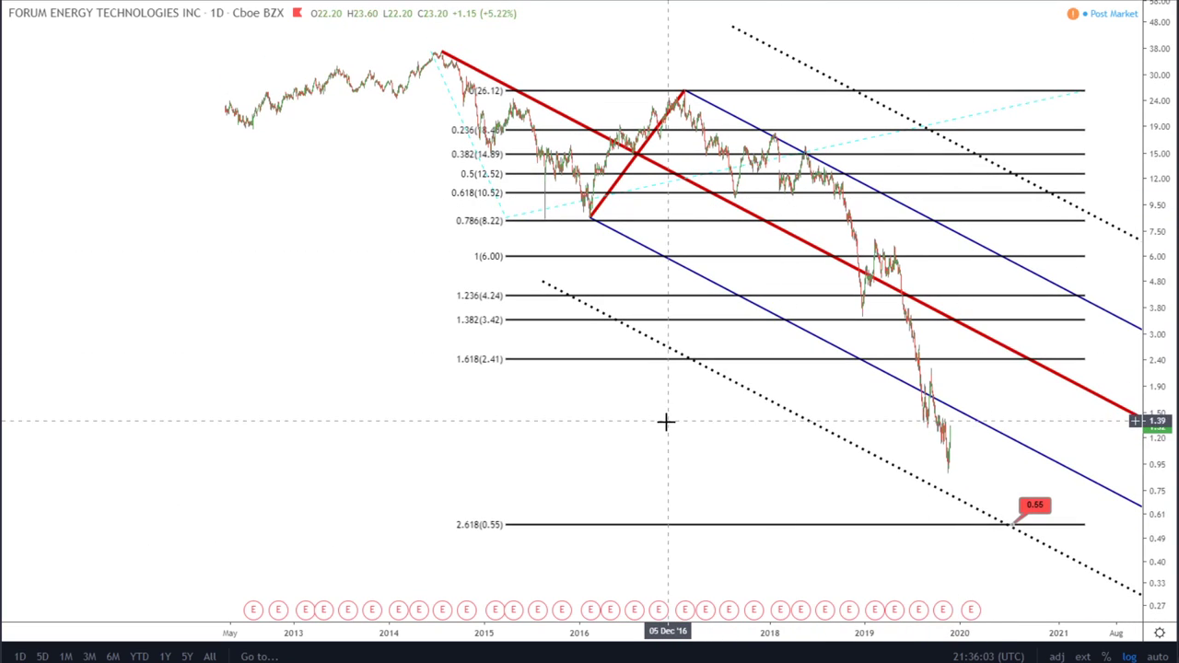
Step: Examine the 2019 decline against the pitchfork's lower blue and dotted lines and the 0.55 target, both close up and across the full history
{"action": "left_click_drag", "start_coordinate": [665, 421], "coordinate": [637, 408]}
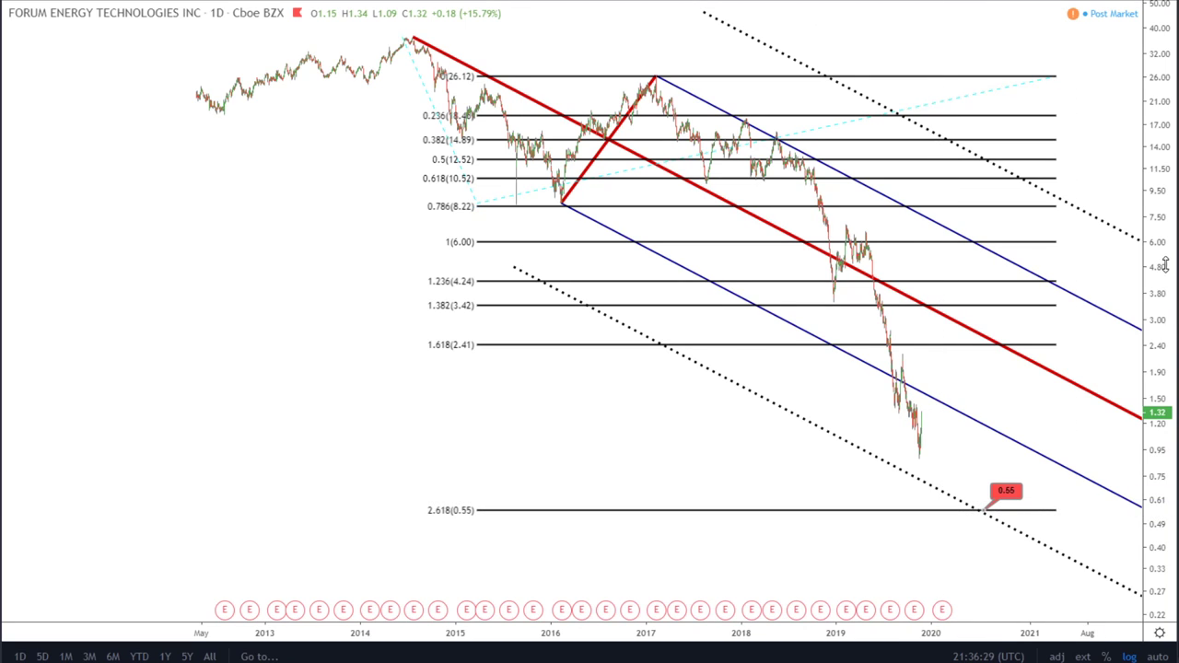
{"action": "left_click_drag", "start_coordinate": [1165, 265], "coordinate": [1162, 336]}
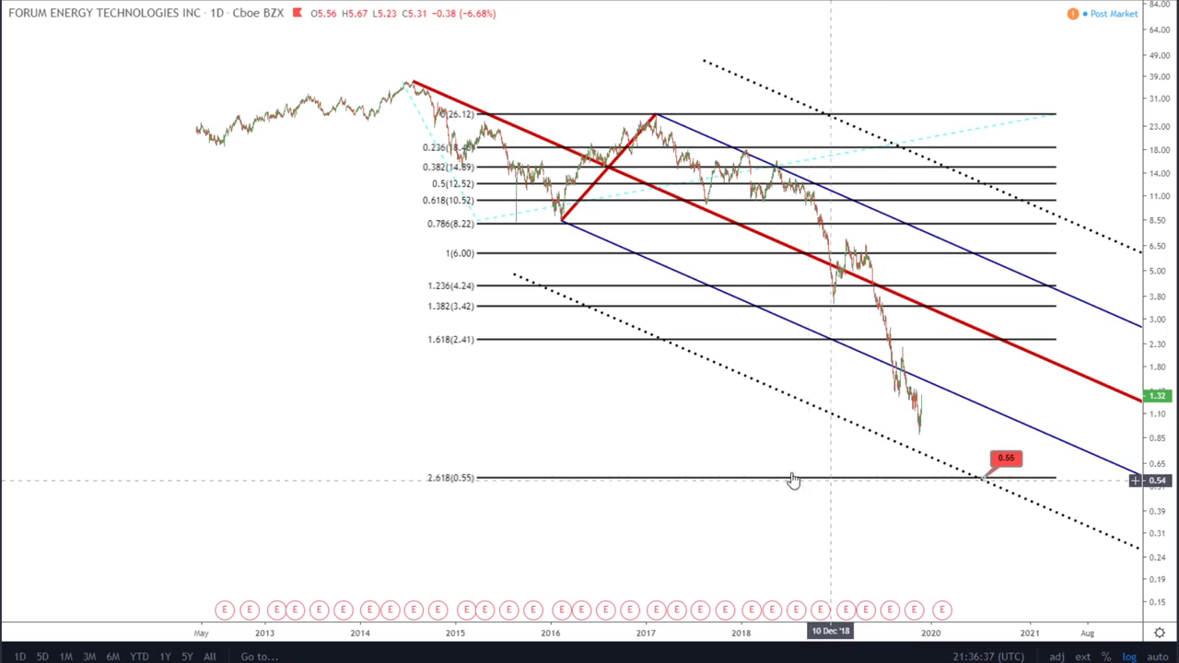
{"action": "left_click_drag", "start_coordinate": [844, 508], "coordinate": [831, 484]}
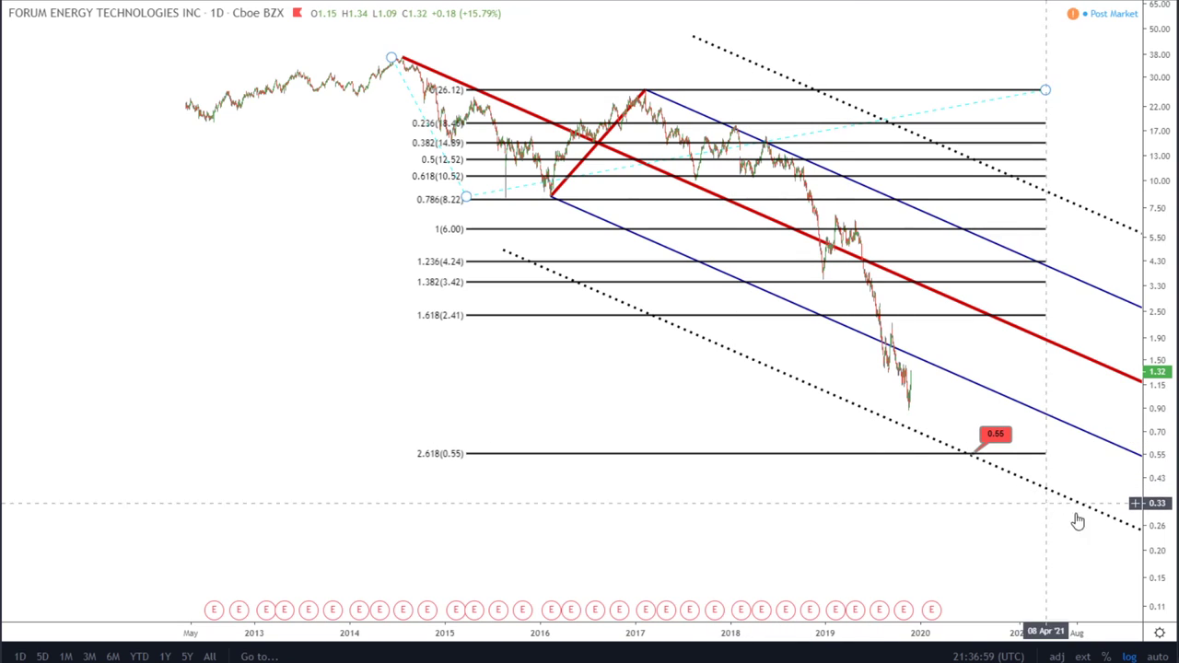
{"action": "scroll", "coordinate": [958, 380], "scroll_direction": "up", "scroll_amount": 3}
{"action": "scroll", "coordinate": [958, 380], "scroll_direction": "up", "scroll_amount": 3}
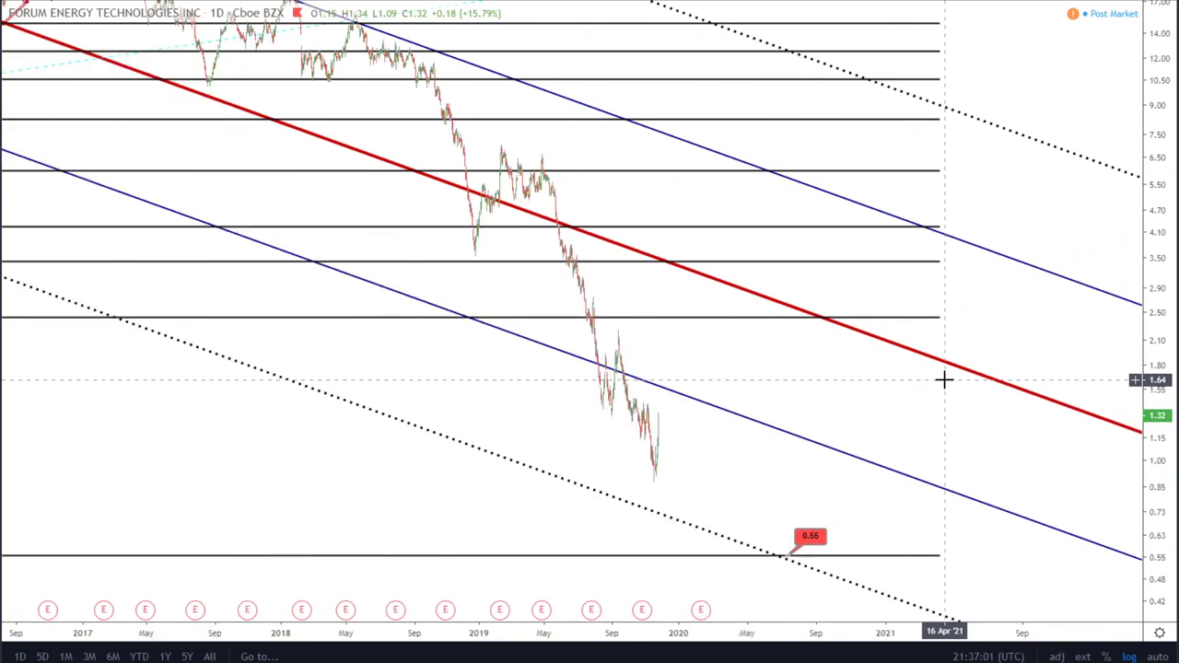
{"action": "left_click_drag", "start_coordinate": [632, 474], "coordinate": [887, 473]}
{"action": "scroll", "coordinate": [887, 473], "scroll_direction": "up", "scroll_amount": 2}
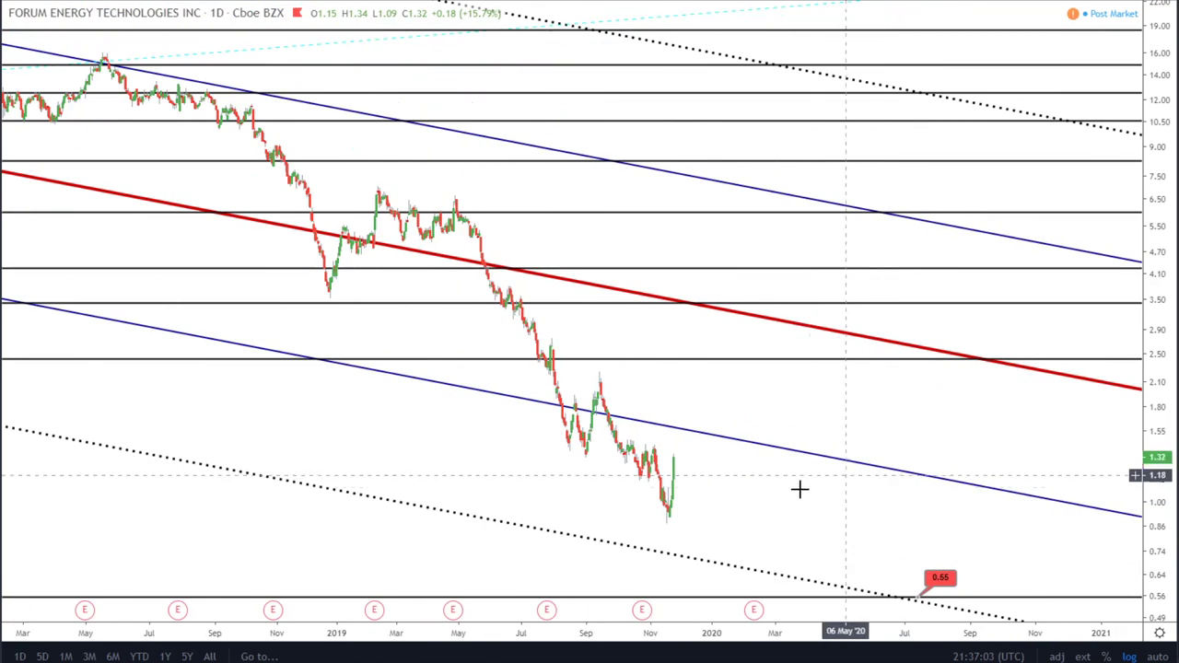
{"action": "scroll", "coordinate": [769, 475], "scroll_direction": "down", "scroll_amount": 3}
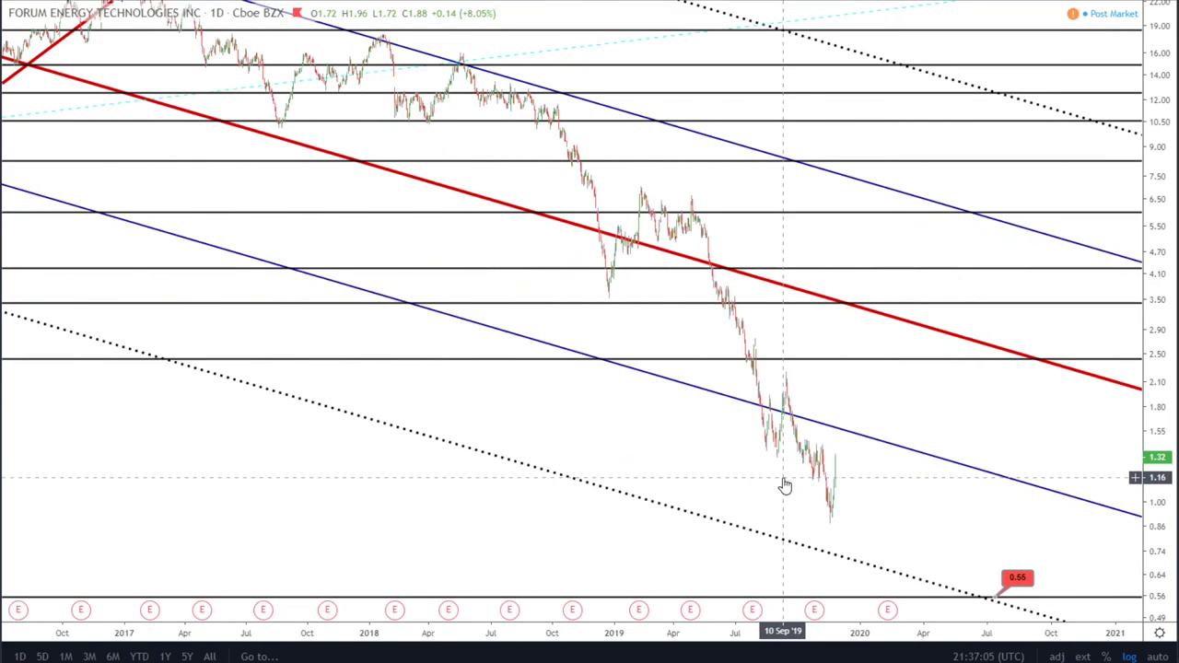
{"action": "left_click_drag", "start_coordinate": [1157, 289], "coordinate": [1155, 341]}
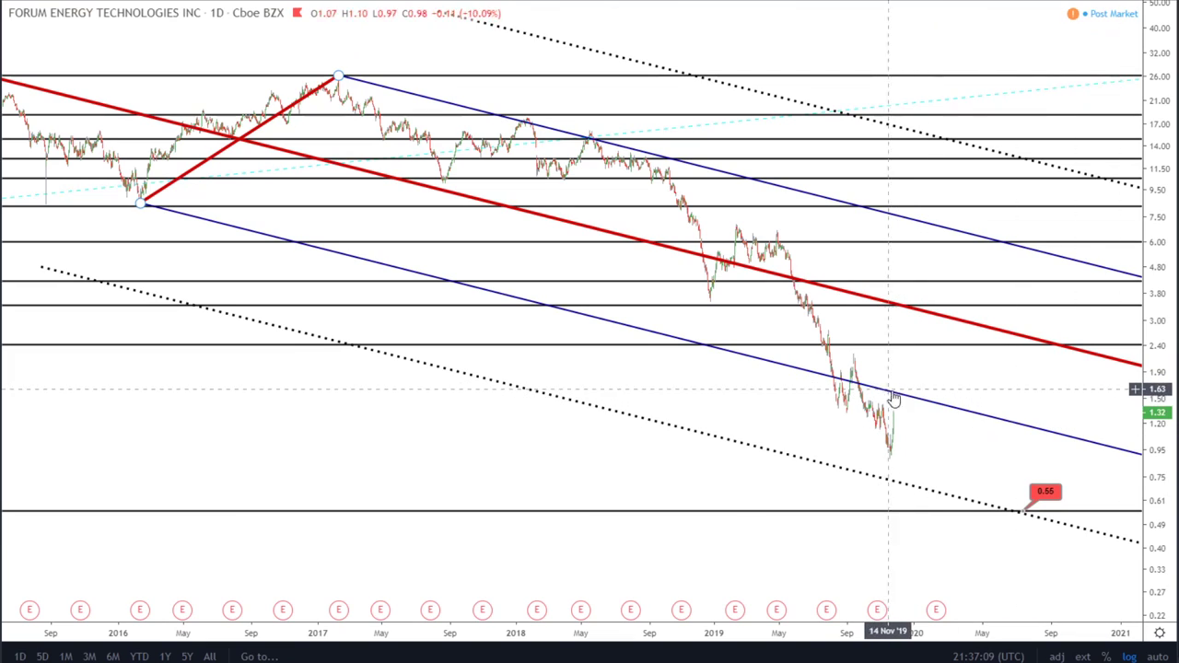
{"action": "scroll", "coordinate": [935, 418], "scroll_direction": "down", "scroll_amount": 3}
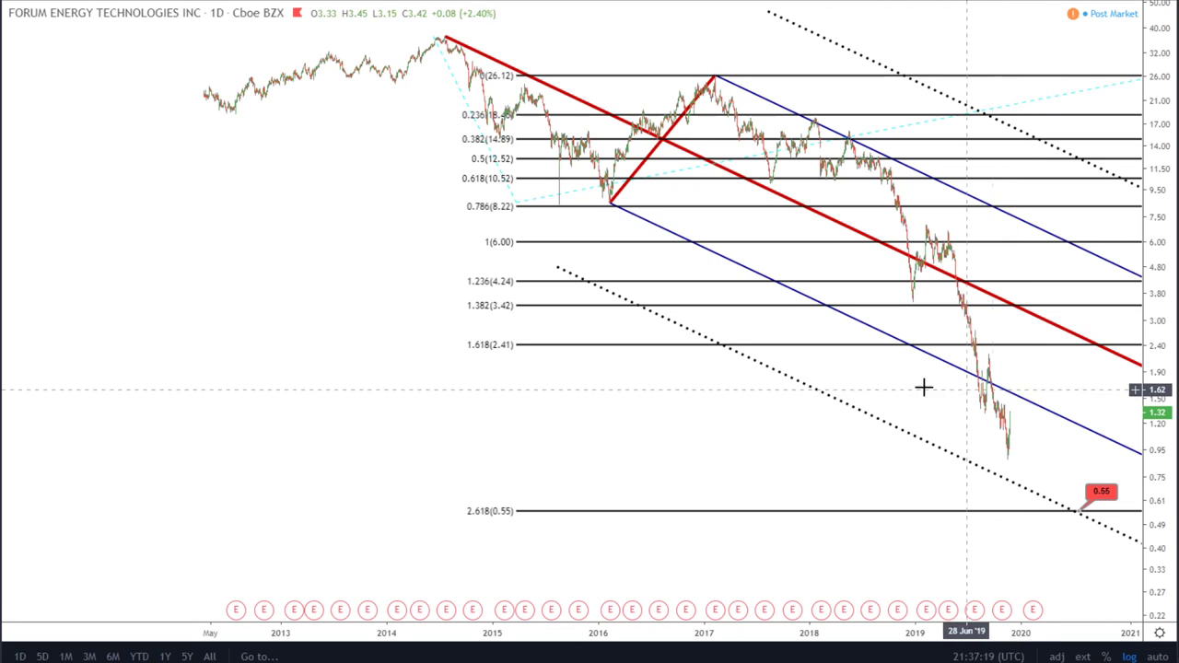
{"action": "scroll", "coordinate": [467, 425], "scroll_direction": "down", "scroll_amount": 1}
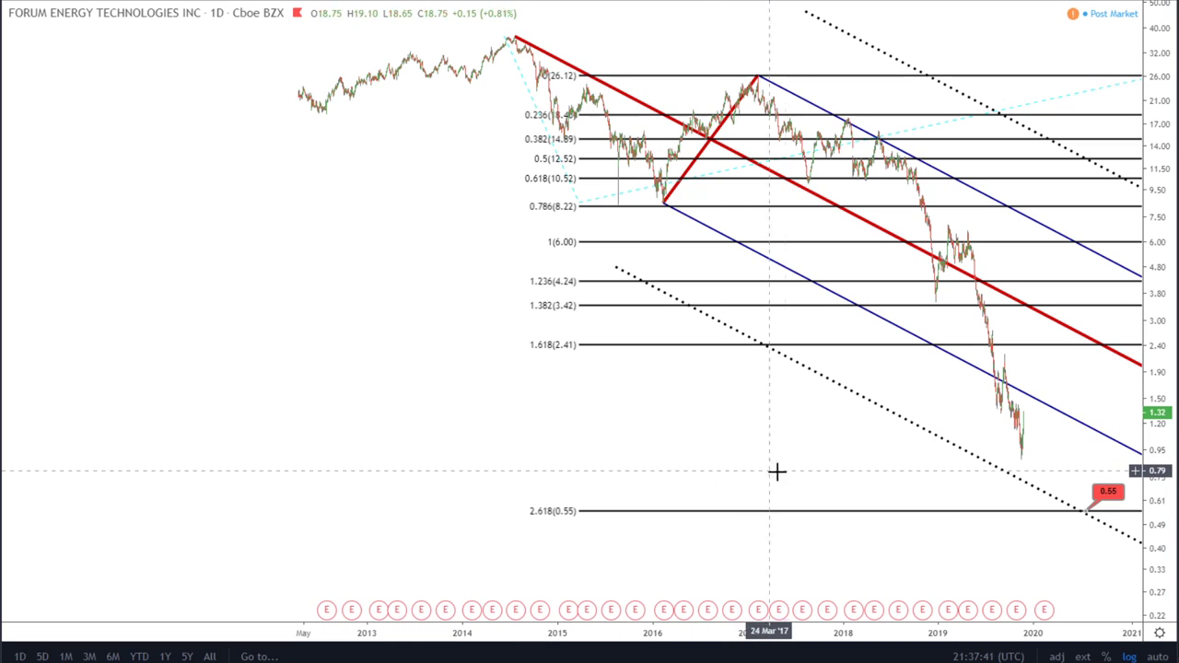
Step: Place a horizontal ray at 1.33 from about late June 2019, level with the late-summer 2019 lows, and inspect the recent candles against it
{"action": "scroll", "coordinate": [789, 461], "scroll_direction": "up", "scroll_amount": 4}
{"action": "scroll", "coordinate": [1000, 446], "scroll_direction": "up", "scroll_amount": 3}
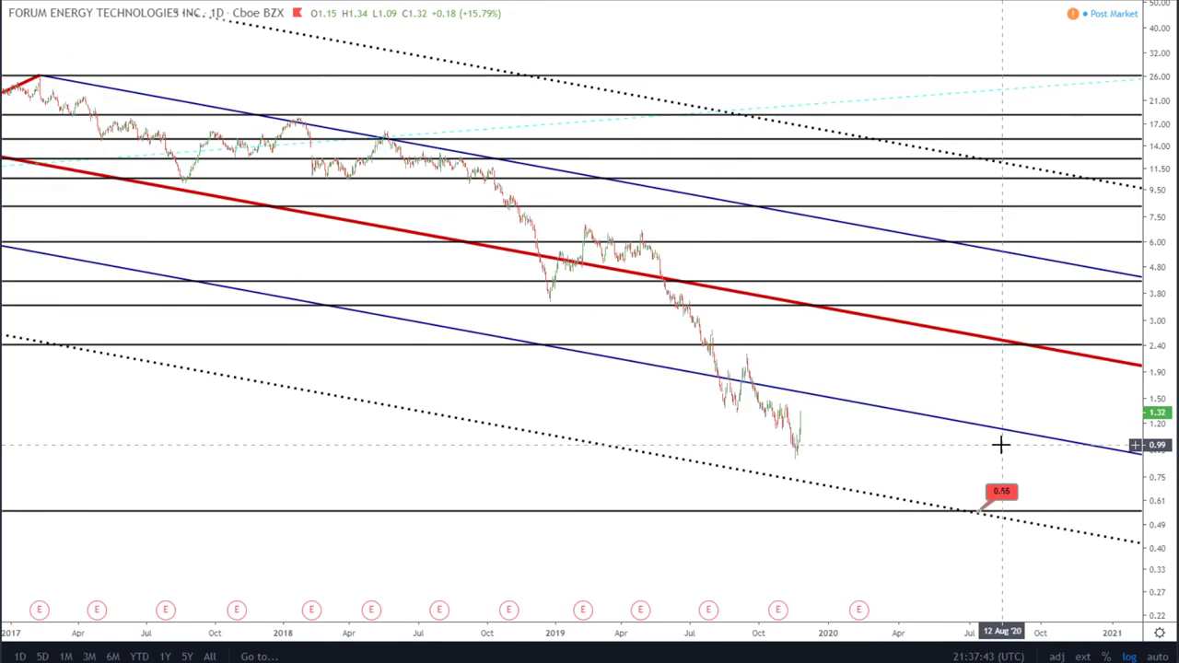
{"action": "left_click_drag", "start_coordinate": [1157, 506], "coordinate": [1163, 369]}
{"action": "scroll", "coordinate": [943, 515], "scroll_direction": "up", "scroll_amount": 4}
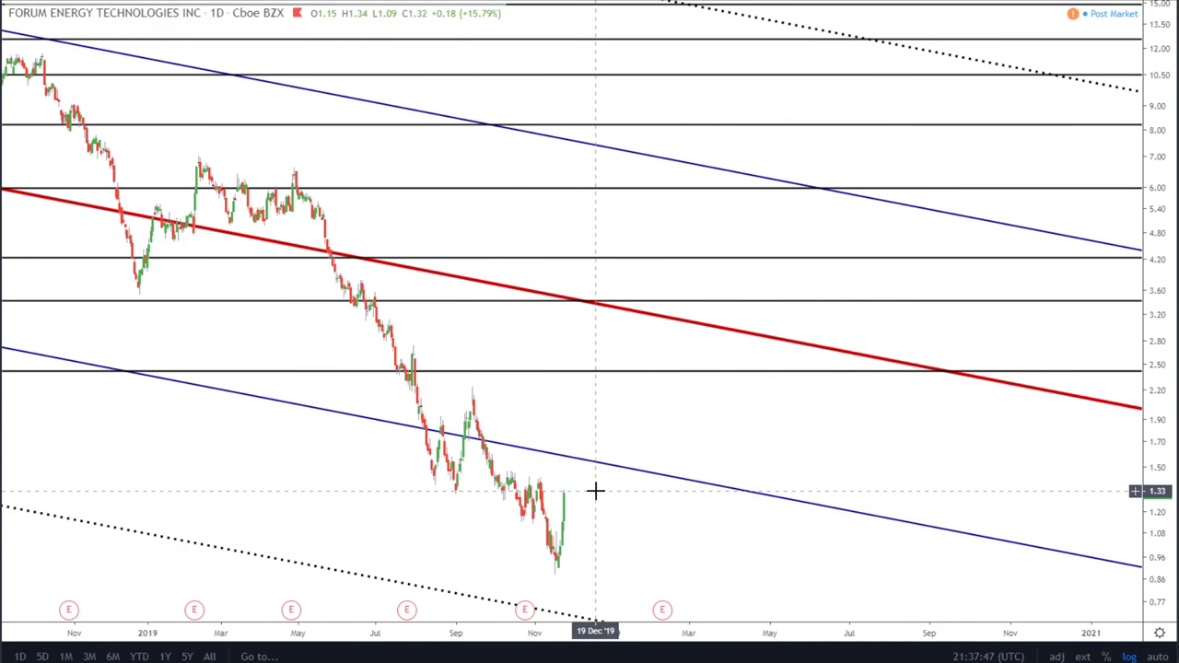
{"action": "key", "text": "alt+j"}
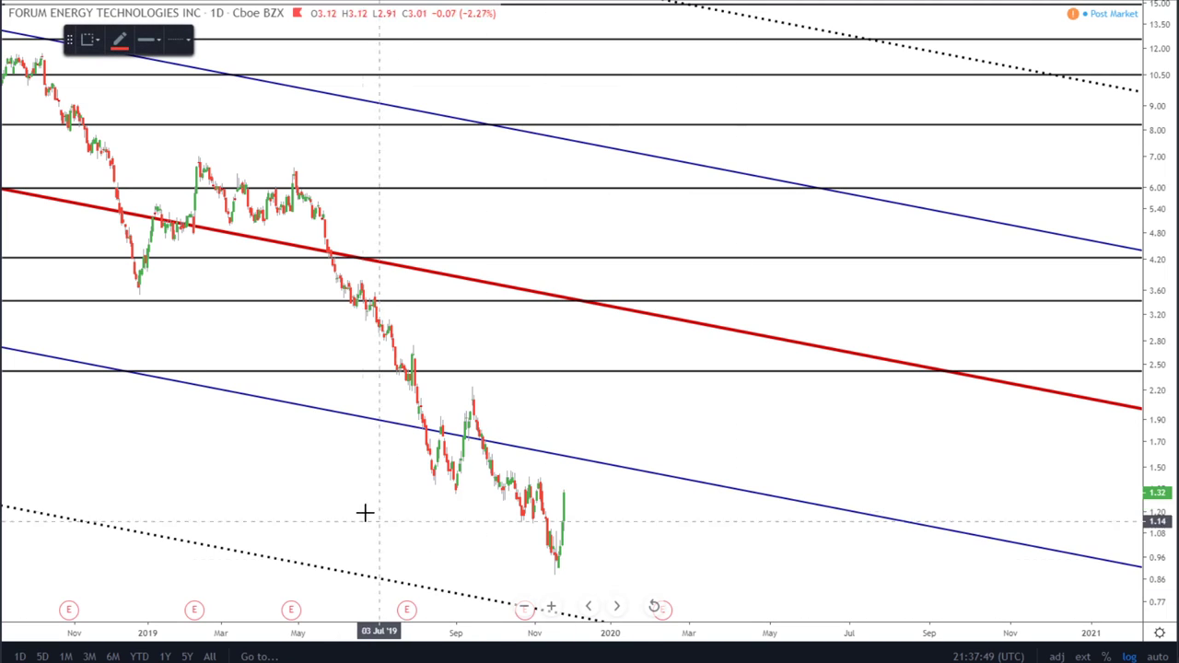
{"action": "left_click", "coordinate": [370, 491]}
{"action": "left_click", "coordinate": [742, 556]}
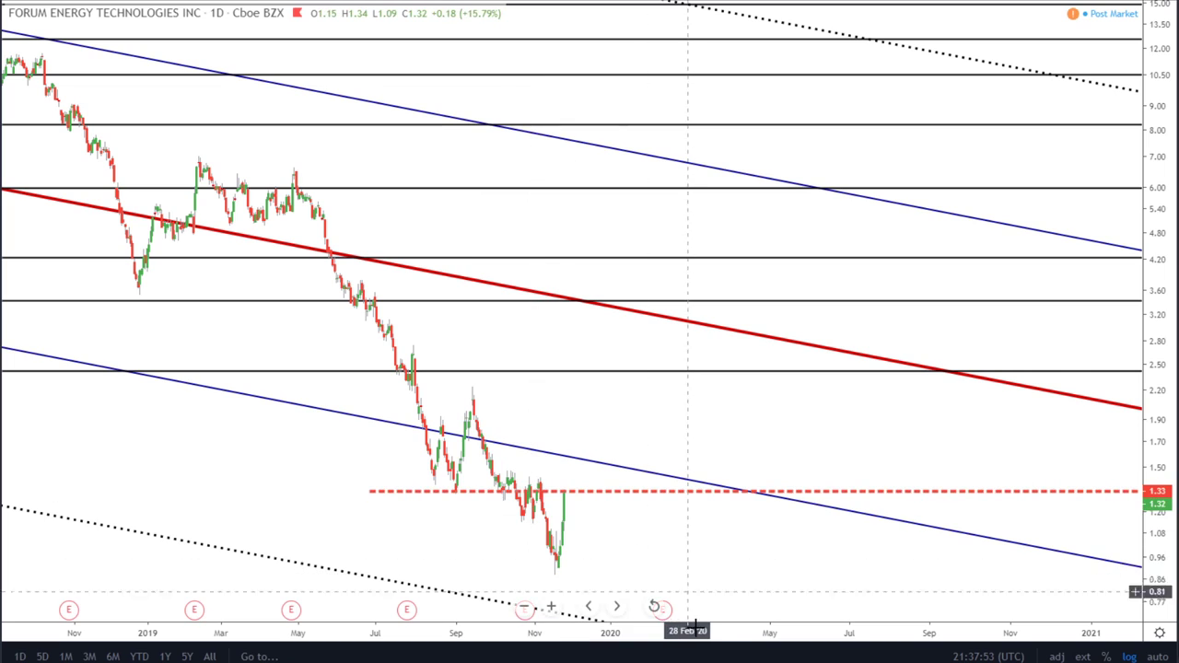
{"action": "left_click_drag", "start_coordinate": [689, 520], "coordinate": [908, 531]}
{"action": "scroll", "coordinate": [863, 521], "scroll_direction": "up", "scroll_amount": 5}
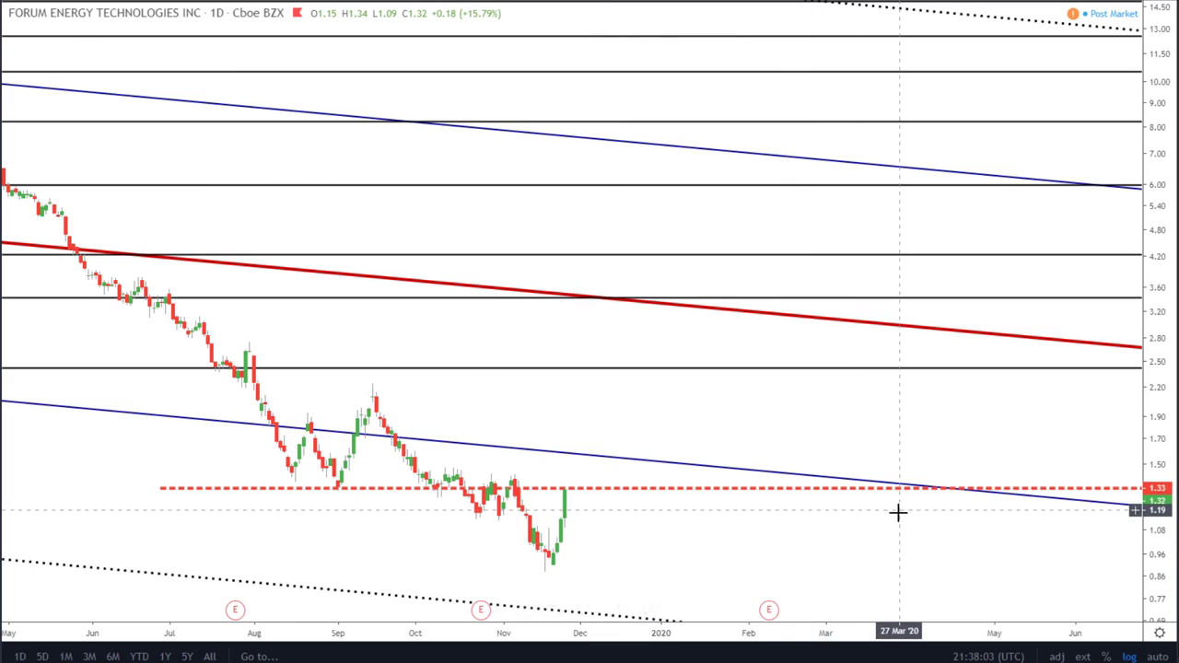
Step: Review the whole decline from the 2014 high with the 1.33 ray, the pitchfork and the Fibonacci levels down to the 0.55 target
{"action": "scroll", "coordinate": [1063, 486], "scroll_direction": "down", "scroll_amount": 5}
{"action": "left_click_drag", "start_coordinate": [1165, 189], "coordinate": [1159, 361]}
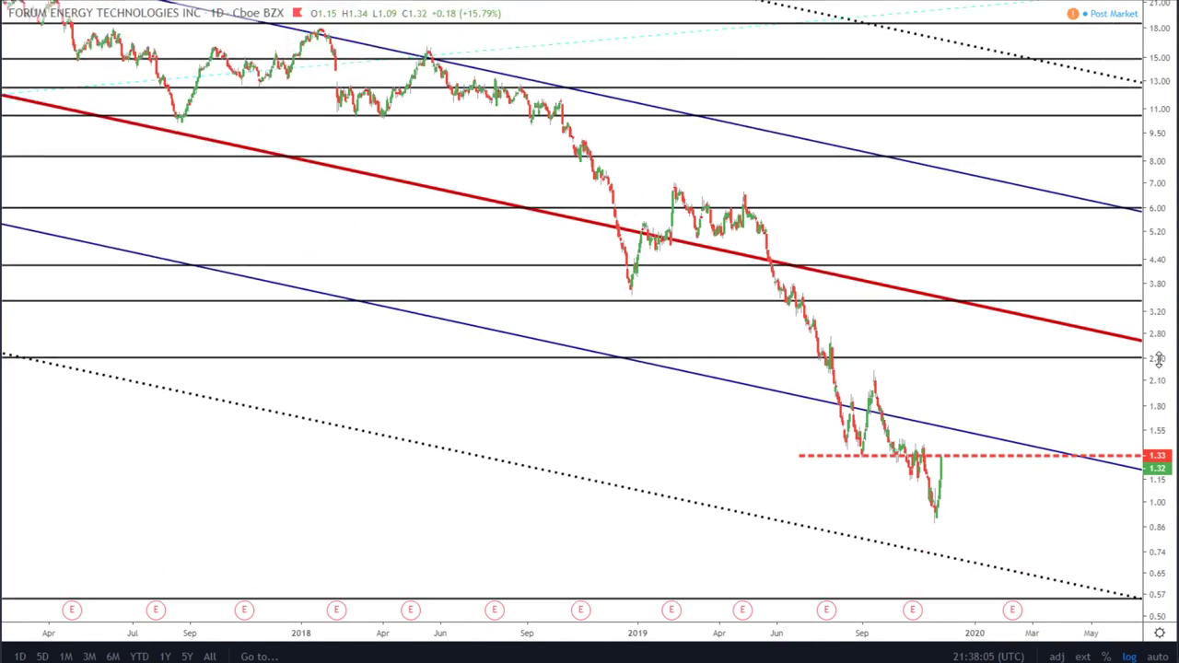
{"action": "scroll", "coordinate": [942, 316], "scroll_direction": "down", "scroll_amount": 5}
{"action": "scroll", "coordinate": [502, 244], "scroll_direction": "down", "scroll_amount": 3}
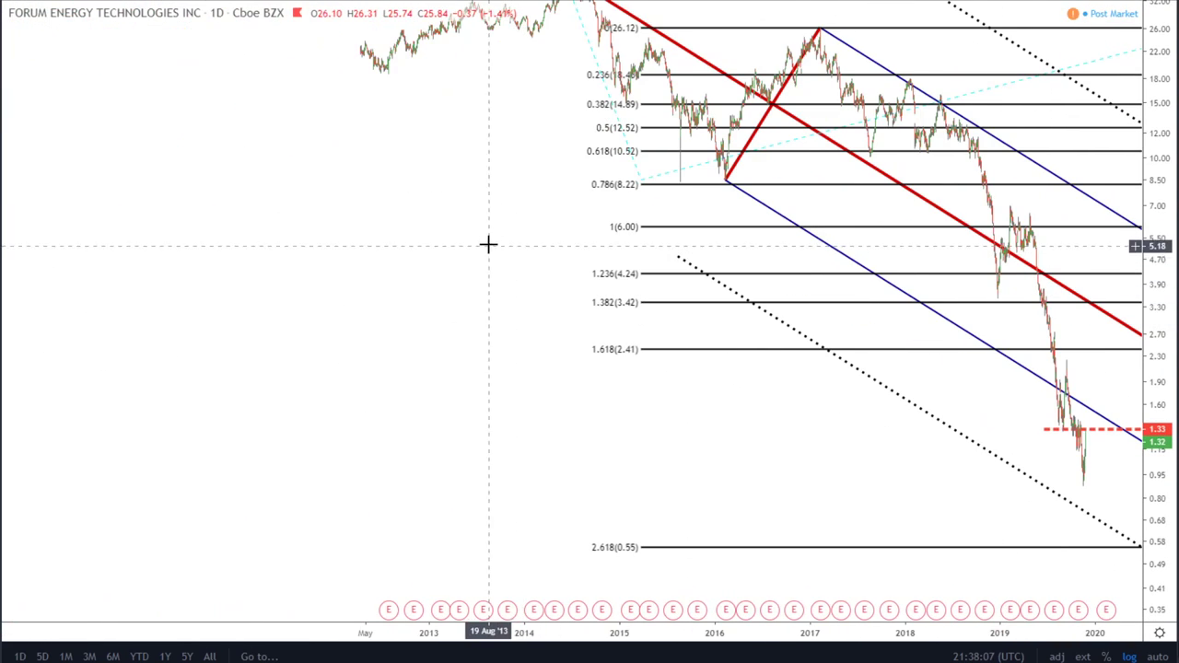
{"action": "left_click_drag", "start_coordinate": [488, 243], "coordinate": [343, 255]}
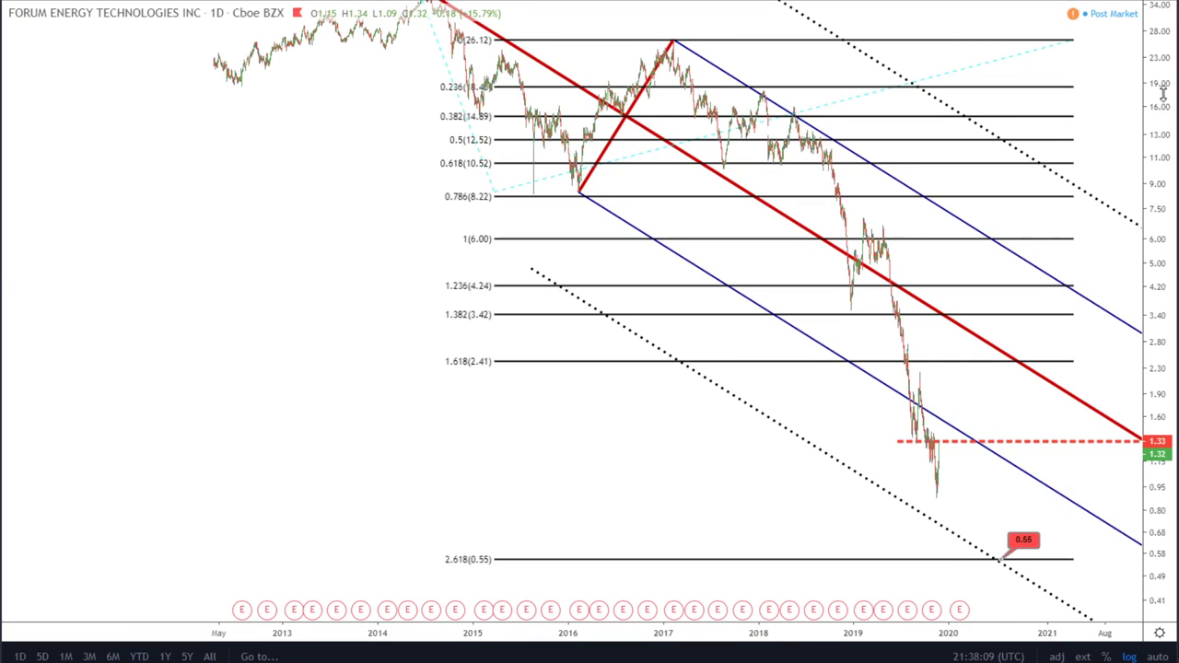
{"action": "left_click_drag", "start_coordinate": [1163, 92], "coordinate": [1162, 148]}
{"action": "left_click_drag", "start_coordinate": [645, 437], "coordinate": [594, 433]}
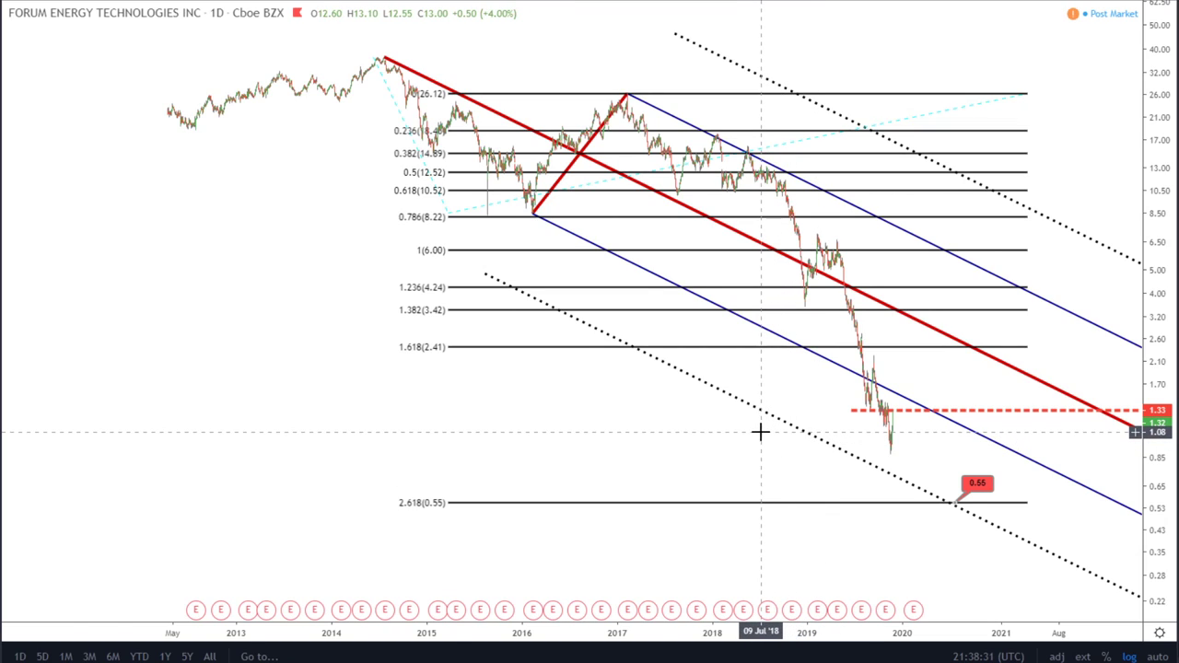
{"action": "scroll", "coordinate": [761, 431], "scroll_direction": "up", "scroll_amount": 1}
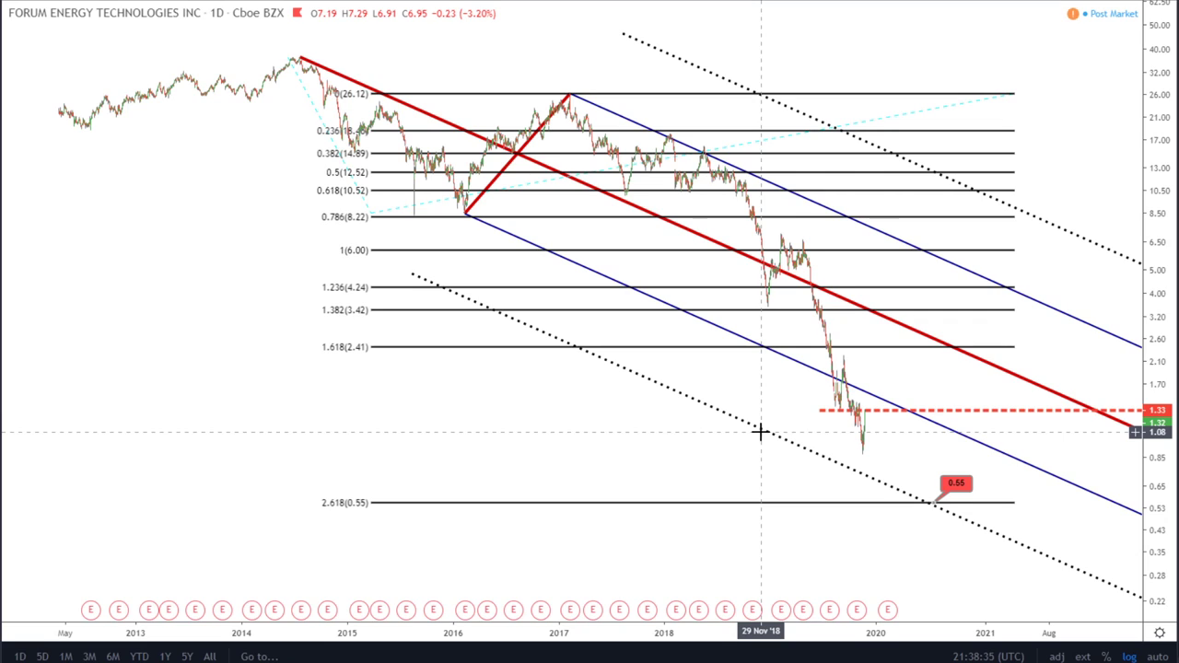
{"action": "scroll", "coordinate": [761, 431], "scroll_direction": "down", "scroll_amount": 1}
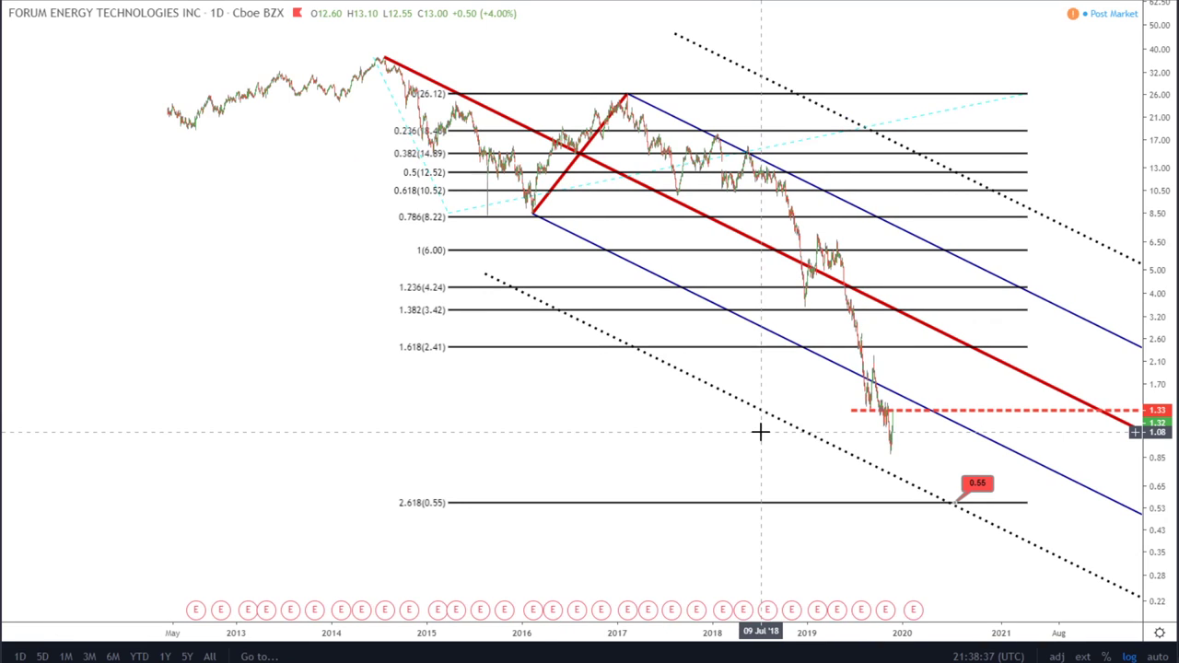
{"action": "scroll", "coordinate": [761, 431], "scroll_direction": "up", "scroll_amount": 1}
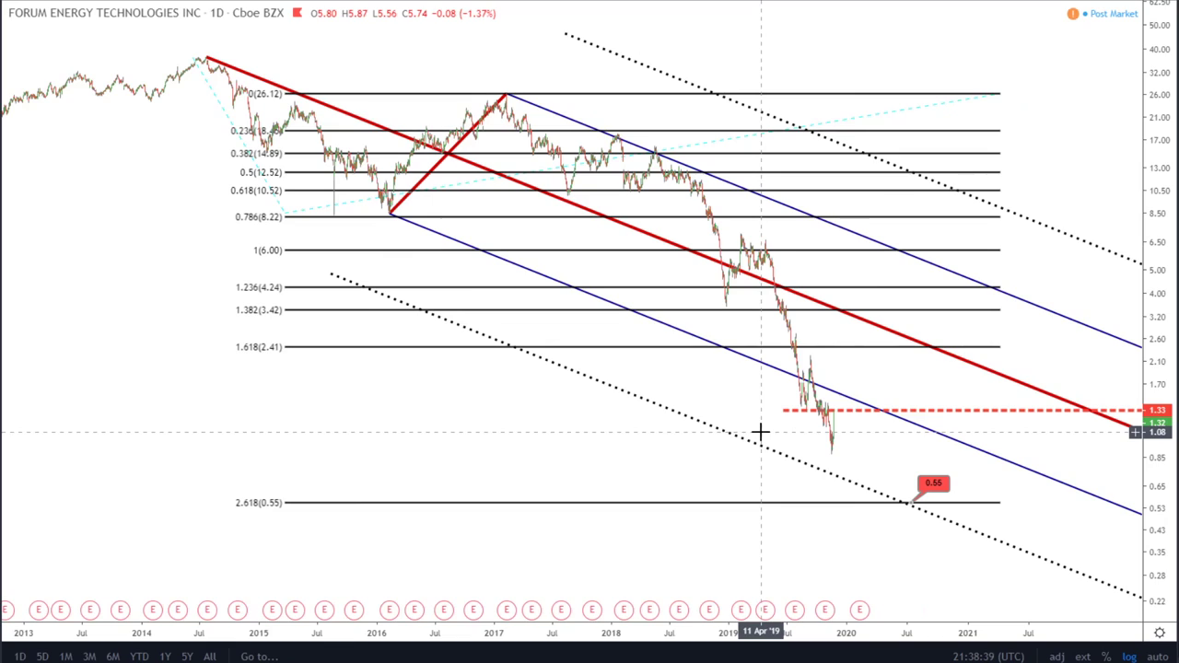
{"action": "scroll", "coordinate": [760, 431], "scroll_direction": "down", "scroll_amount": 1}
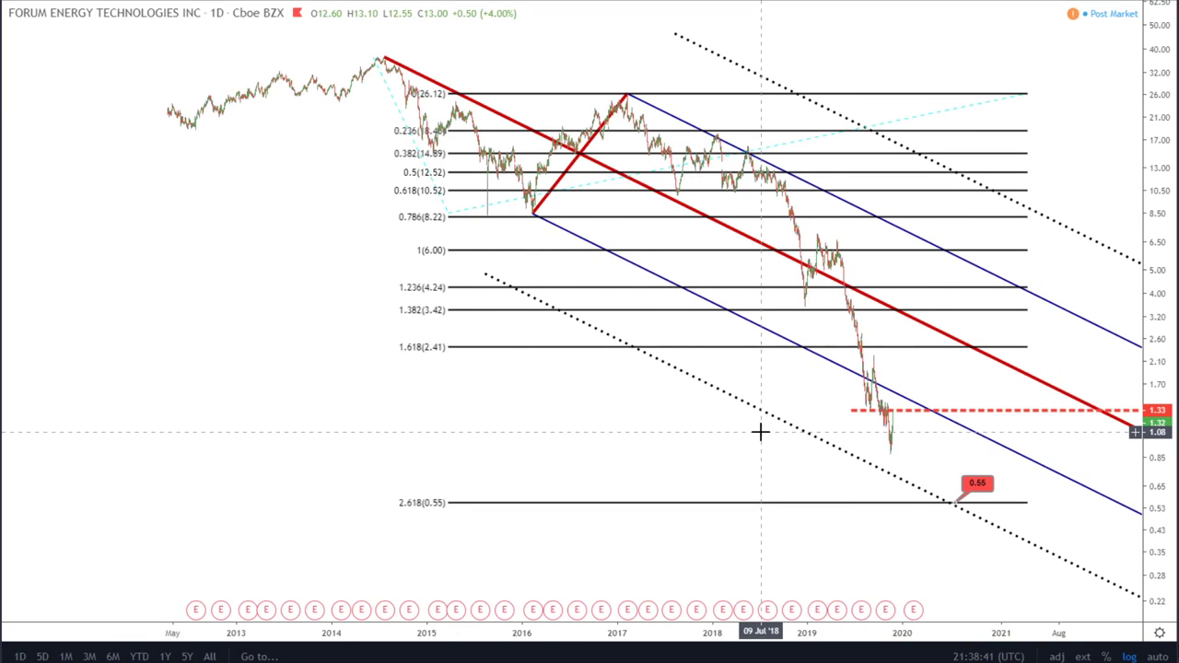